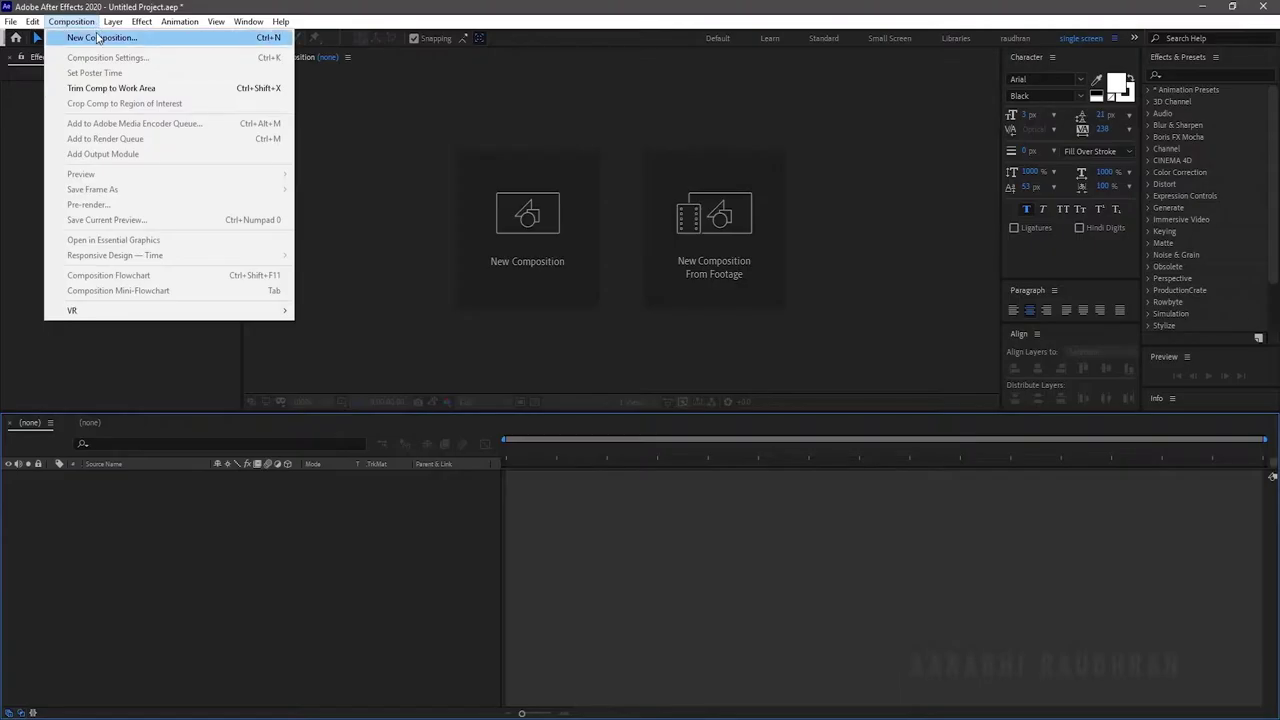
# Step: Create a new 1920×1080 composition named main
pyautogui.click(90, 32)
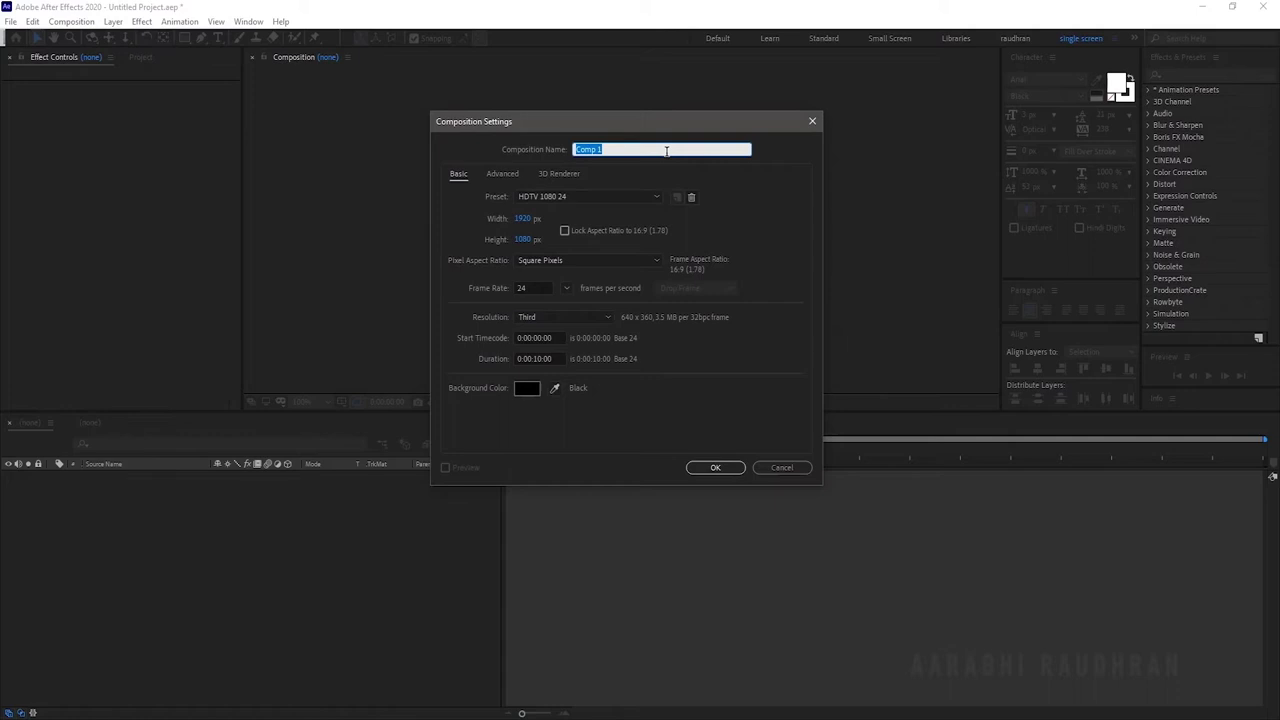
pyautogui.write('main')
pyautogui.click(711, 465)
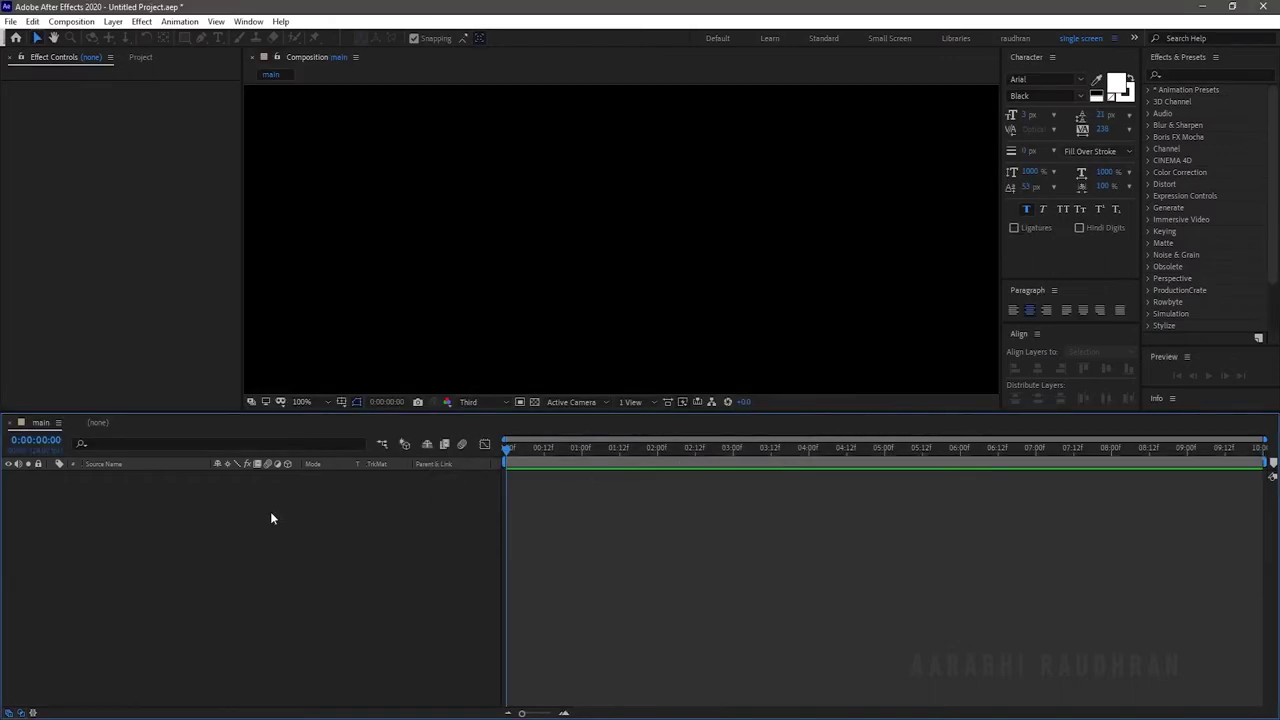
# Step: Add a black full-frame solid layer named bg to main
pyautogui.rightClick(271, 513)
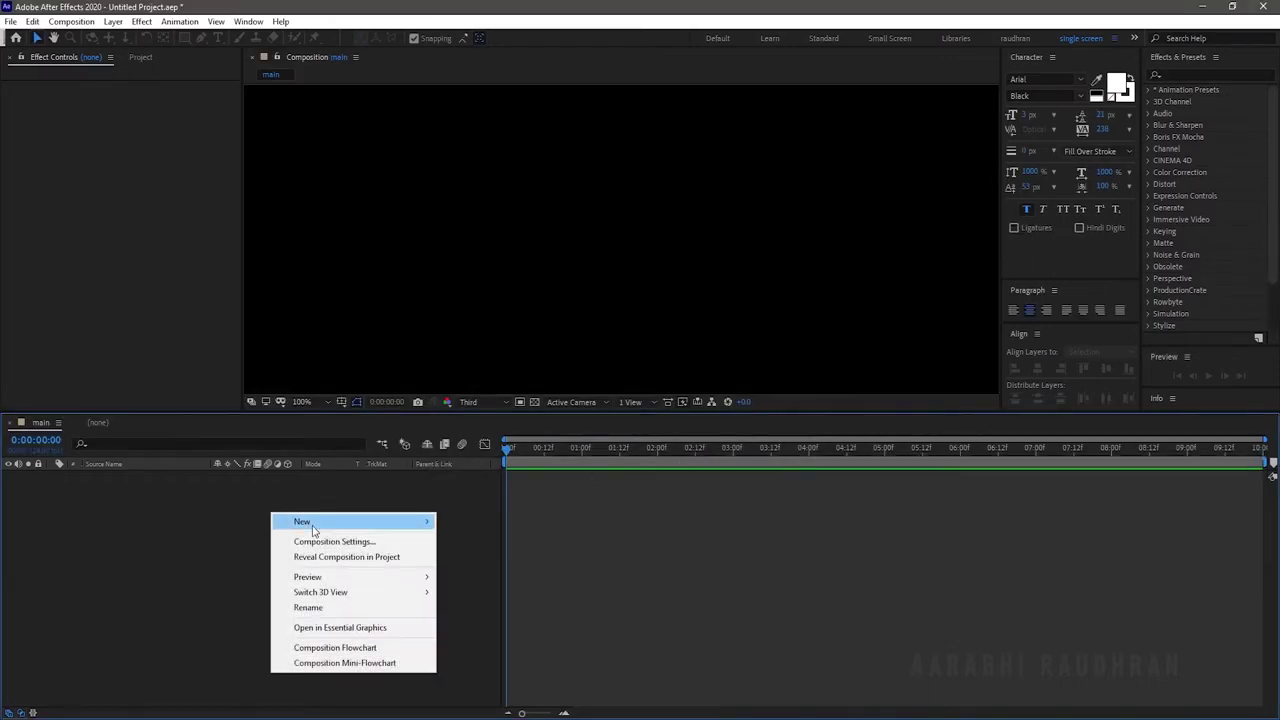
pyautogui.moveTo(313, 530)
pyautogui.click(455, 556)
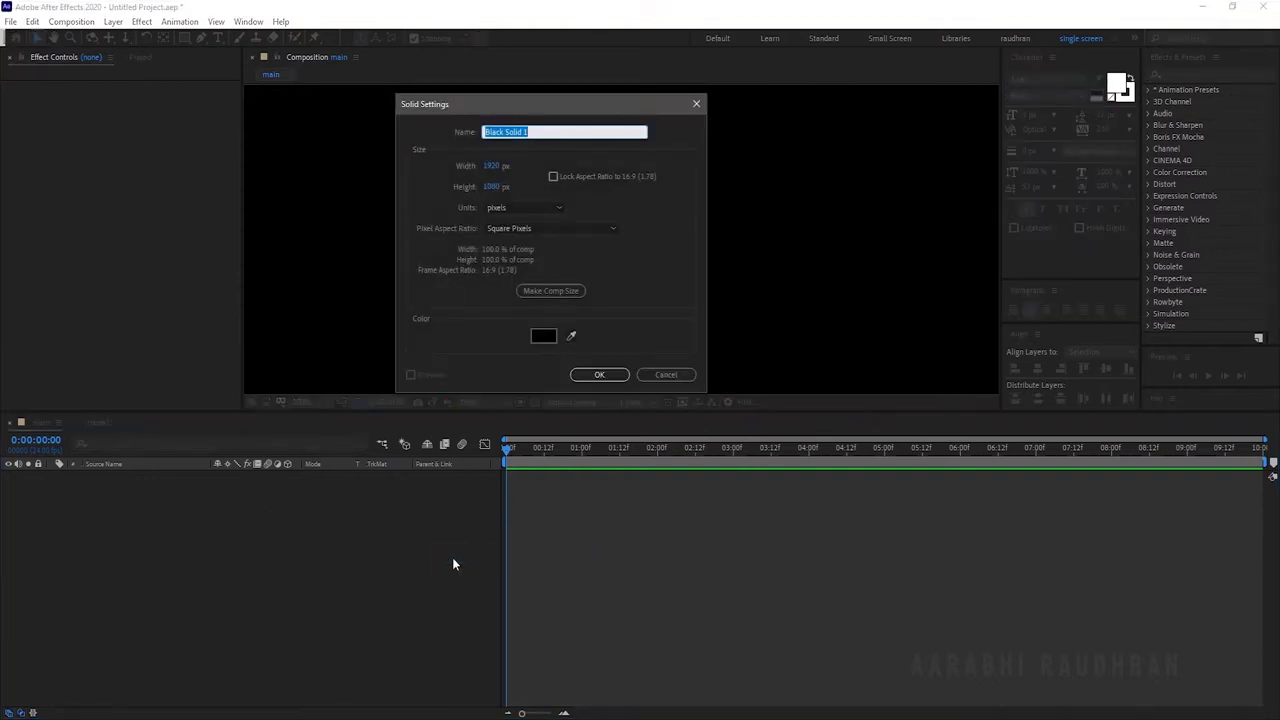
pyautogui.write('bg')
pyautogui.click(594, 376)
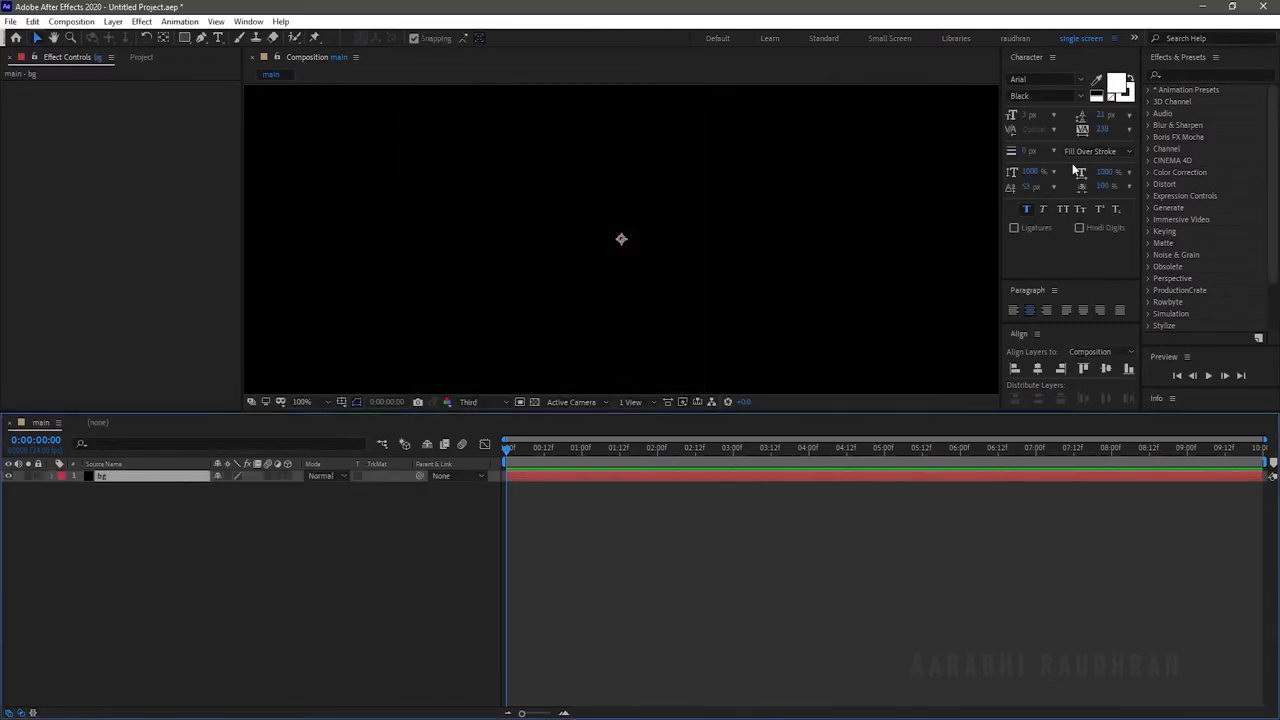
# Step: Apply 4-Color Gradient to the bg solid and adjust its second colour
pyautogui.click(1195, 74)
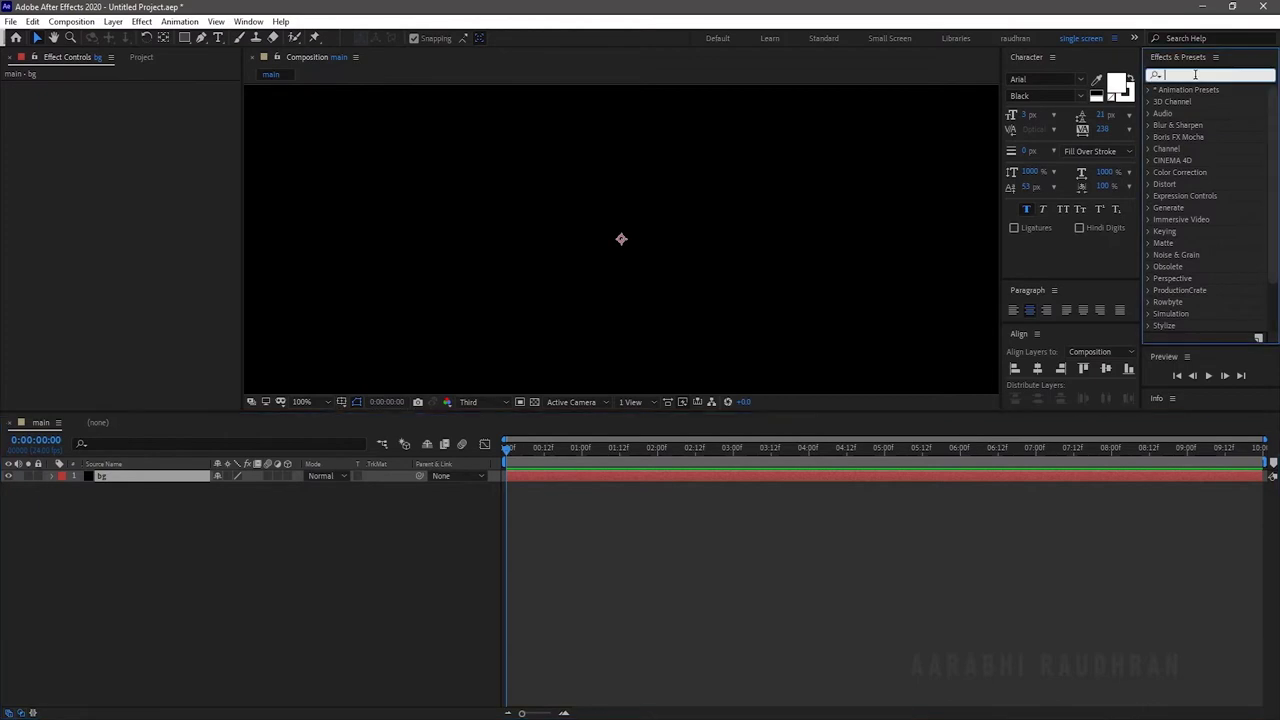
pyautogui.write('4')
pyautogui.moveTo(1210, 207); pyautogui.dragTo(206, 477)
pyautogui.click(138, 145)
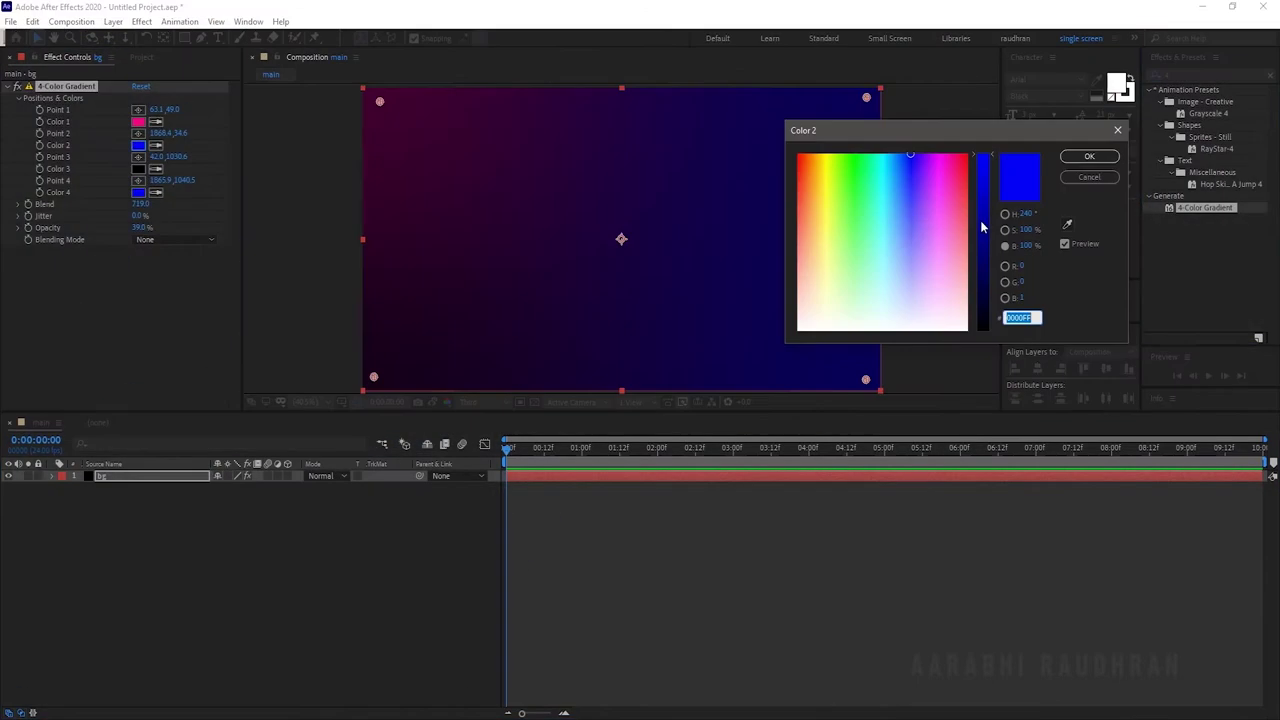
pyautogui.click(1089, 157)
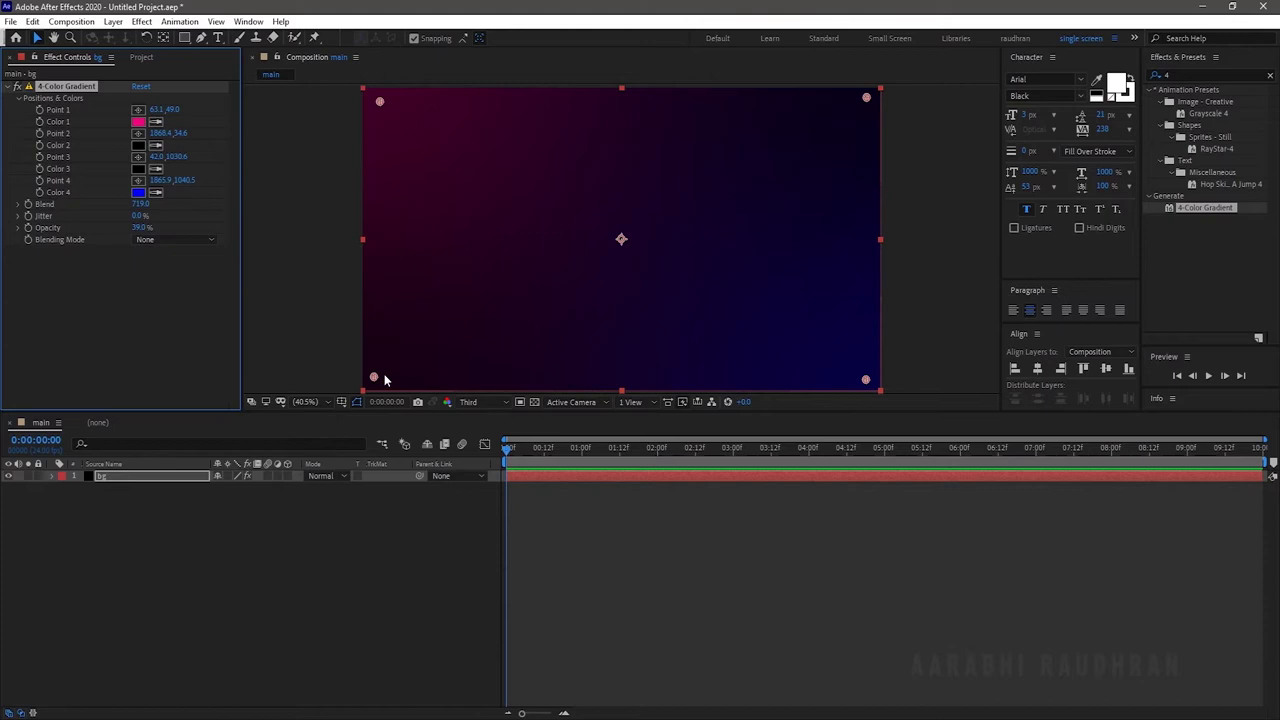
# Step: Move the four gradient points to the comp corners and raise Blend to 1176
pyautogui.moveTo(374, 379); pyautogui.dragTo(365, 390)
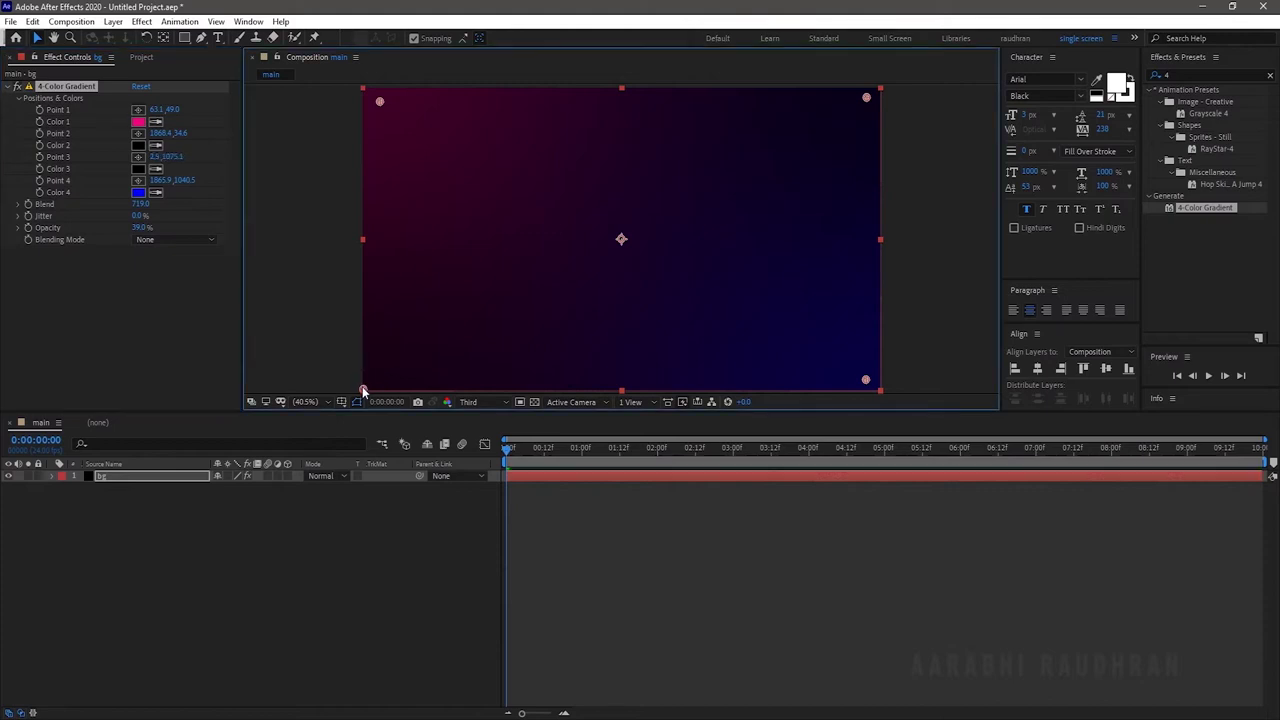
pyautogui.moveTo(867, 100); pyautogui.dragTo(879, 92)
pyautogui.moveTo(867, 383); pyautogui.dragTo(880, 394)
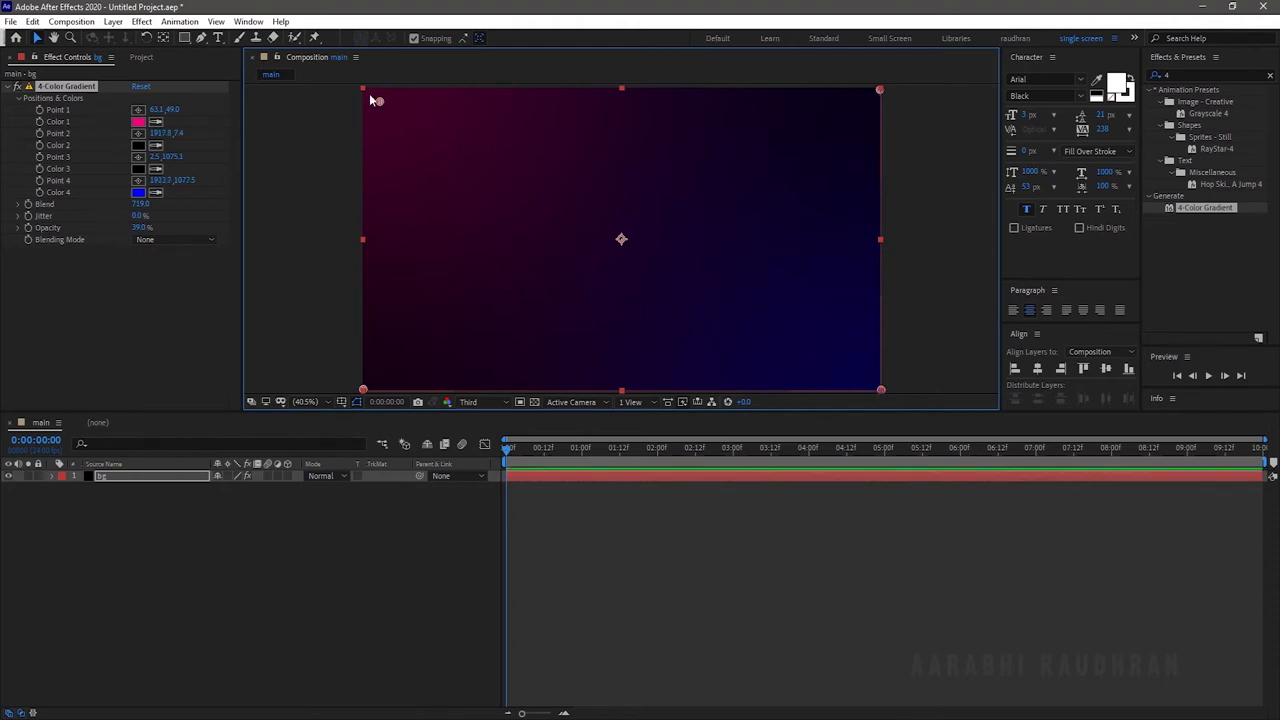
pyautogui.moveTo(380, 103); pyautogui.dragTo(363, 90)
pyautogui.moveTo(135, 203)
pyautogui.mouseDown()
pyautogui.moveTo(160, 204)
pyautogui.moveTo(145, 206)
pyautogui.mouseUp()
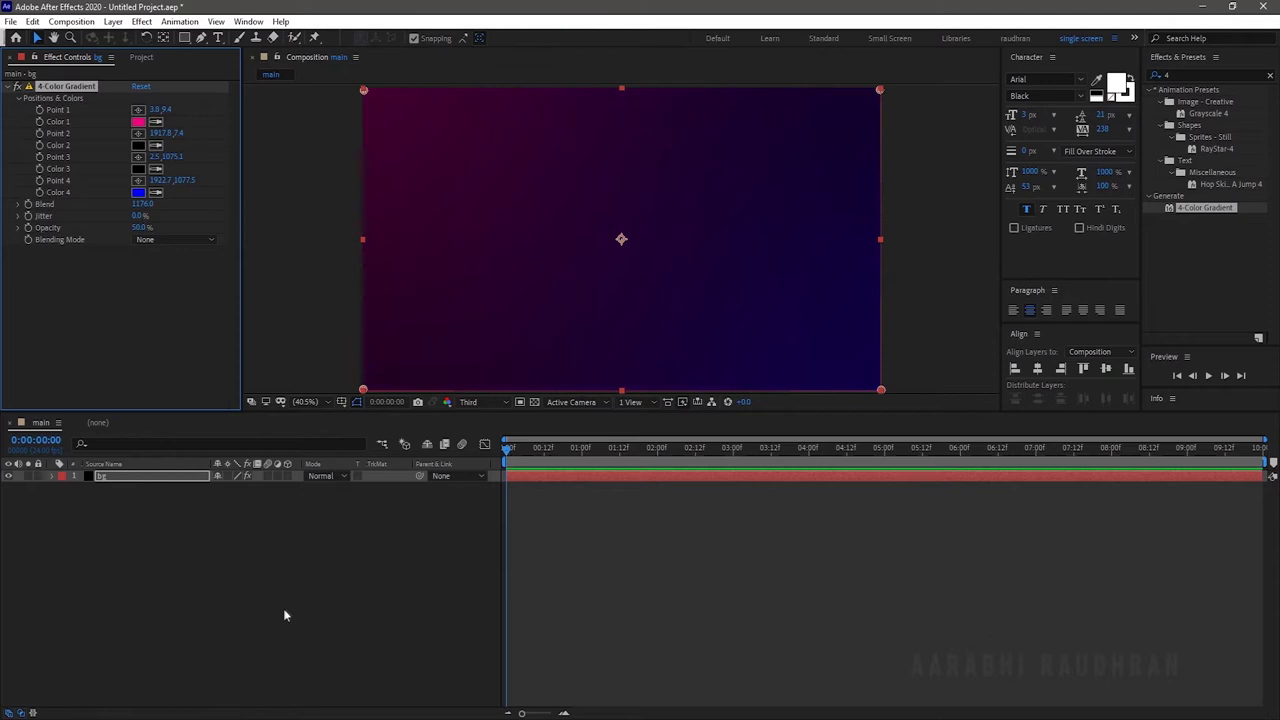
pyautogui.click(311, 584)
# Step: Add a large centred AR text layer with a name text line placed beneath it
pyautogui.rightClick(308, 590)
pyautogui.click(500, 445)
pyautogui.click(483, 112)
pyautogui.write('AR')
pyautogui.moveTo(1020, 114); pyautogui.dragTo(1006, 134)
pyautogui.moveTo(560, 106); pyautogui.dragTo(621, 286)
pyautogui.press('p')
# Step: Draw a square rectangle around the text and give it a white stroke
pyautogui.press('q')
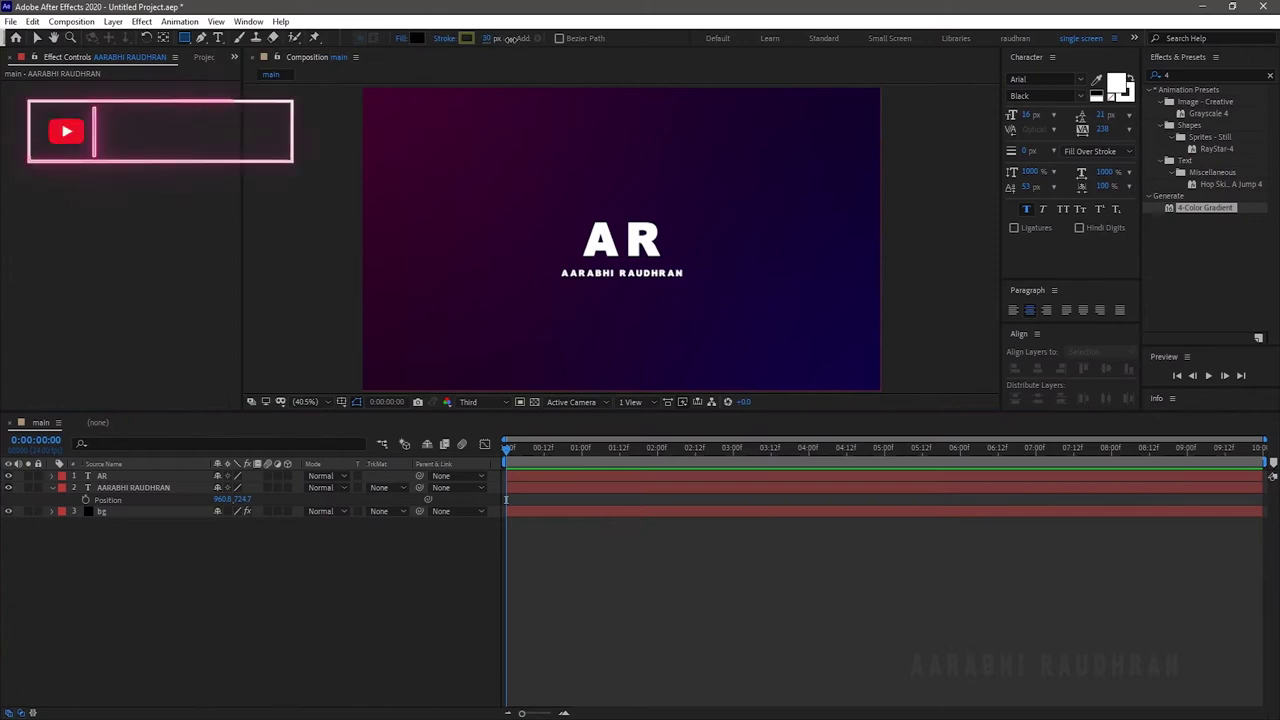
pyautogui.moveTo(536, 196); pyautogui.dragTo(700, 322)
pyautogui.click(75, 499)
pyautogui.moveTo(230, 522); pyautogui.dragTo(260, 522)
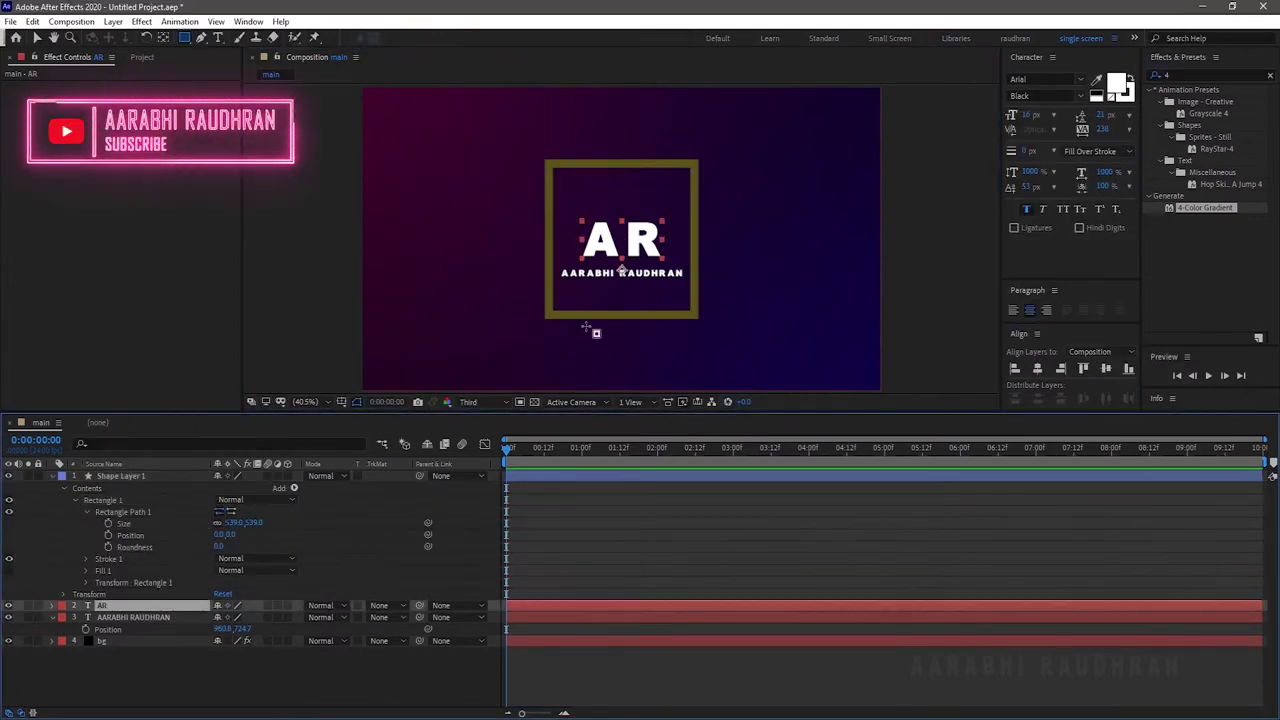
pyautogui.click(143, 606)
pyautogui.click(123, 475)
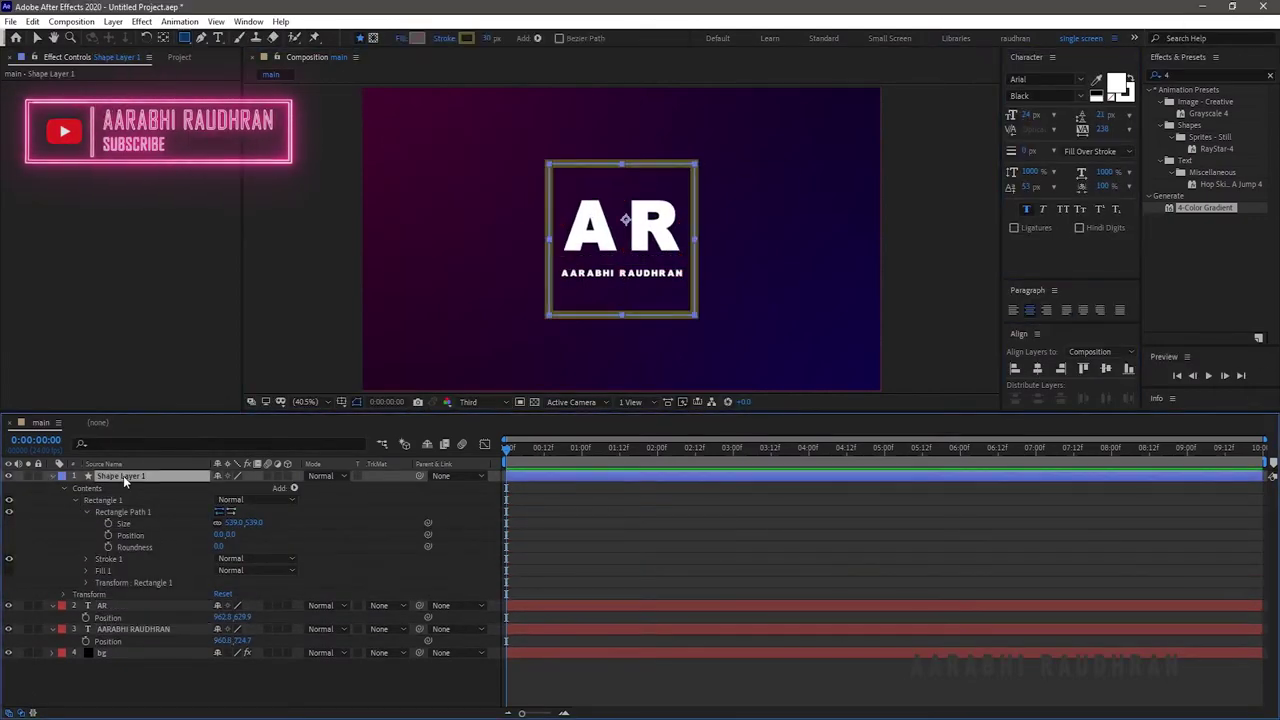
pyautogui.click(466, 38)
pyautogui.click(1089, 160)
# Step: Pre-compose the three text and shape layers into the logo comp, back in main
pyautogui.keyDown('shift'); pyautogui.click(133, 617); pyautogui.keyUp('shift')
pyautogui.rightClick(133, 617)
pyautogui.click(200, 443)
pyautogui.click(583, 363)
pyautogui.click(328, 552)
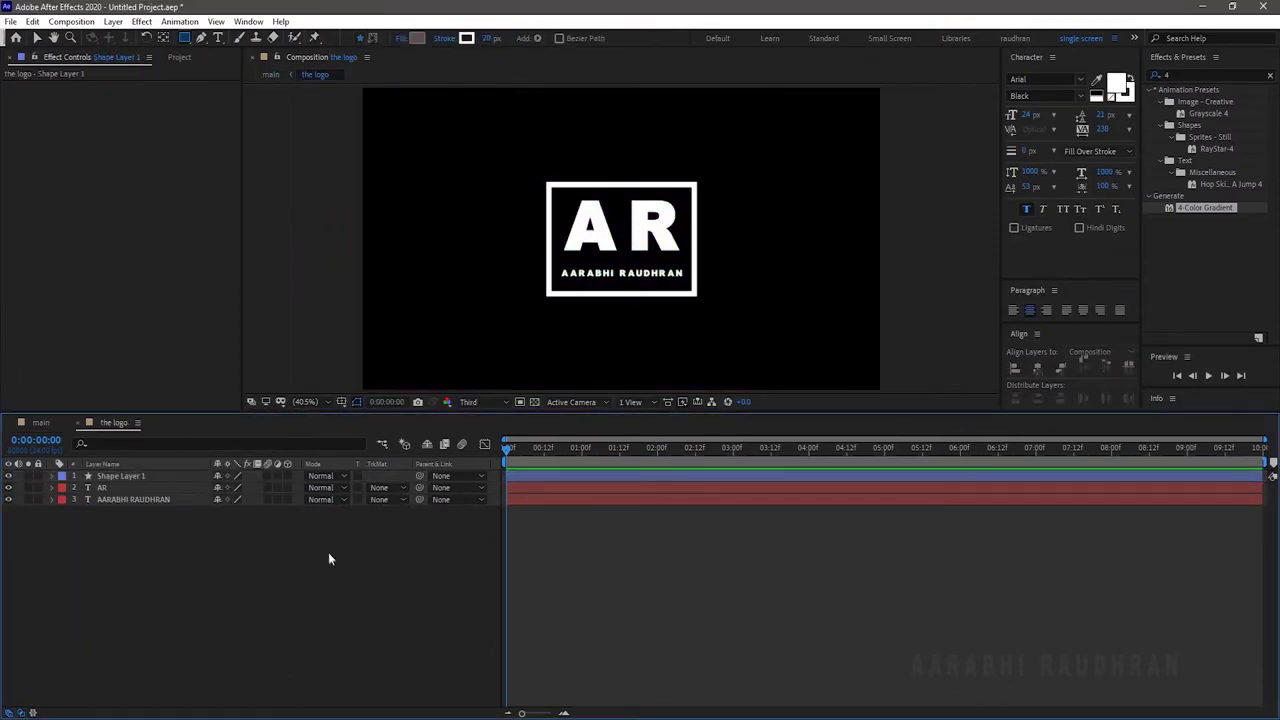
pyautogui.click(37, 422)
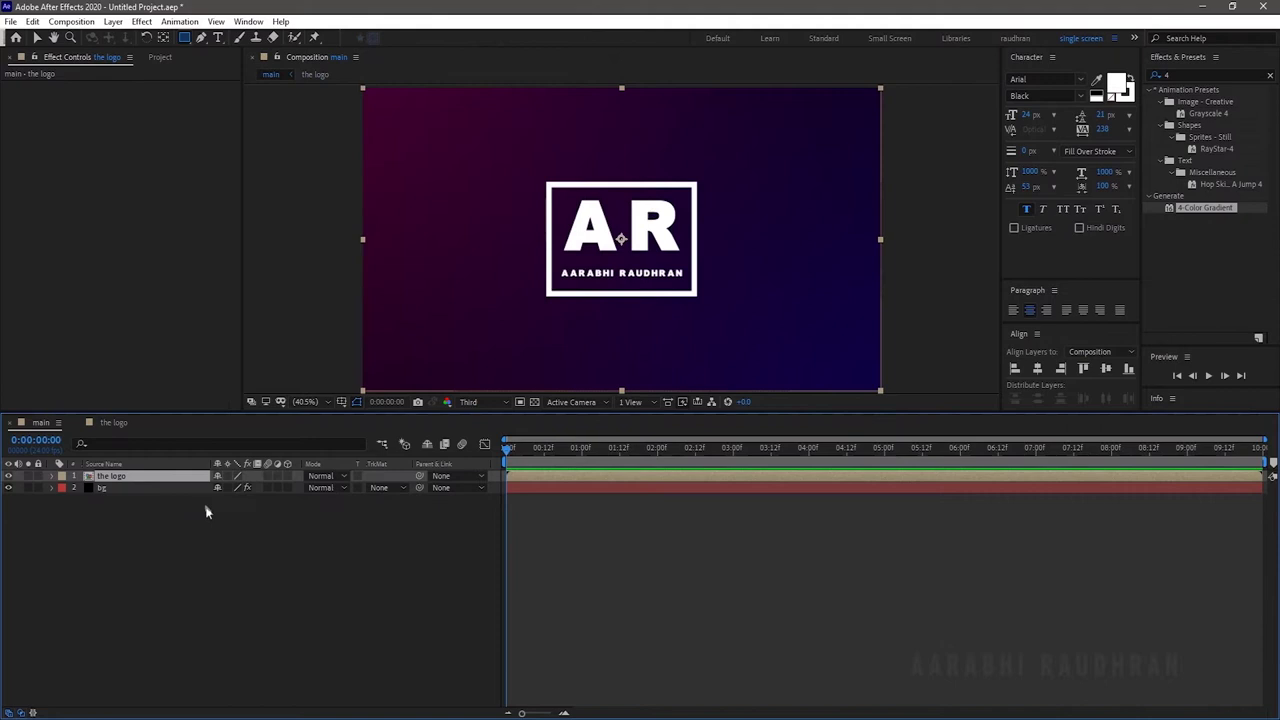
# Step: Run Layer > Auto-trace on the logo layer with Apply to new layer turned off
pyautogui.click(138, 549)
pyautogui.click(130, 476)
pyautogui.click(113, 21)
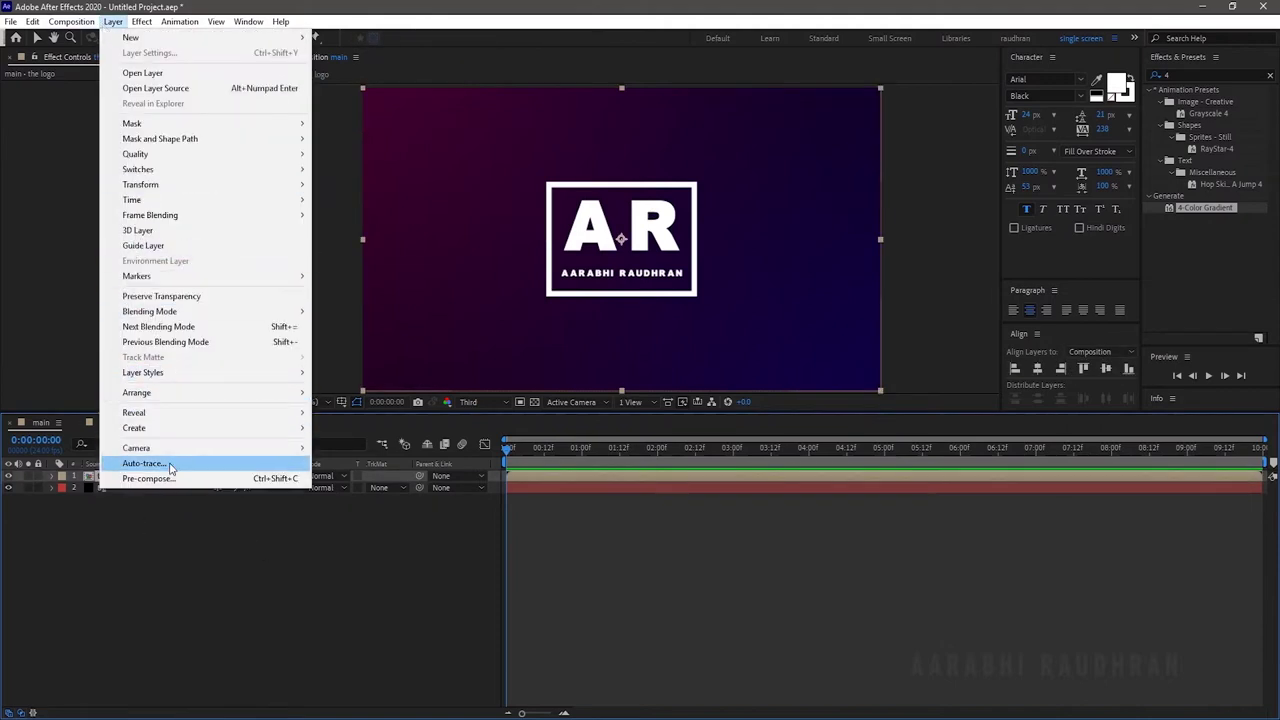
pyautogui.click(165, 466)
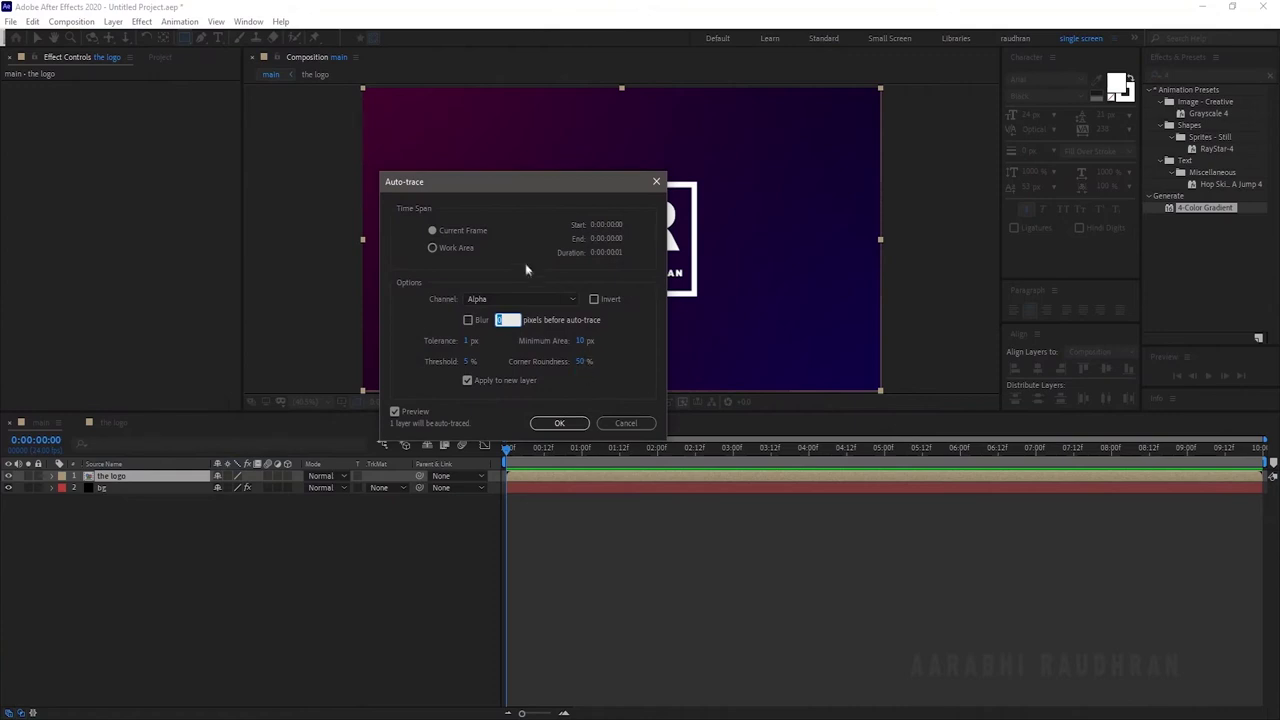
pyautogui.click(467, 380)
pyautogui.click(467, 381)
pyautogui.click(542, 422)
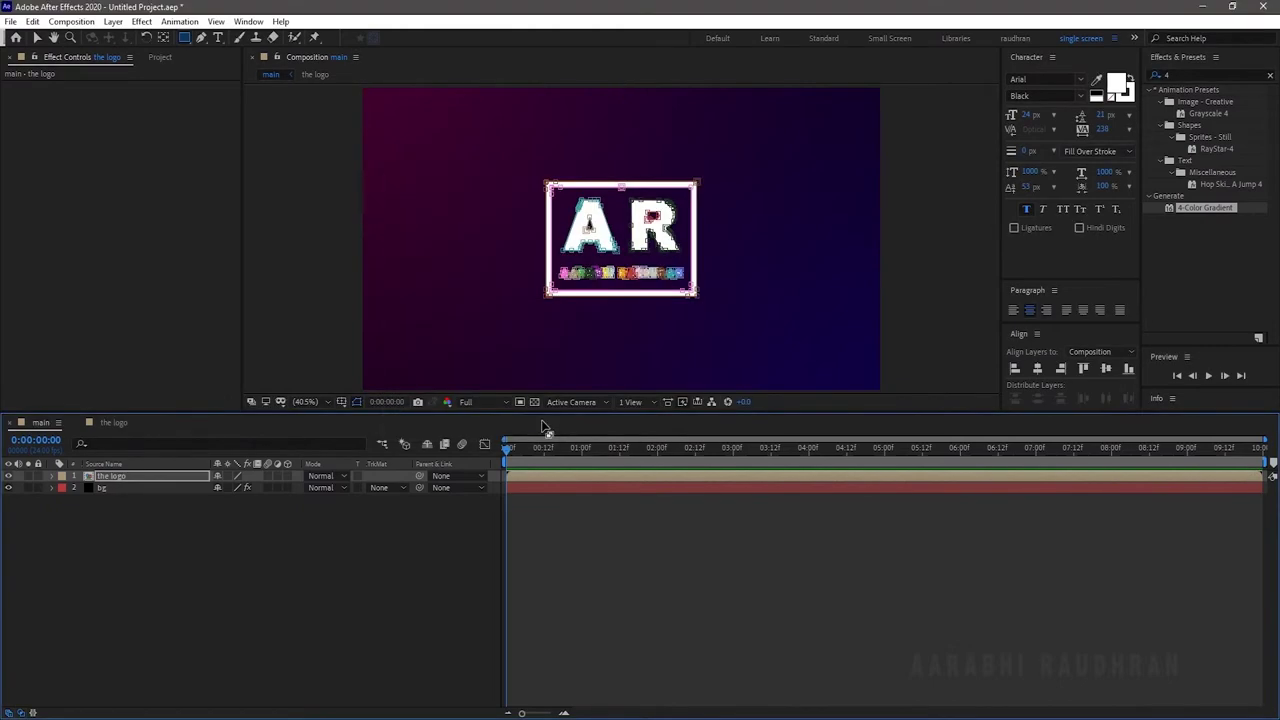
pyautogui.click(153, 477)
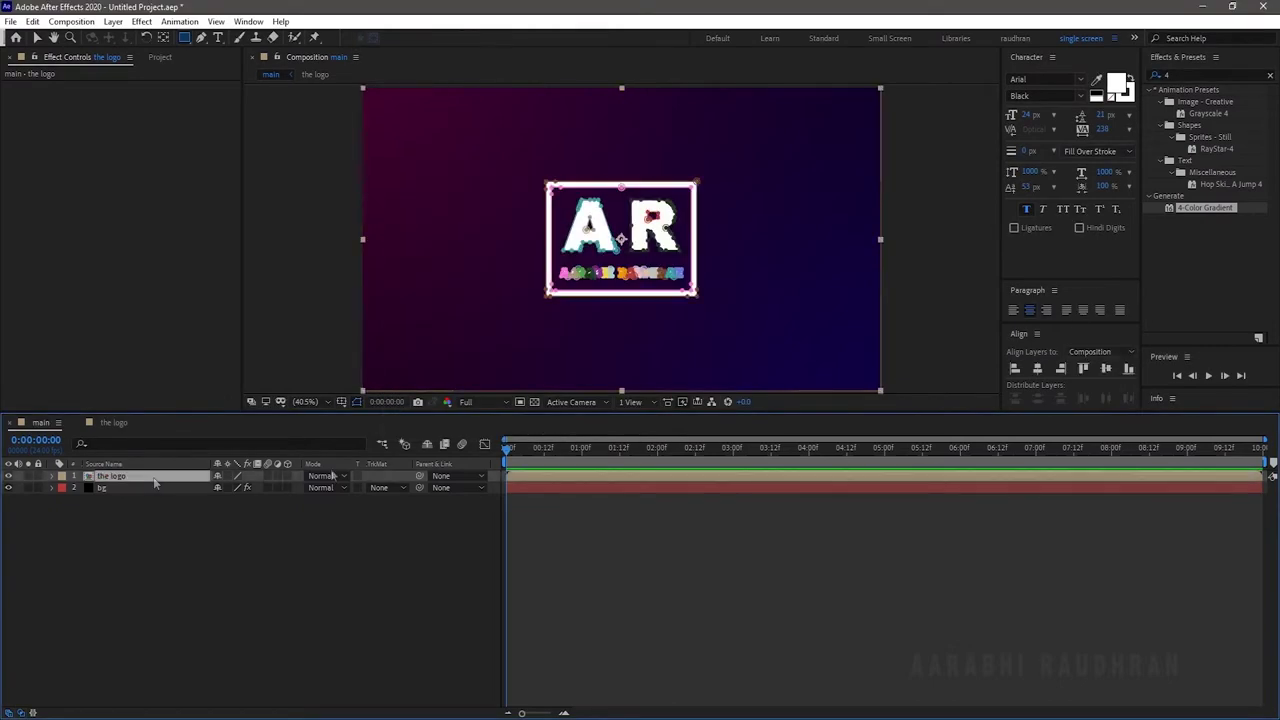
pyautogui.click(1240, 74)
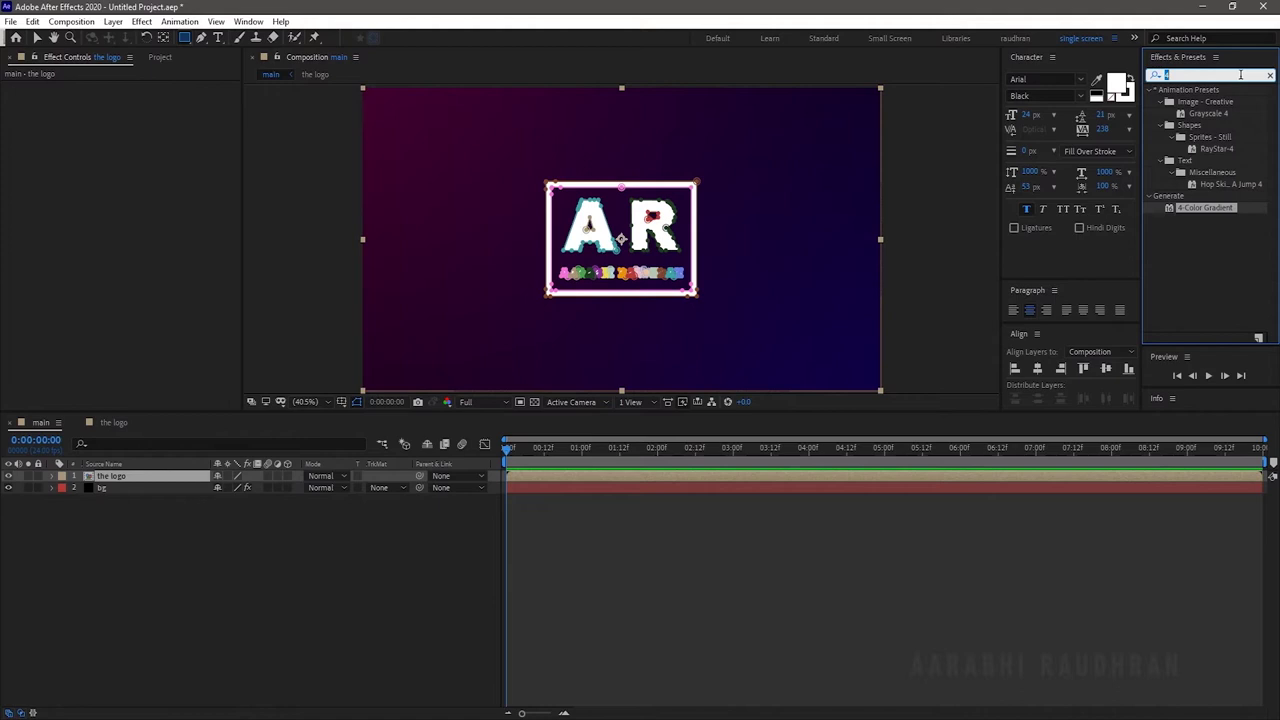
# Step: Apply Saber to the logo, set Core Type to Layer Masks, and hide the mask outlines
pyautogui.write('saber')
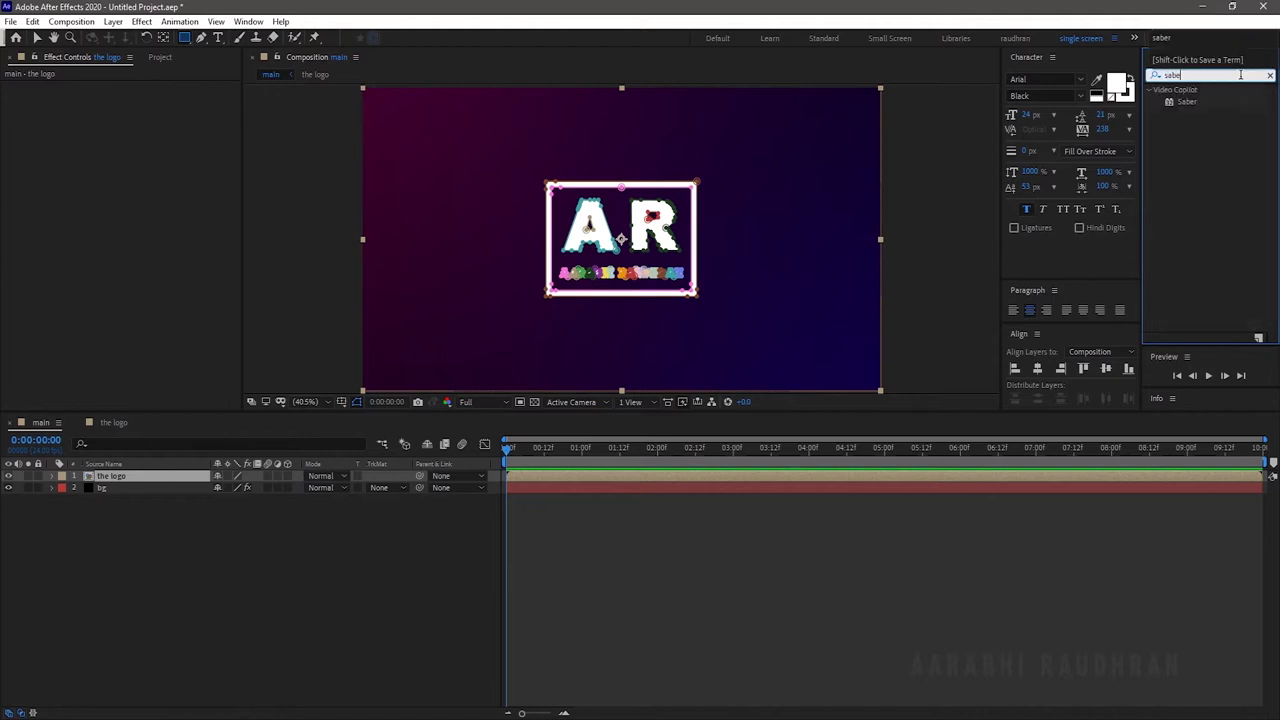
pyautogui.moveTo(1204, 104); pyautogui.dragTo(181, 476)
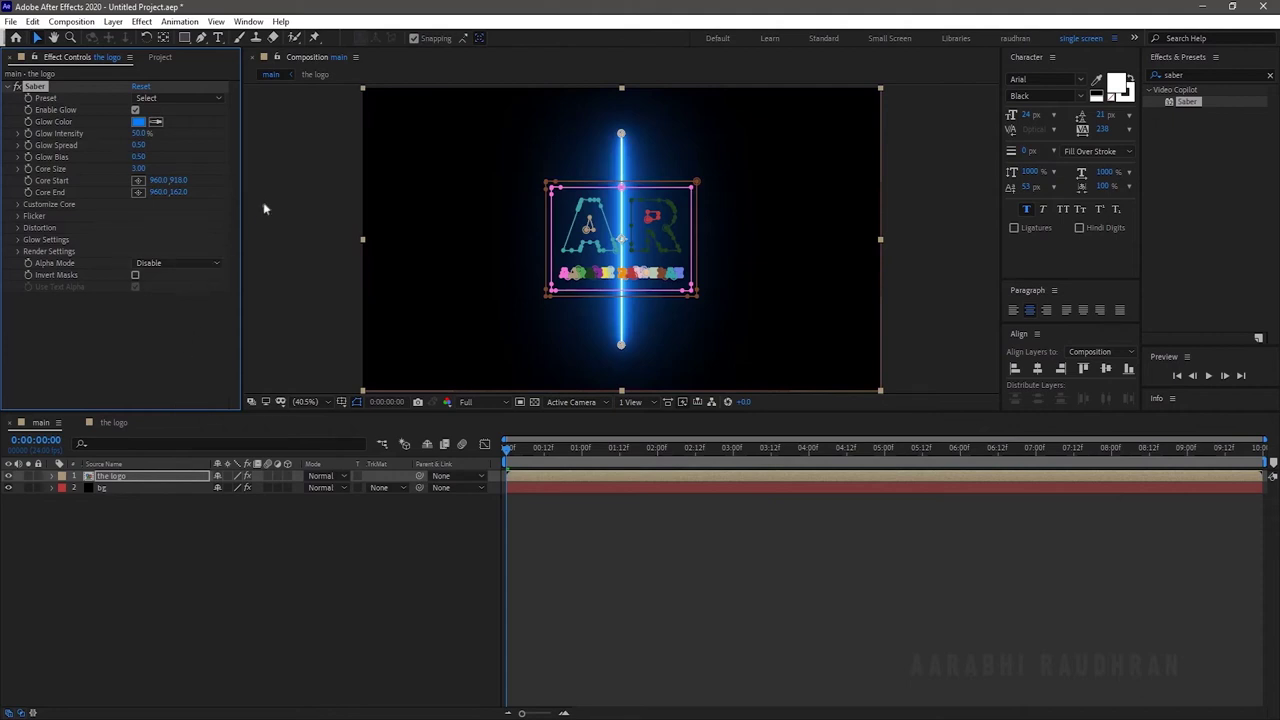
pyautogui.click(17, 204)
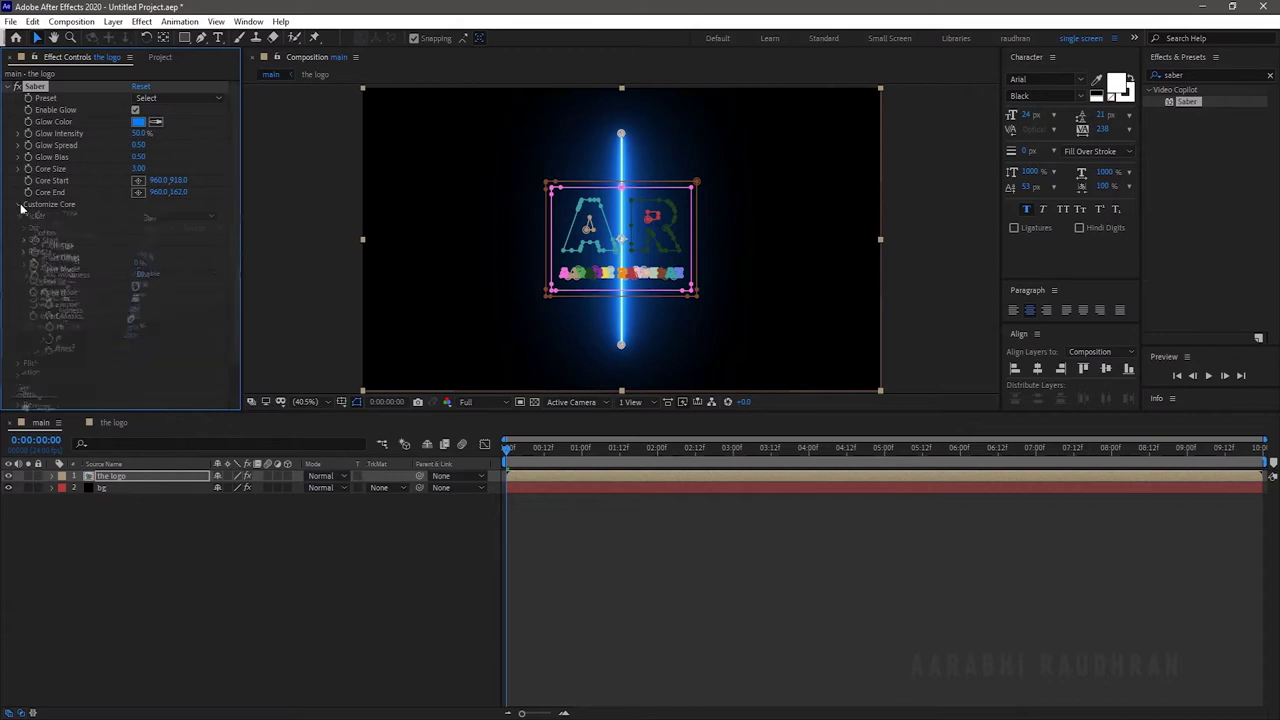
pyautogui.click(186, 217)
pyautogui.click(178, 246)
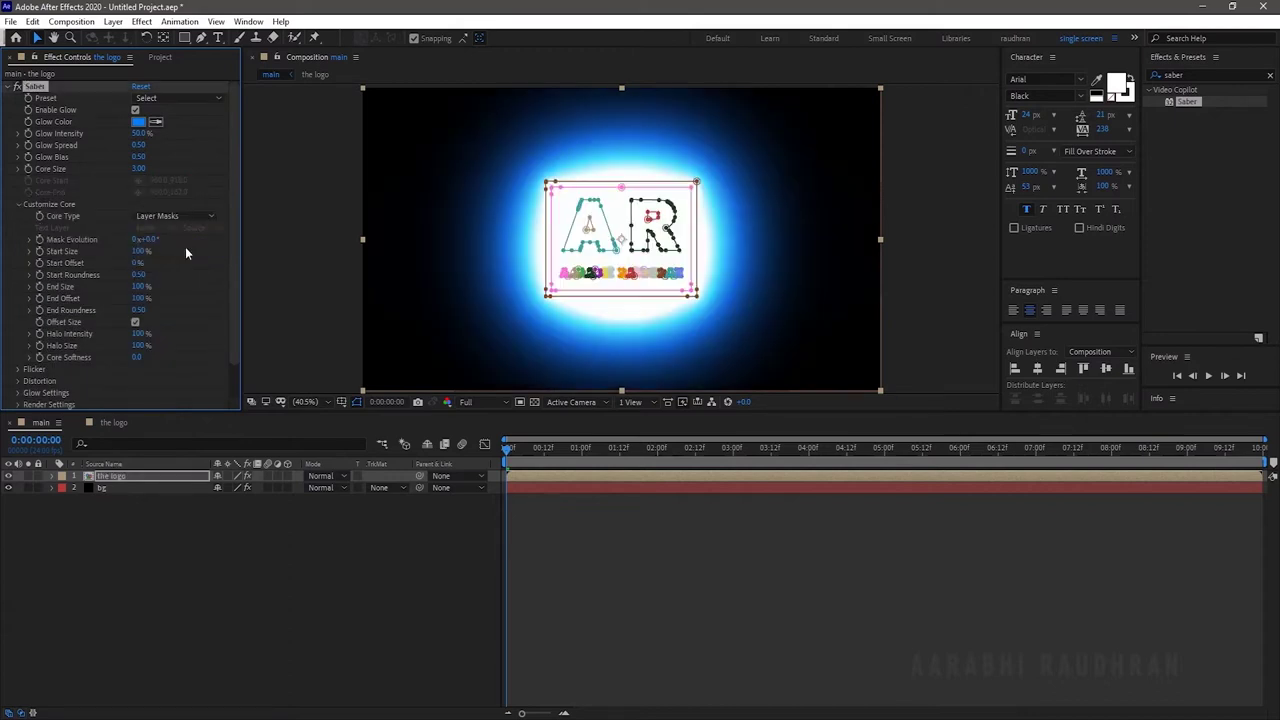
pyautogui.click(357, 401)
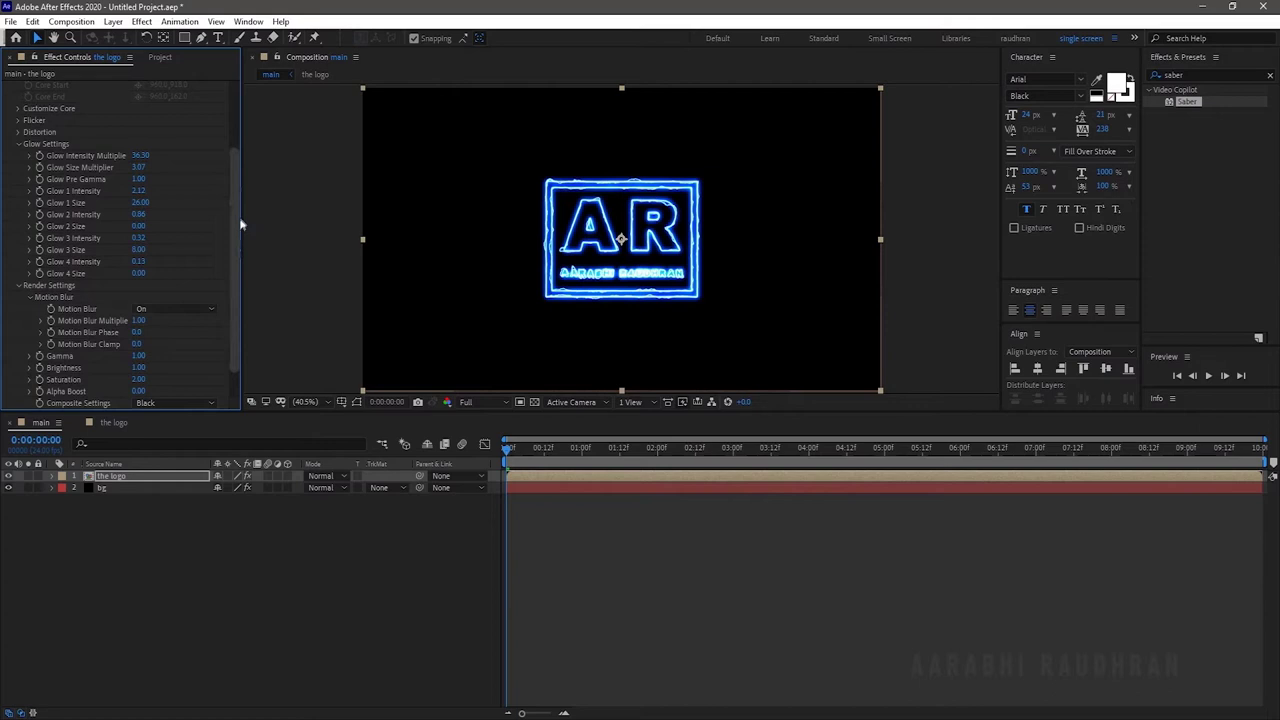
# Step: Give Saber a transparent background and apply the Arc Reactor preset
pyautogui.scroll(-2, 230, 270)
pyautogui.click(199, 367)
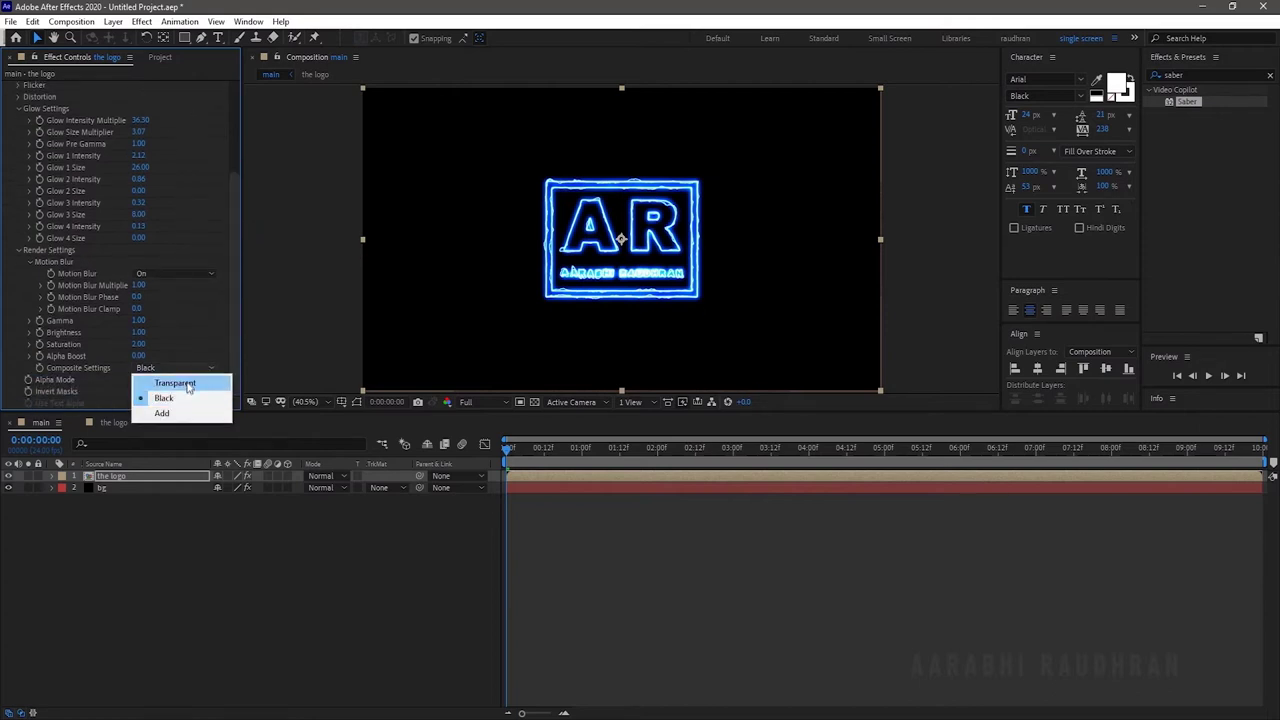
pyautogui.click(186, 379)
pyautogui.scroll(10, 234, 177)
pyautogui.click(177, 97)
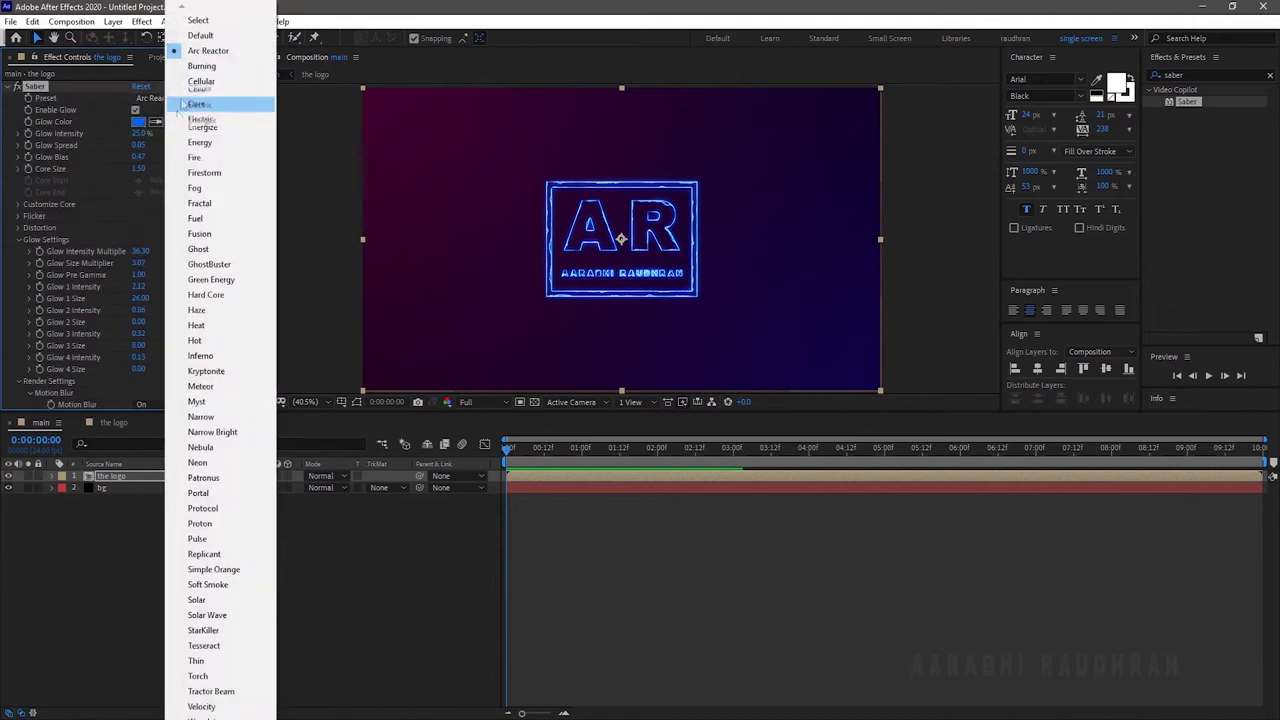
pyautogui.click(200, 54)
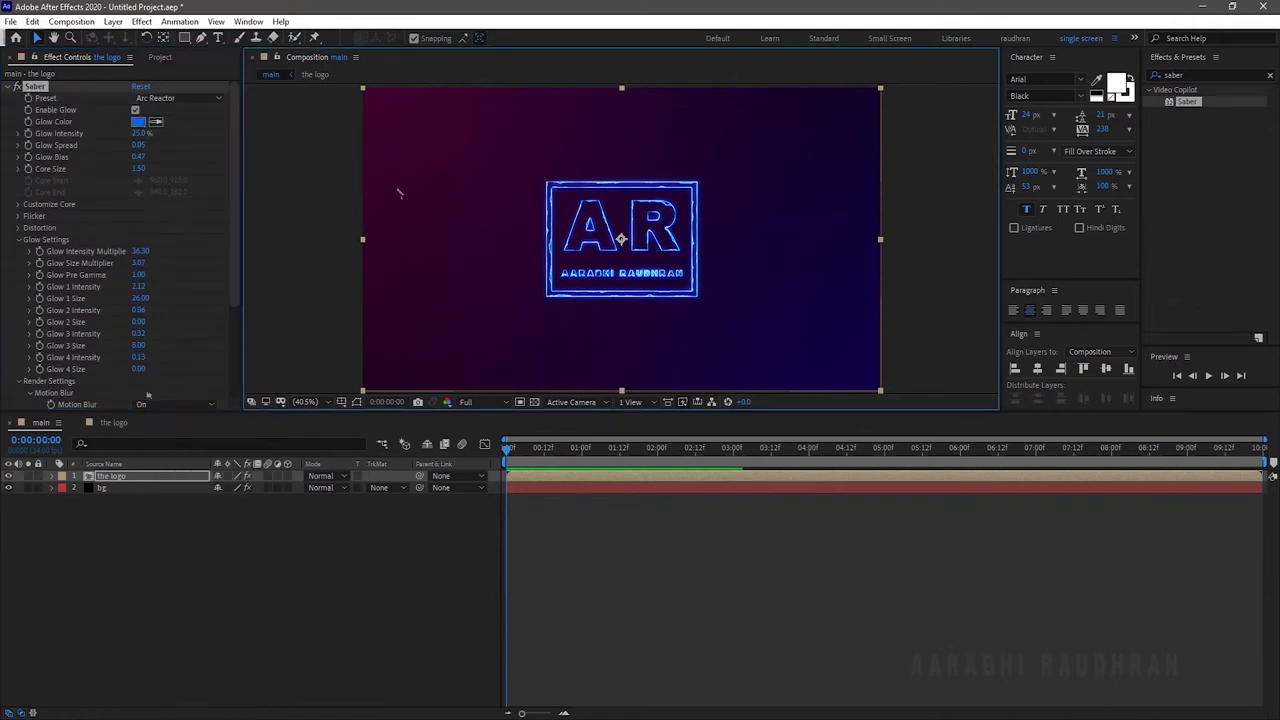
# Step: Expand Saber's Customize Core on the logo and drag End Offset to 99%
pyautogui.click(18, 240)
pyautogui.click(155, 480)
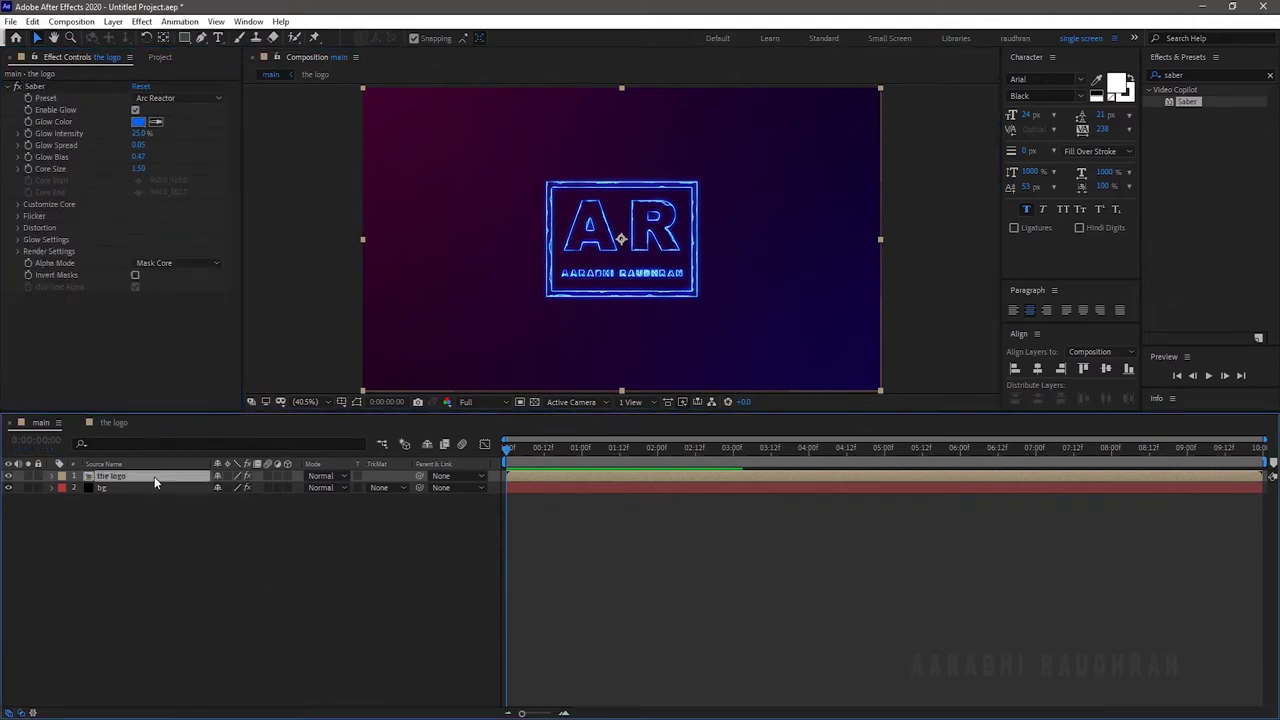
pyautogui.click(18, 204)
pyautogui.moveTo(140, 287); pyautogui.dragTo(214, 313)
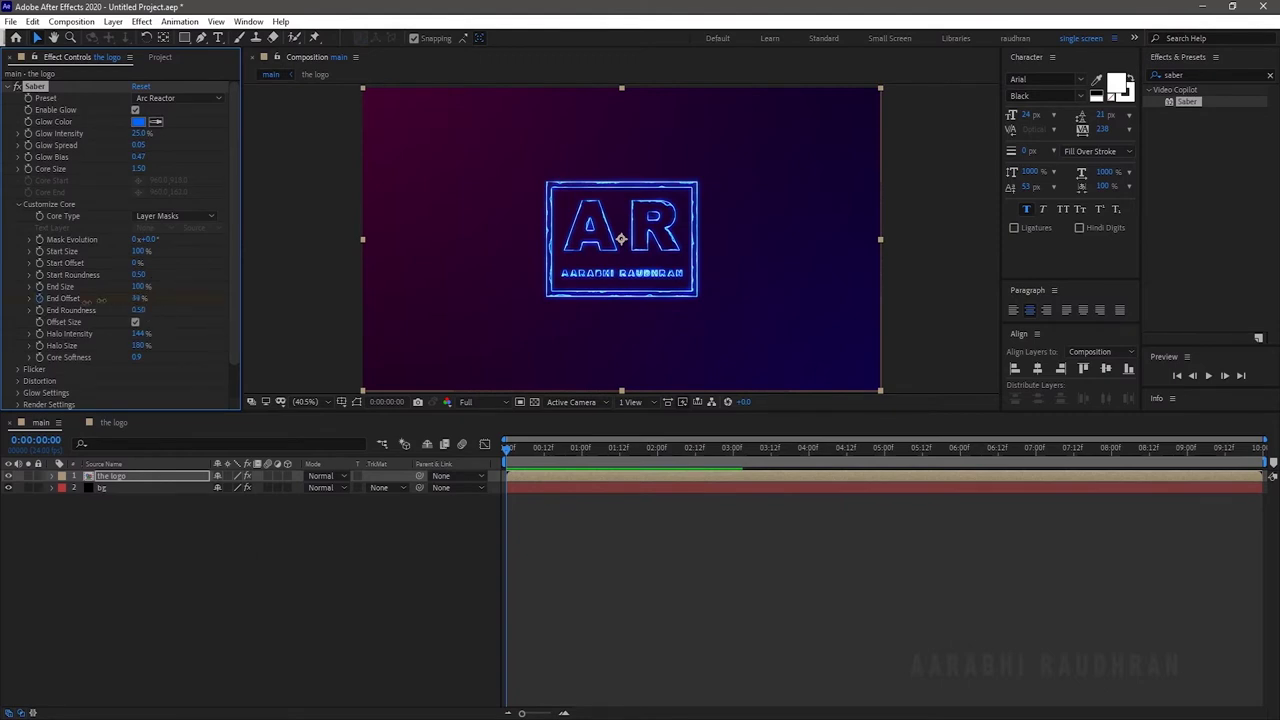
# Step: Keyframe End Offset from 0% at 0:00 to 100% at 2:00, and set Start Offset 50%
pyautogui.moveTo(100, 300); pyautogui.dragTo(55, 308)
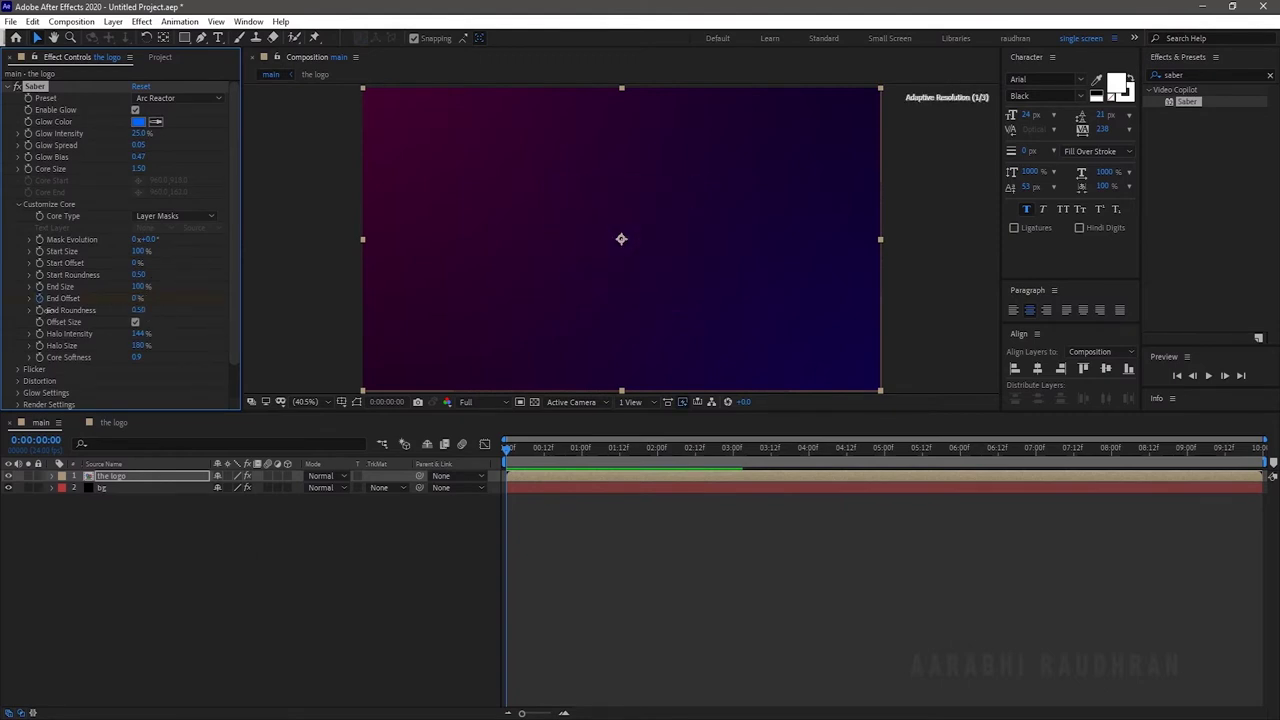
pyautogui.click(658, 455)
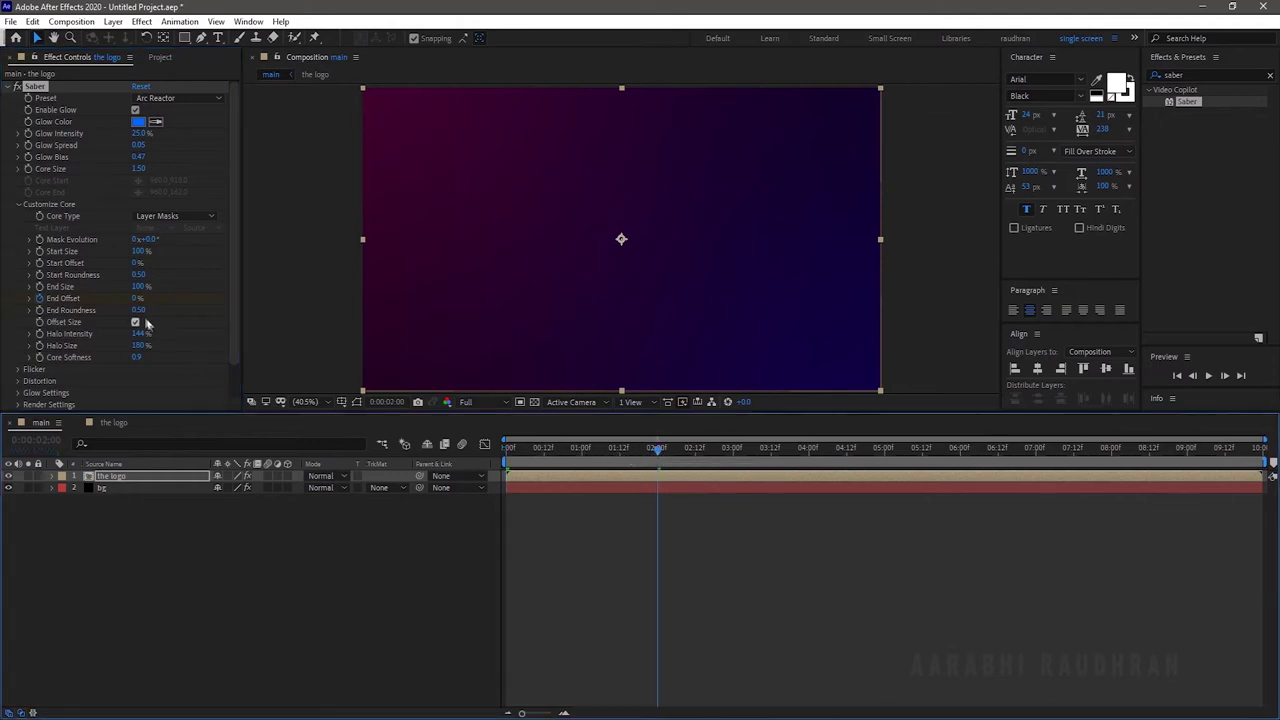
pyautogui.moveTo(137, 299); pyautogui.dragTo(212, 305)
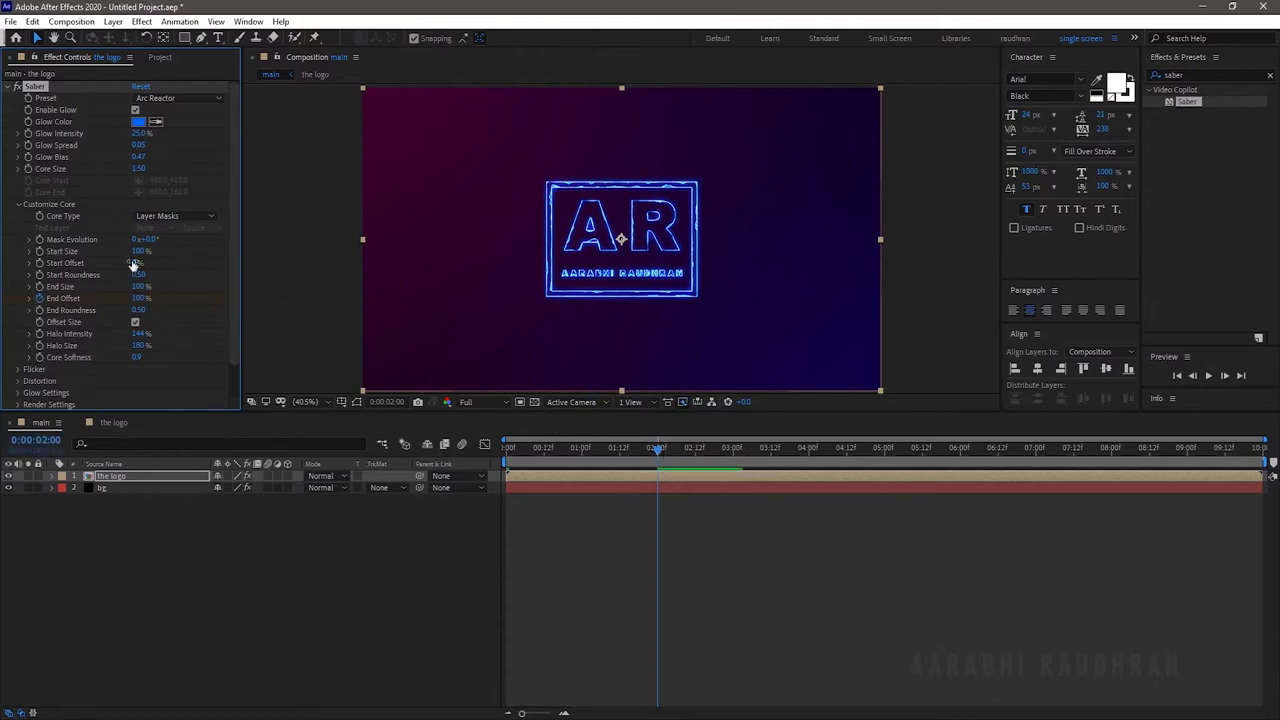
pyautogui.moveTo(133, 261); pyautogui.dragTo(163, 263)
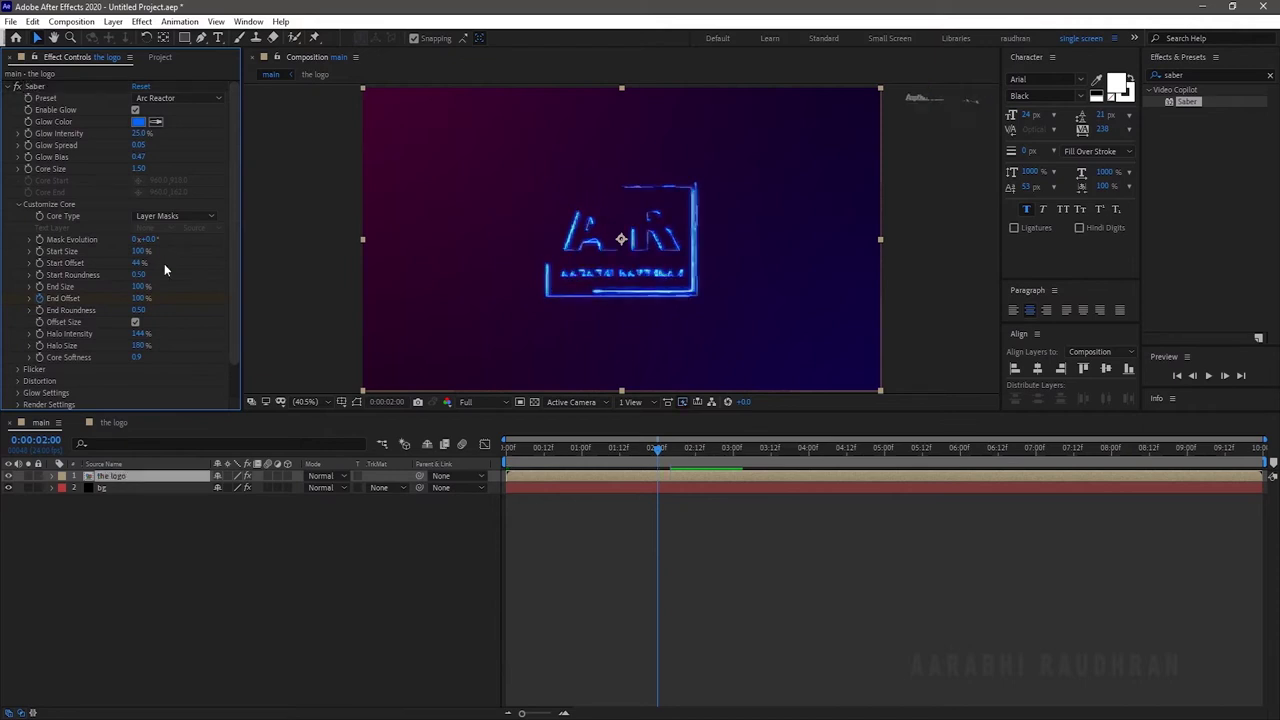
pyautogui.click(137, 263)
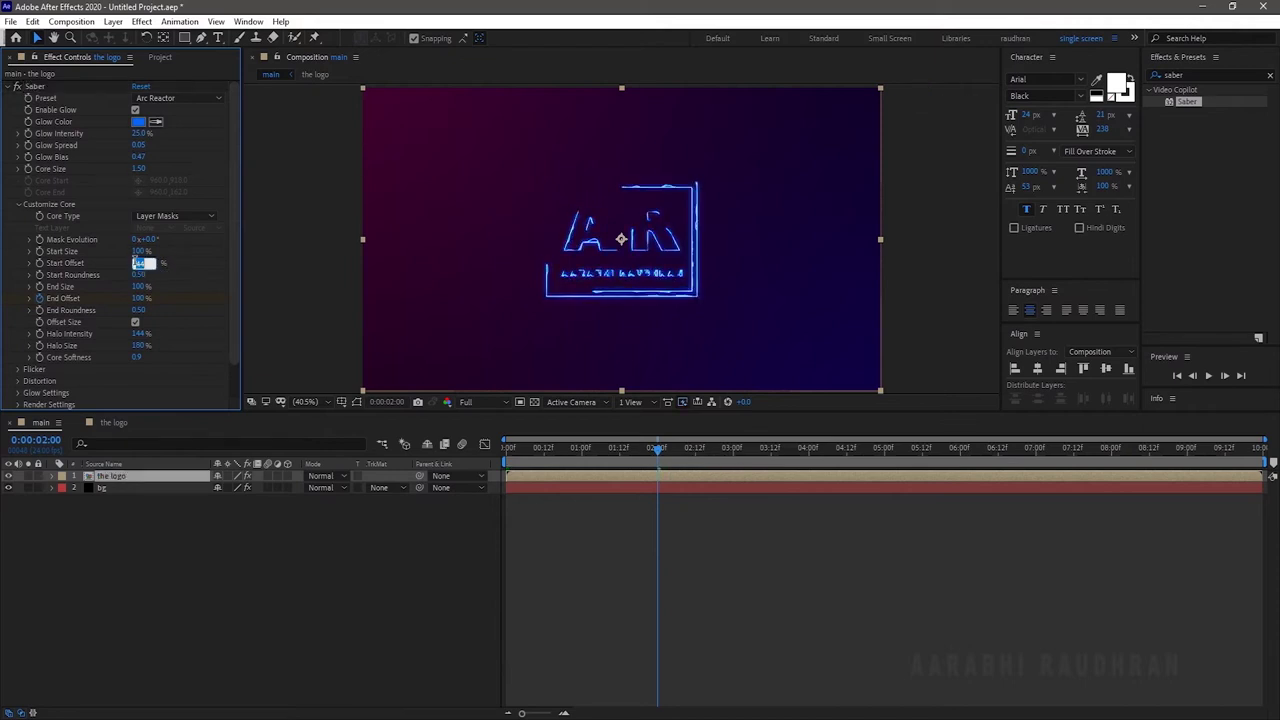
pyautogui.press('Return')
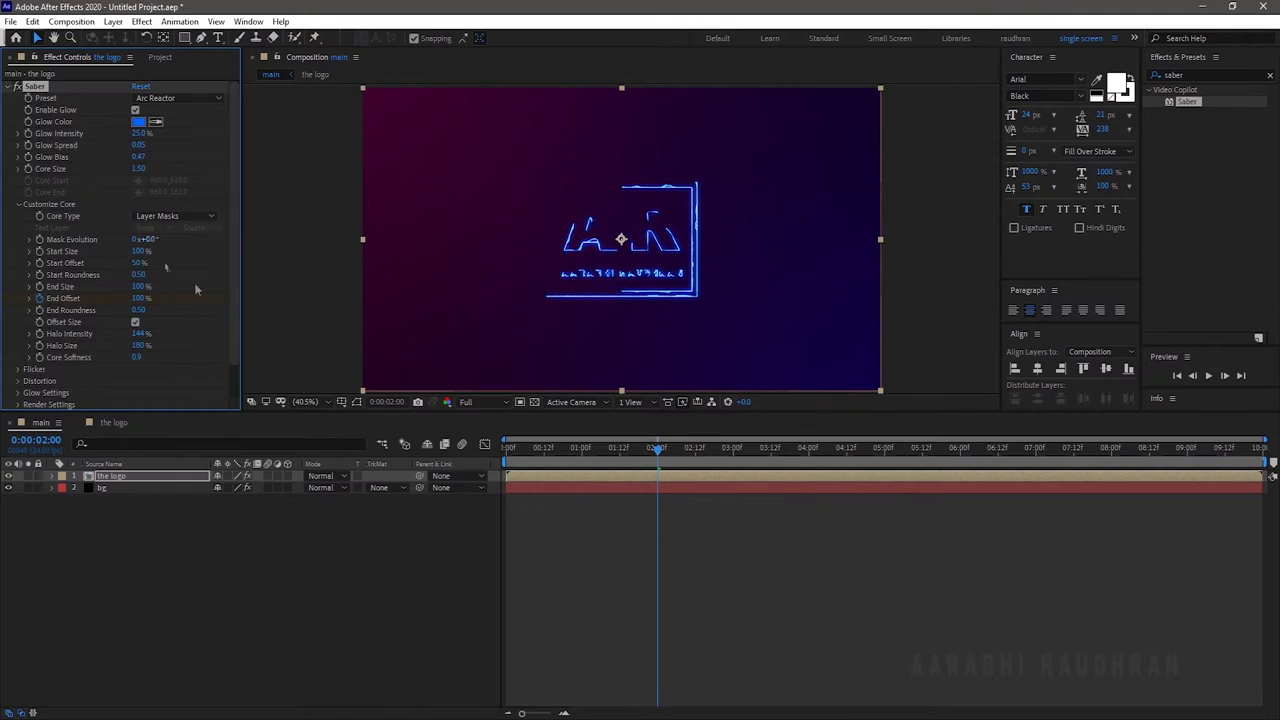
# Step: Preview the draw-on animation from the start, then duplicate the logo layer with Ctrl+D
pyautogui.moveTo(658, 449); pyautogui.dragTo(475, 446)
pyautogui.press('space')
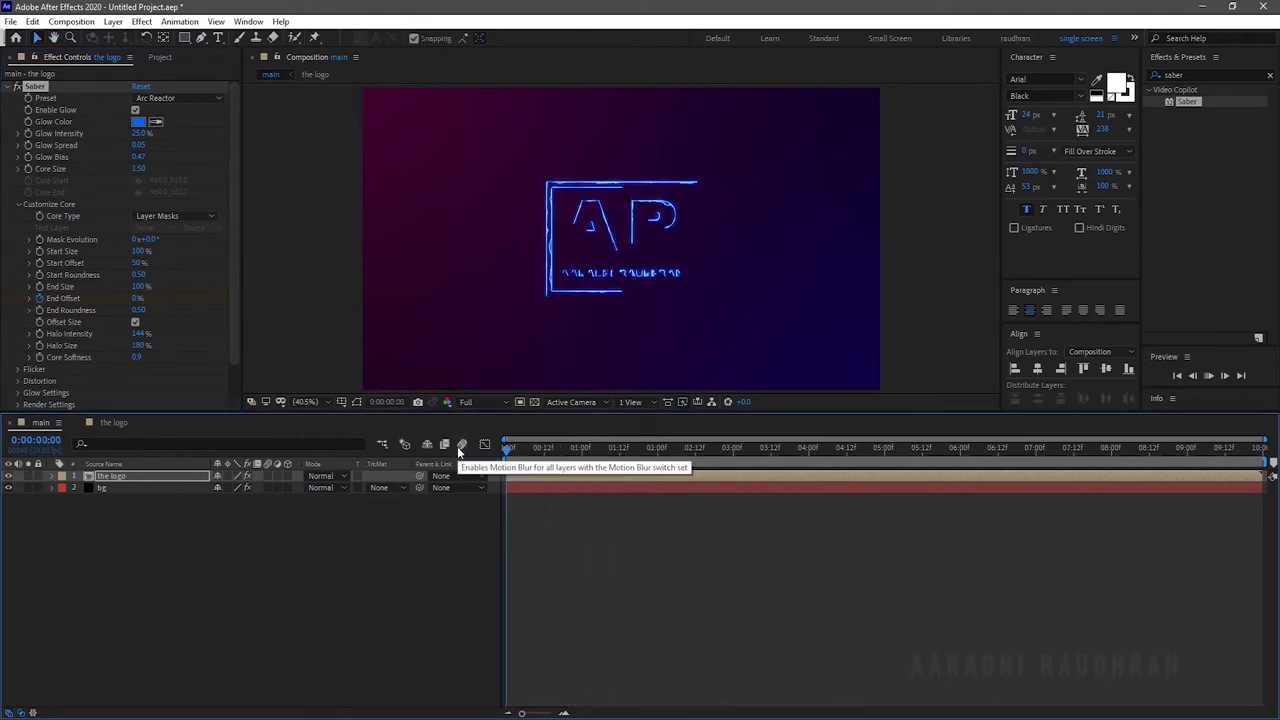
pyautogui.press('space')
pyautogui.click(126, 474)
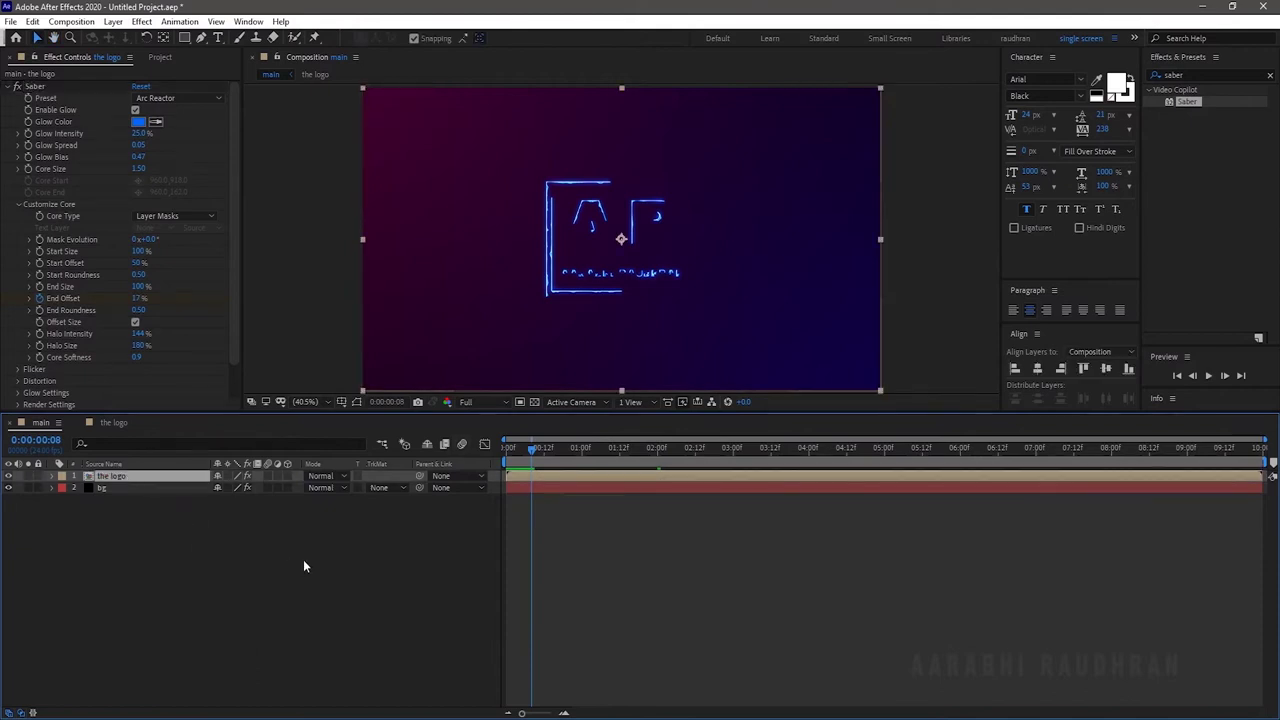
pyautogui.hotkey('ctrl', 'd')
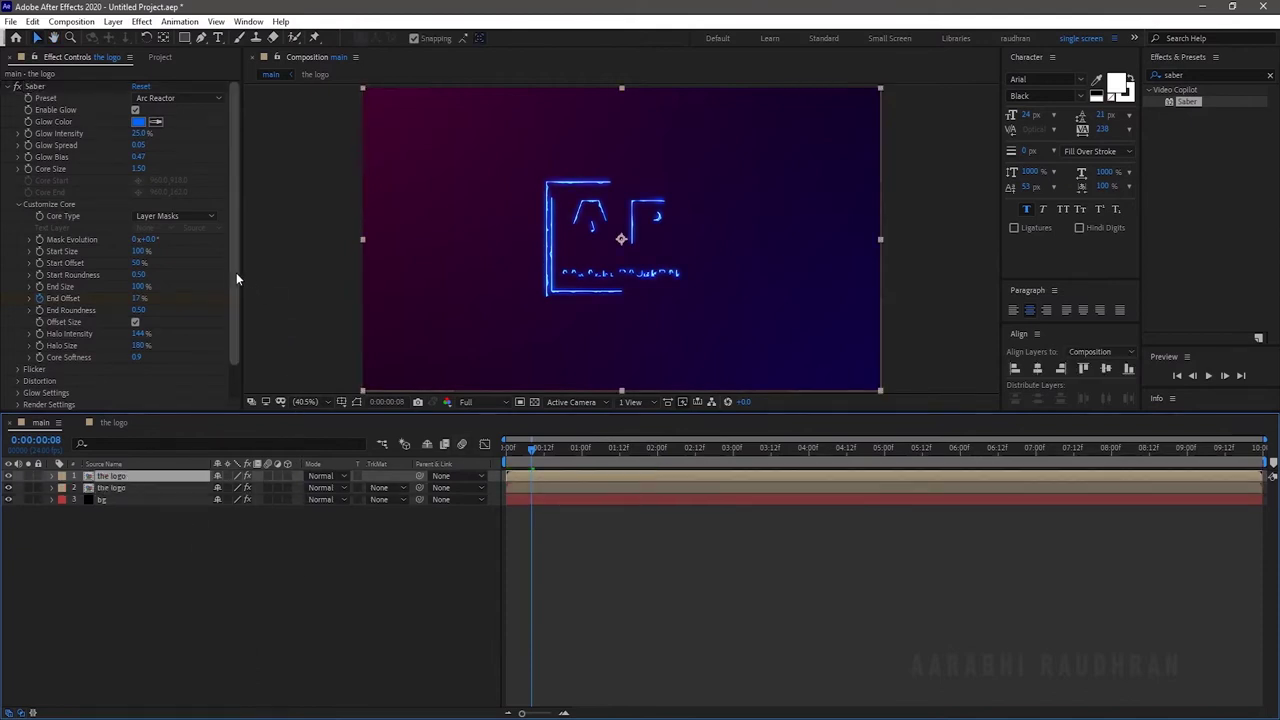
# Step: Set the top logo layer's Saber Mask Evolution to 180° and return the playhead to 0:00
pyautogui.moveTo(236, 272); pyautogui.dragTo(232, 342)
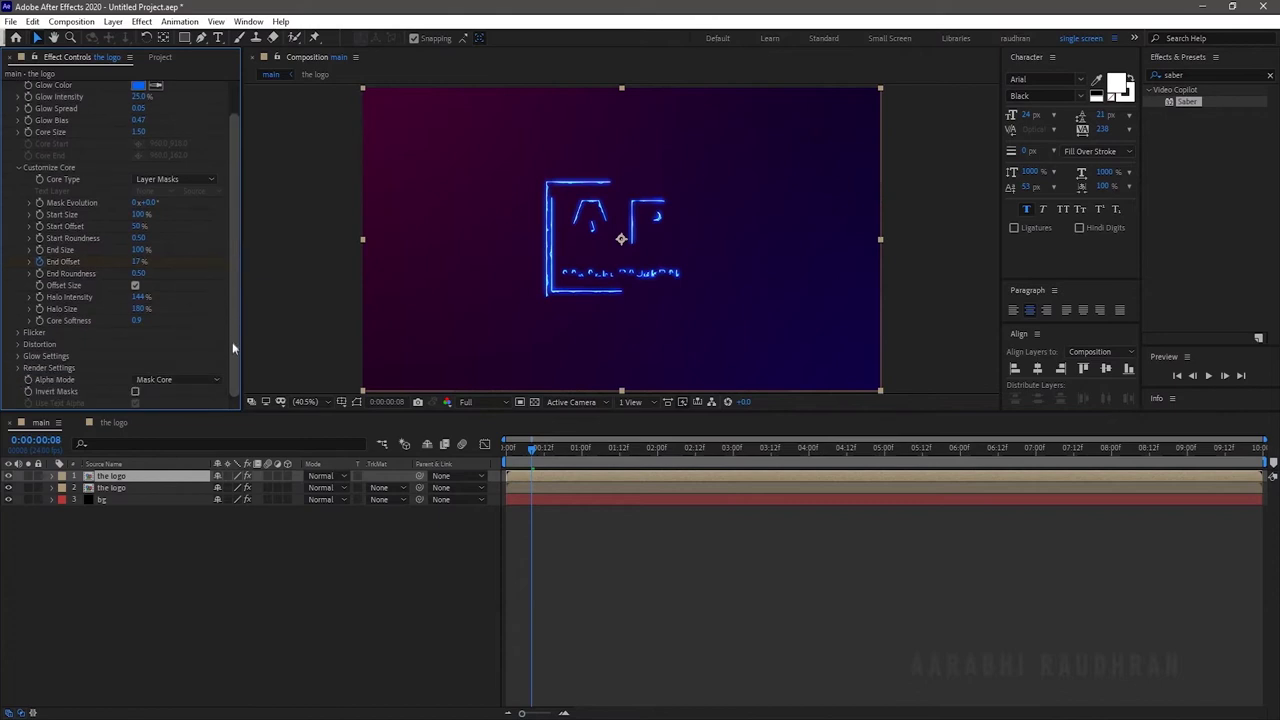
pyautogui.click(148, 202)
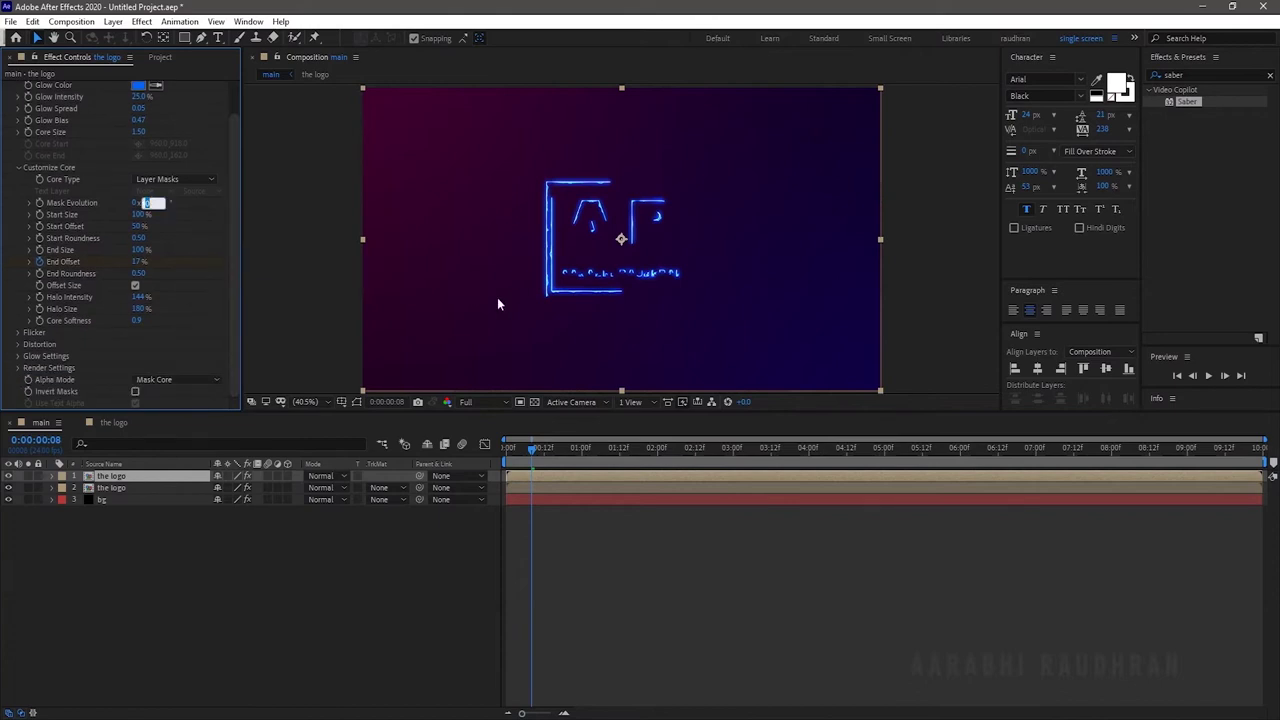
pyautogui.press('Return')
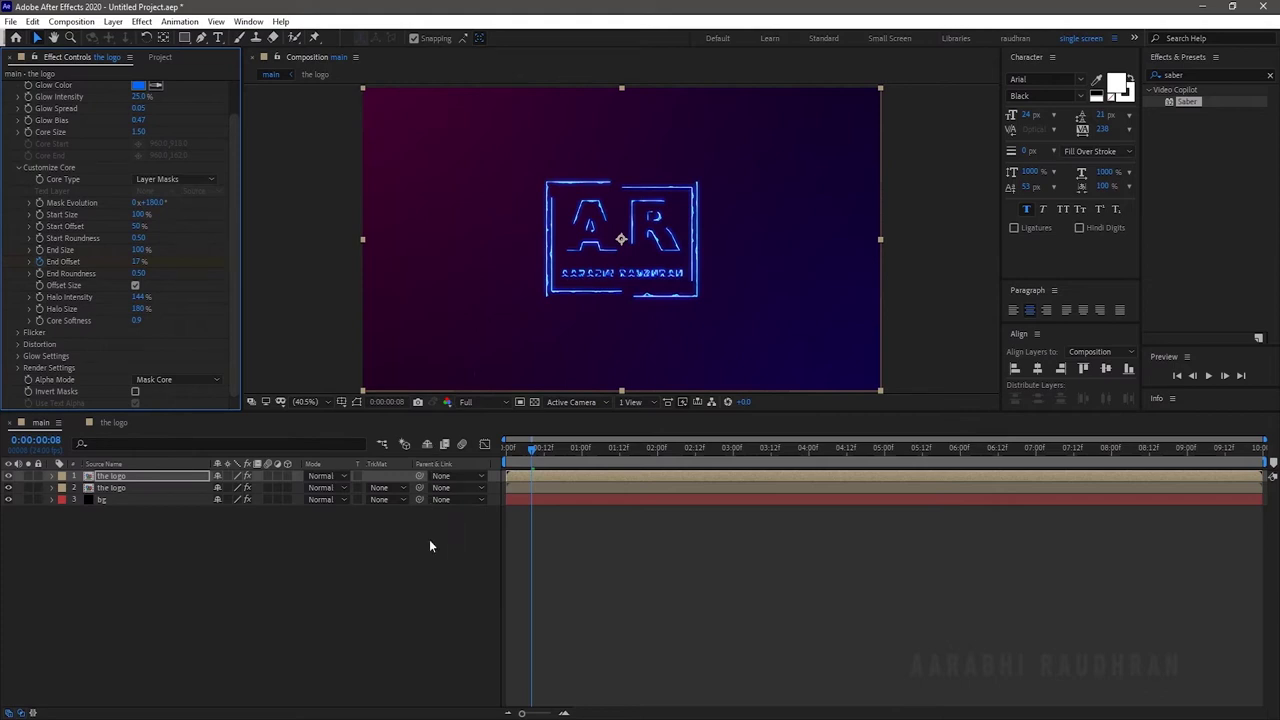
pyautogui.moveTo(532, 447)
pyautogui.mouseDown()
pyautogui.moveTo(480, 459)
pyautogui.moveTo(553, 451)
pyautogui.moveTo(755, 468)
pyautogui.moveTo(577, 451)
pyautogui.moveTo(466, 468)
pyautogui.mouseUp()
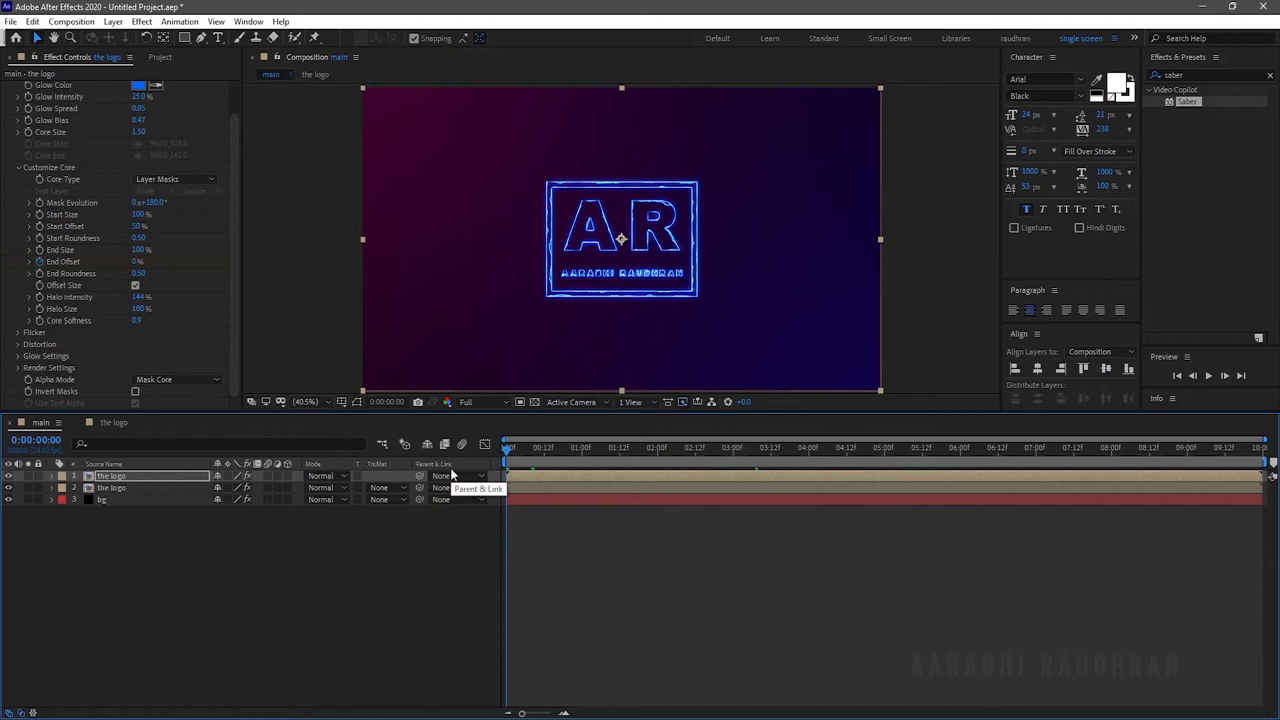
pyautogui.moveTo(231, 147); pyautogui.dragTo(238, 88)
# Step: Eyedrop a magenta 6E0057 Glow Color for the top logo layer's Saber
pyautogui.click(138, 121)
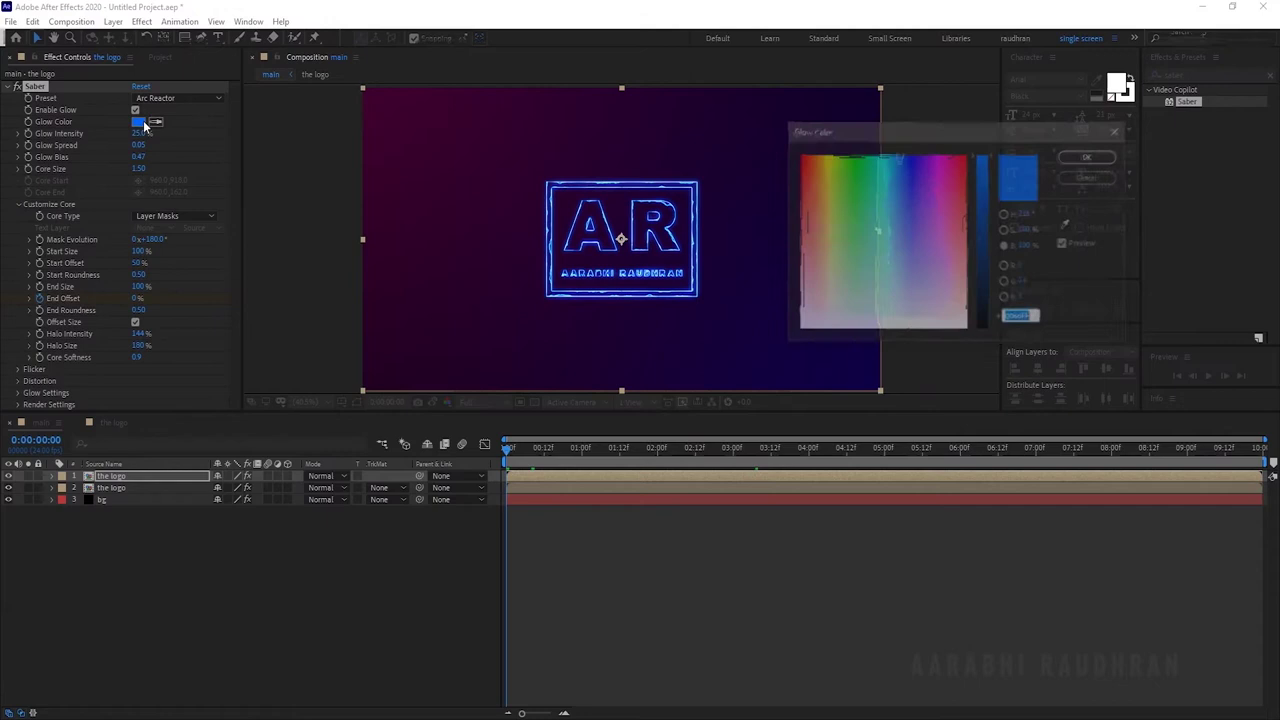
pyautogui.click(1065, 228)
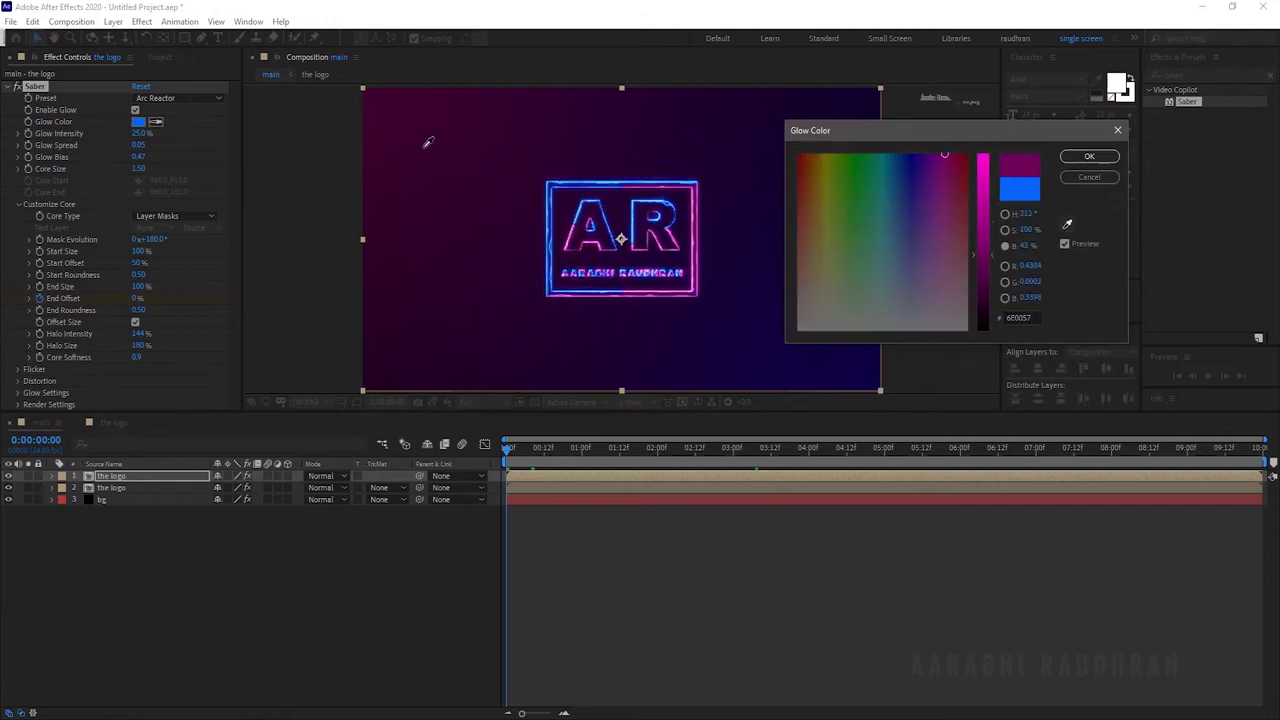
pyautogui.click(427, 142)
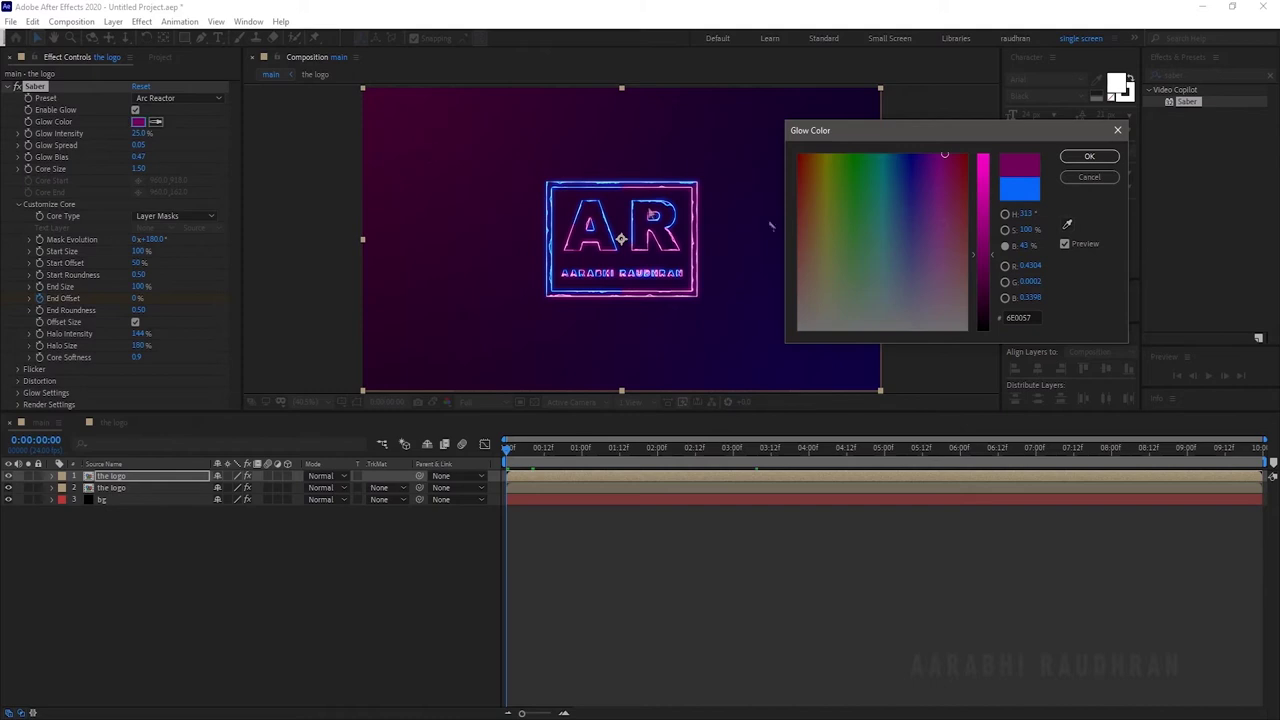
pyautogui.click(1088, 158)
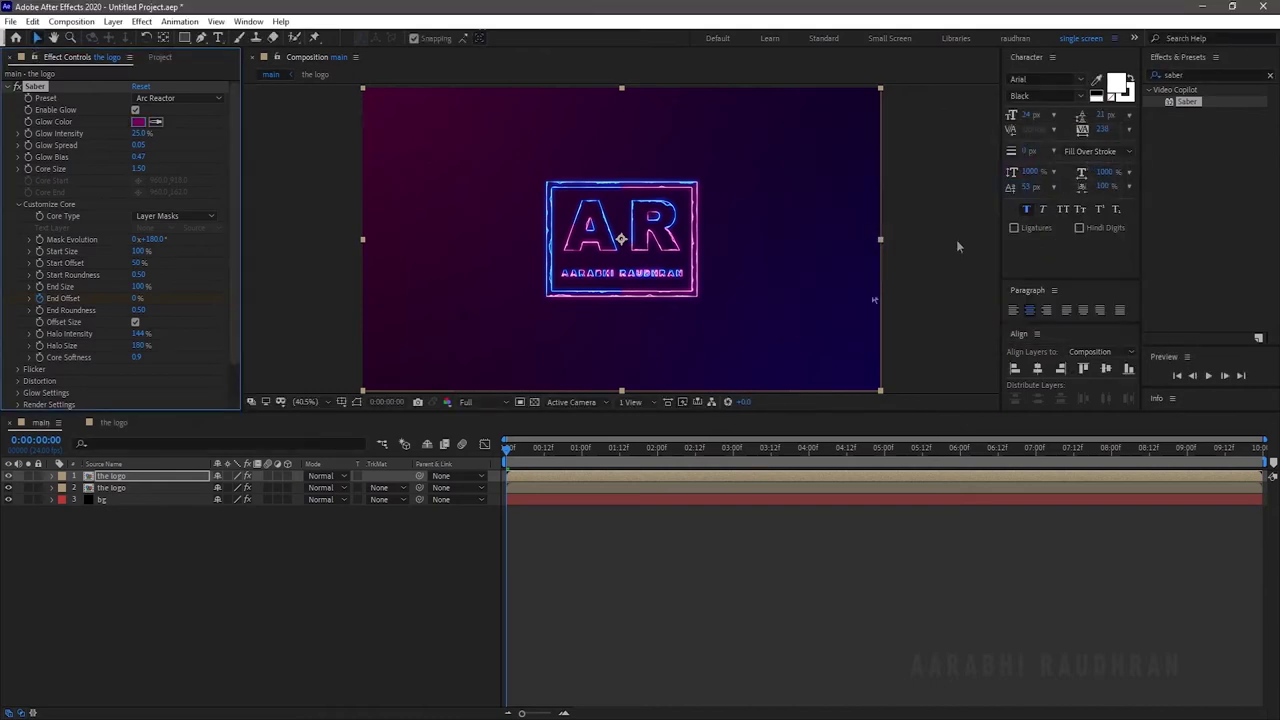
pyautogui.click(180, 488)
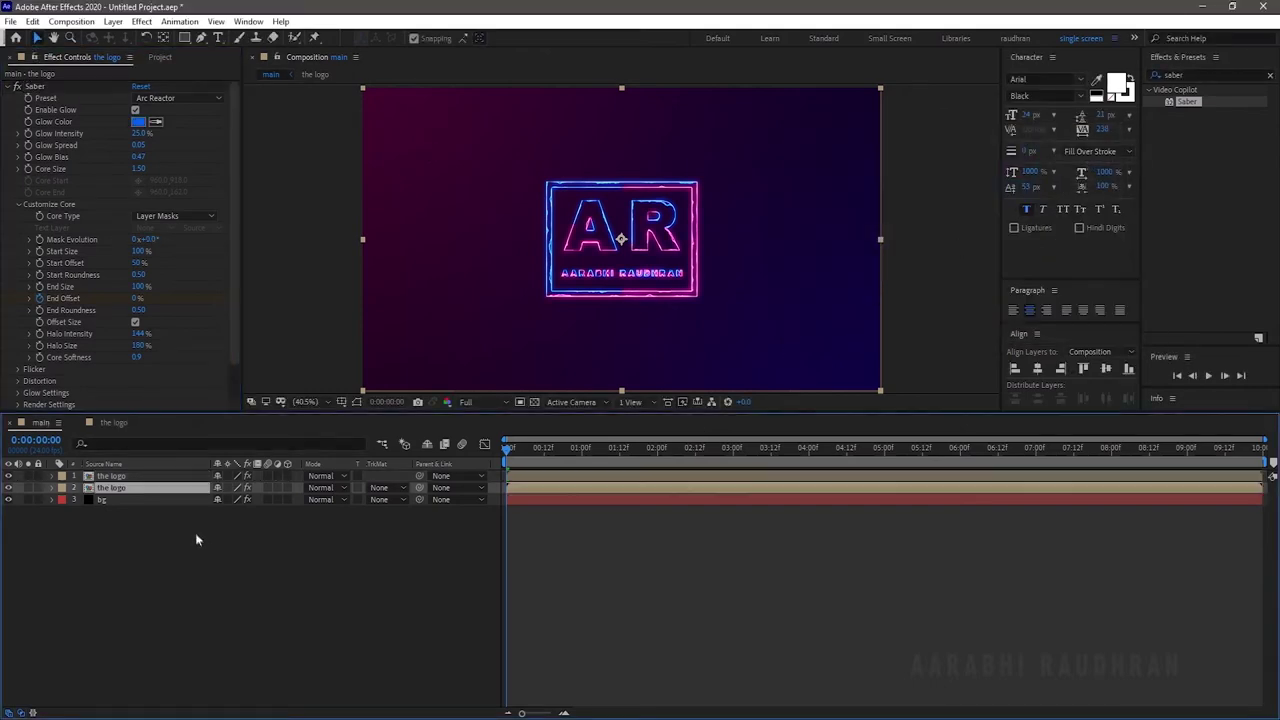
# Step: In the Graph Editor, ease the duplicate's End Offset keyframes so speed spikes early, then tapers
pyautogui.press('m')
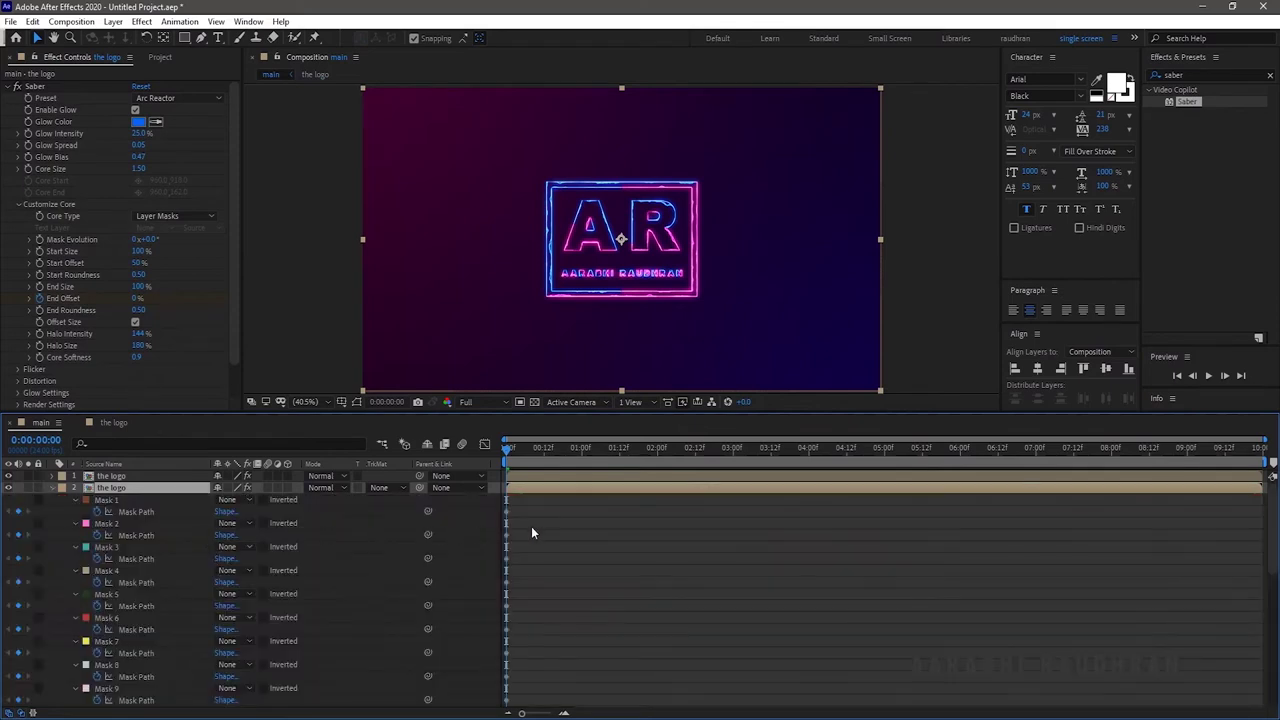
pyautogui.scroll(-6, 720, 609)
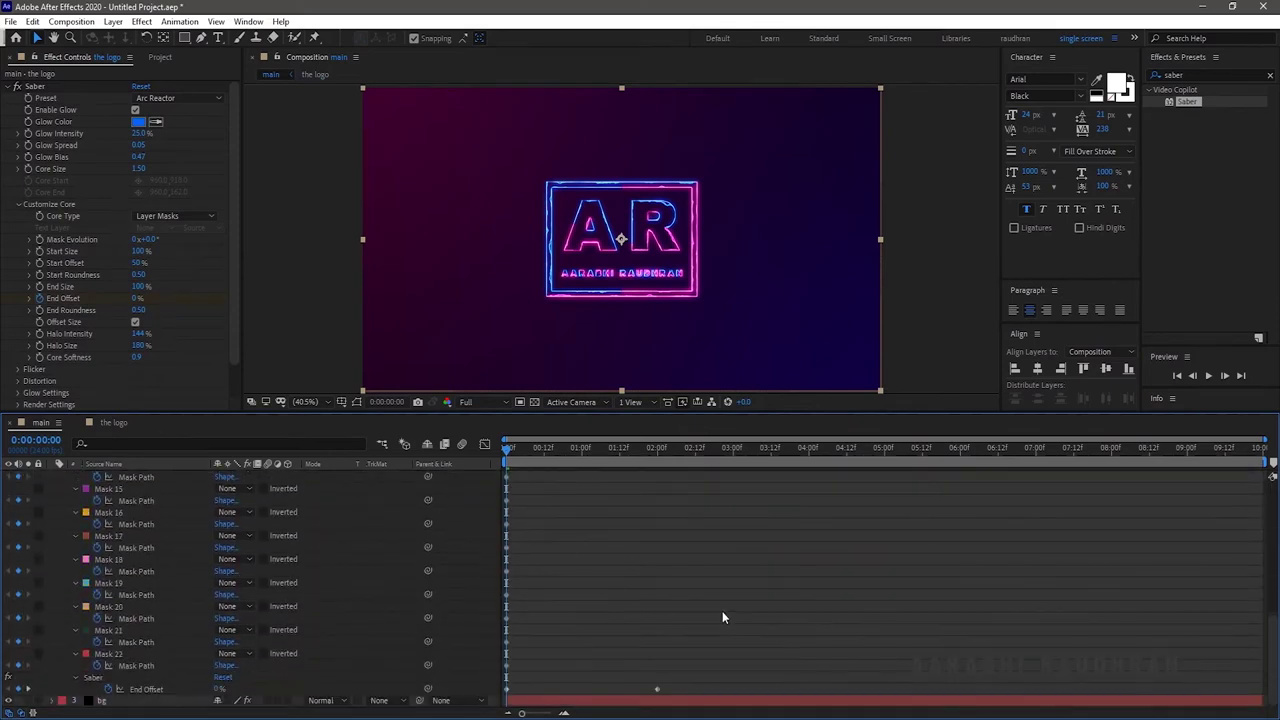
pyautogui.click(657, 689)
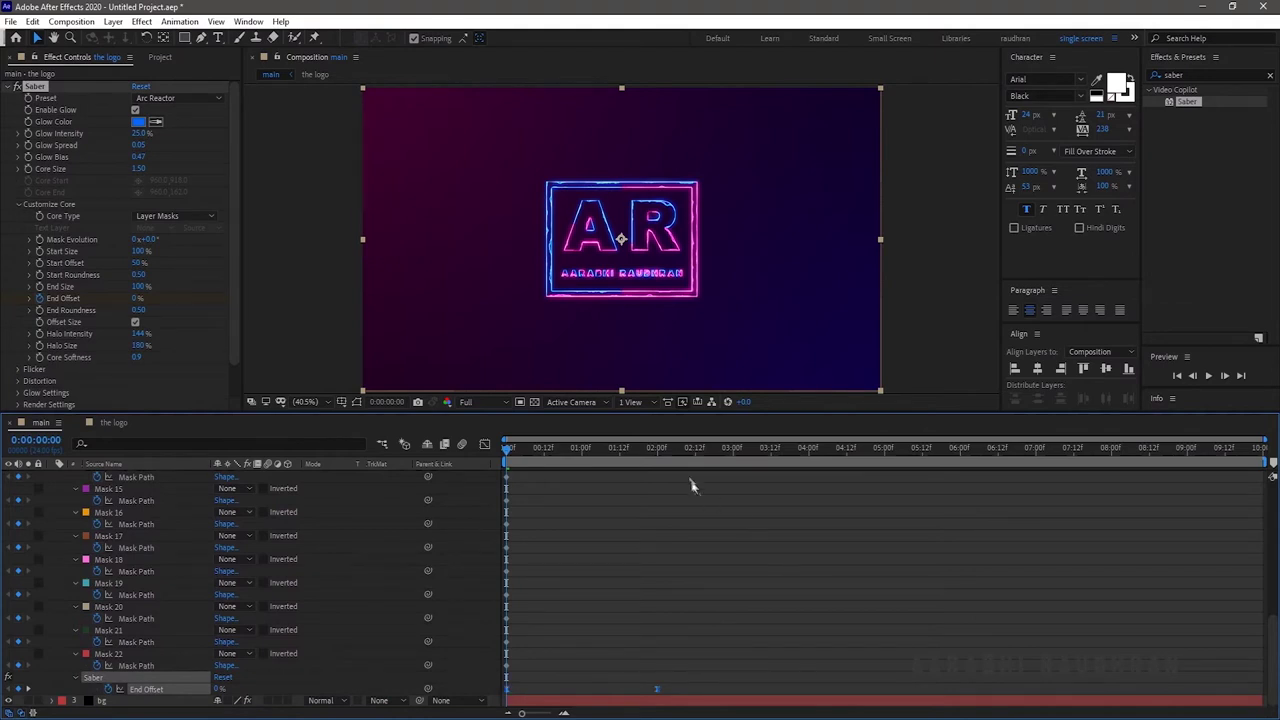
pyautogui.moveTo(688, 410); pyautogui.dragTo(690, 303)
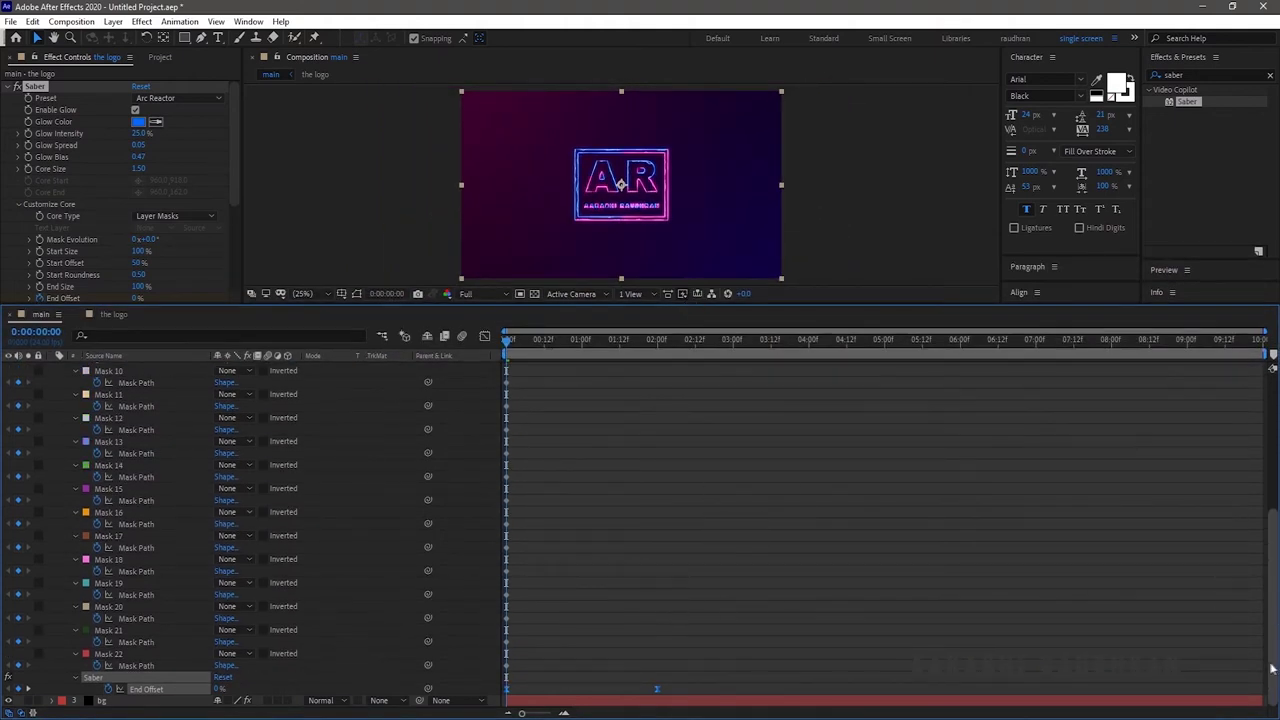
pyautogui.click(484, 336)
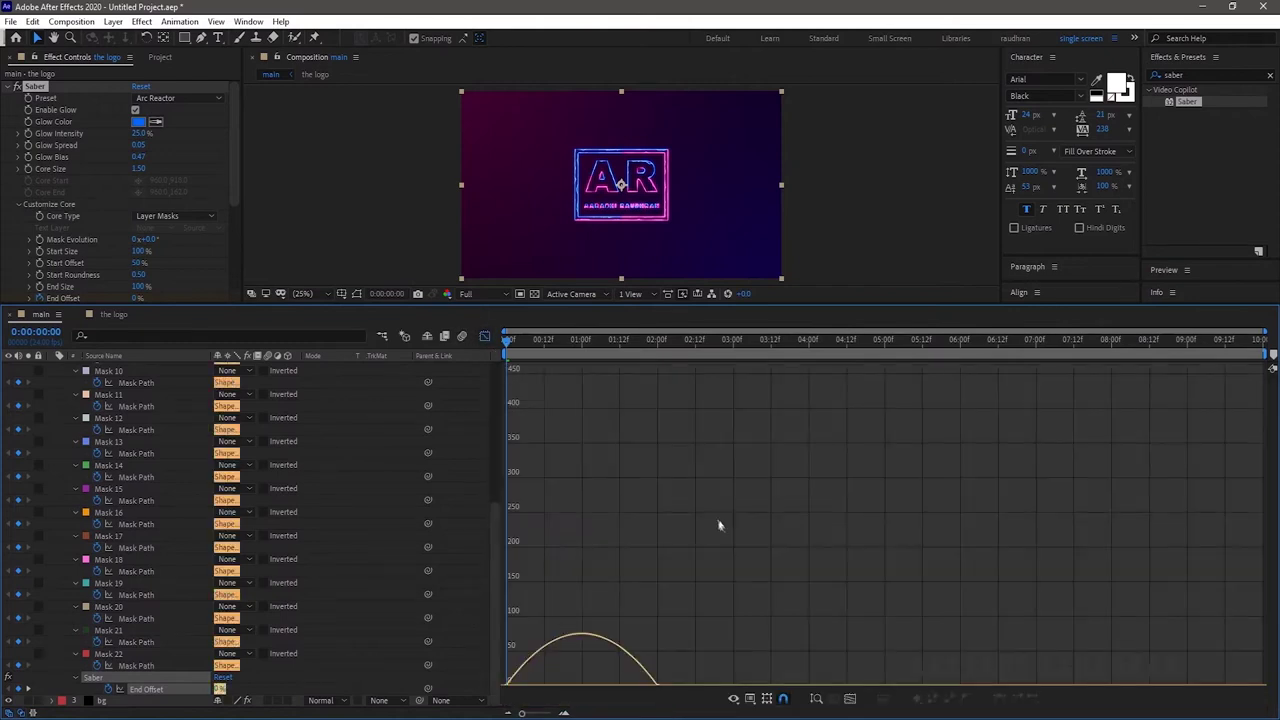
pyautogui.moveTo(729, 540); pyautogui.dragTo(640, 686)
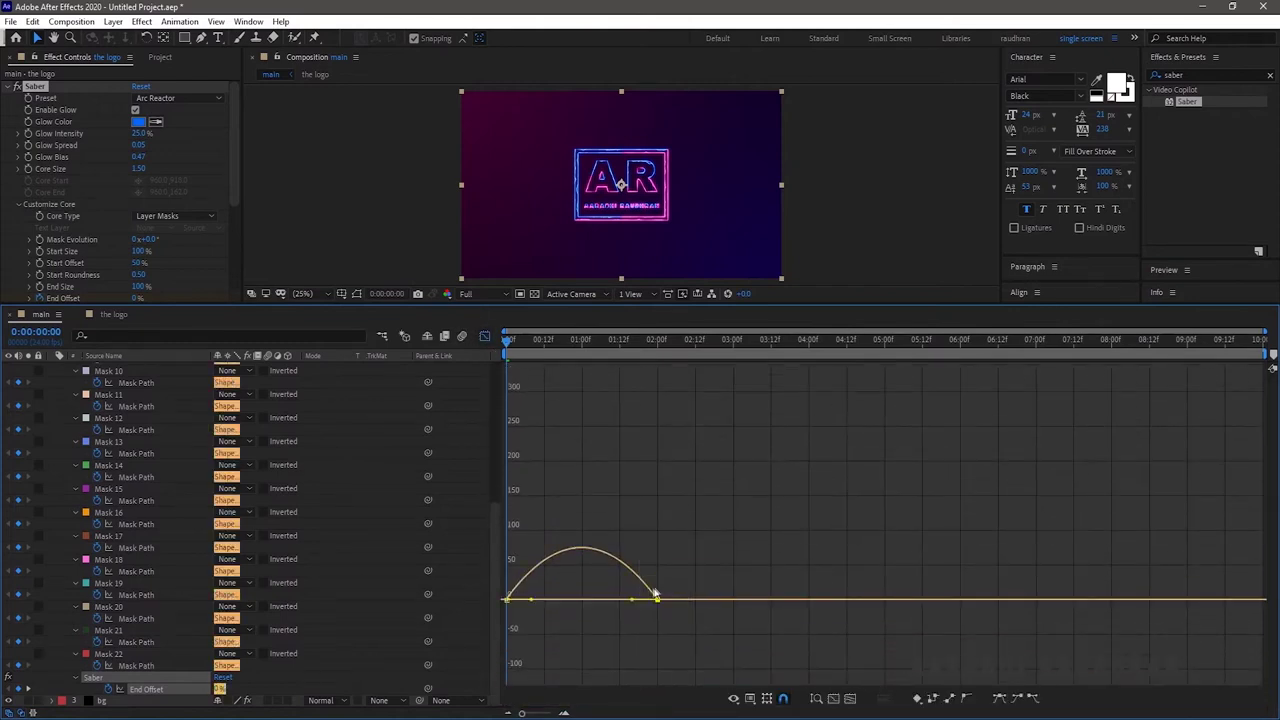
pyautogui.moveTo(632, 600); pyautogui.dragTo(580, 599)
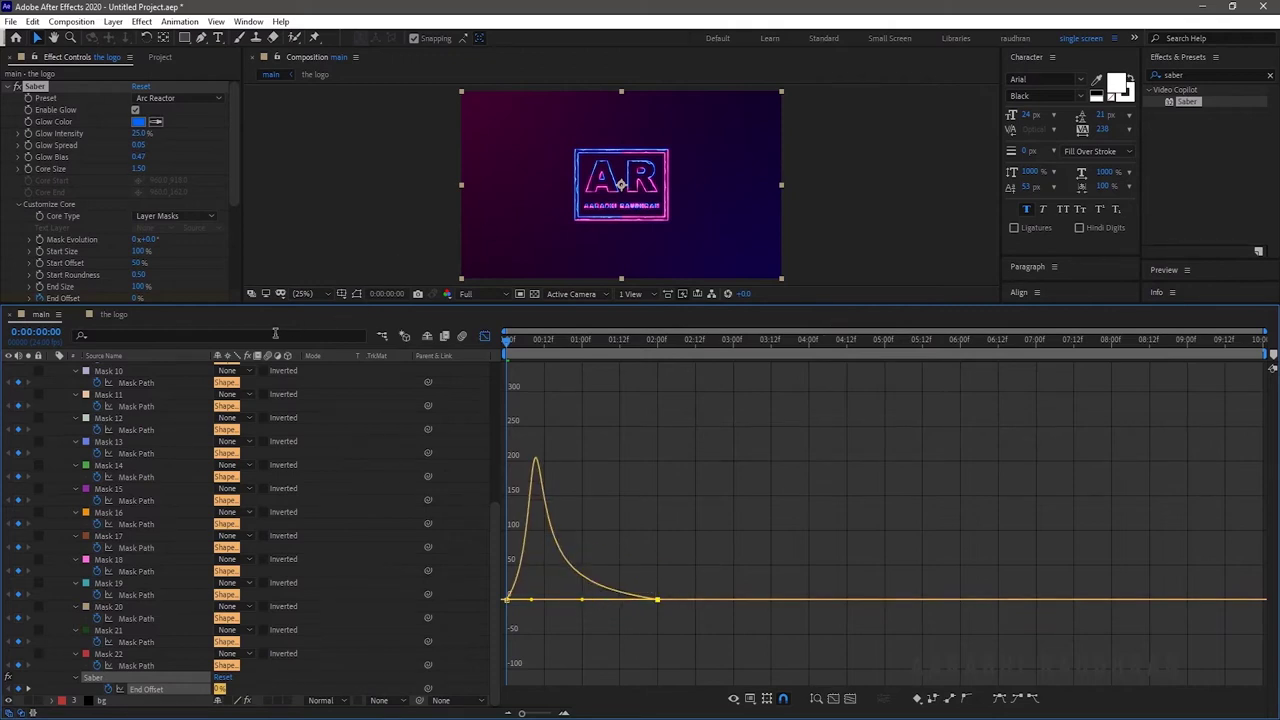
pyautogui.click(484, 336)
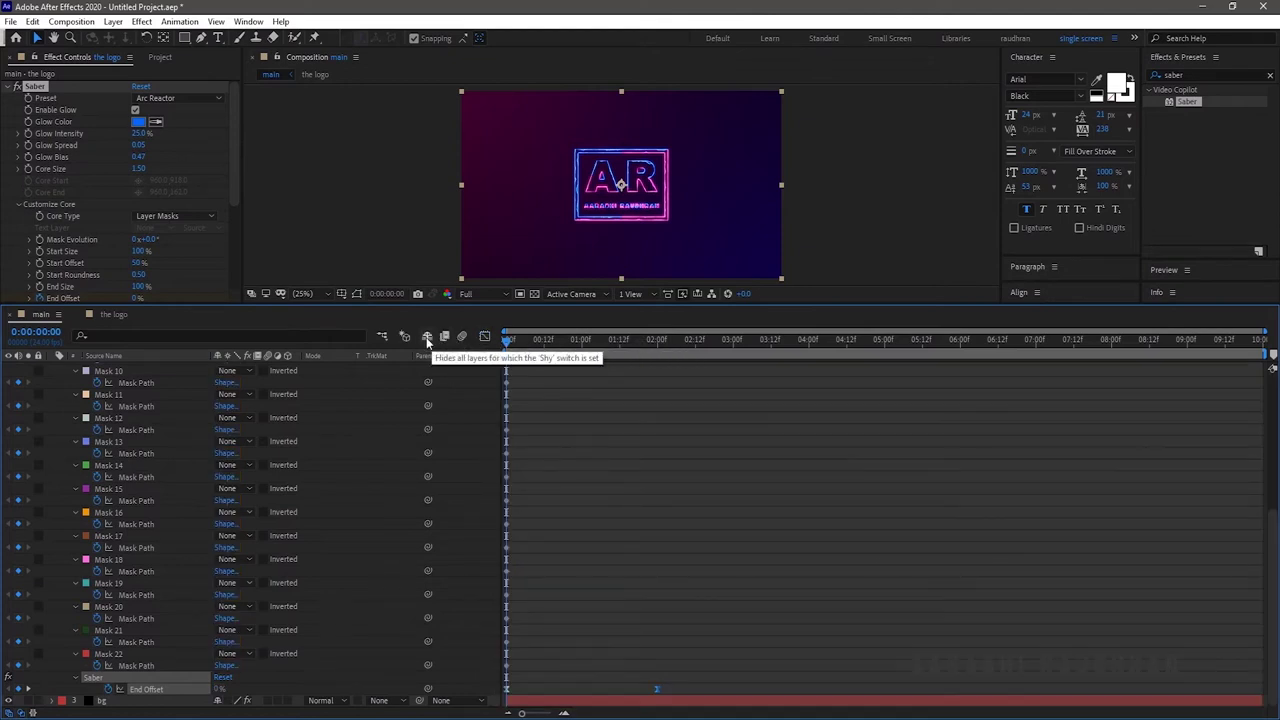
# Step: Reveal the top pink logo layer's keyframes and select its Saber End Offset keyframe
pyautogui.moveTo(1270, 540); pyautogui.dragTo(1266, 343)
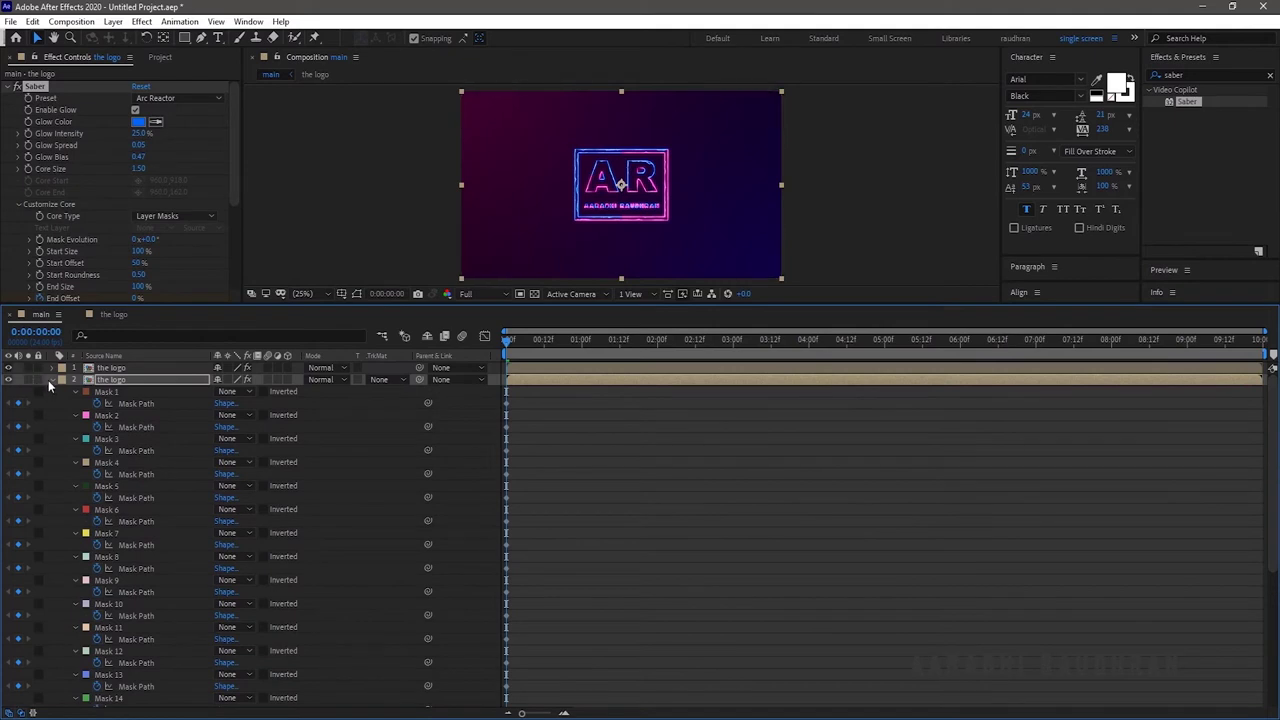
pyautogui.click(50, 380)
pyautogui.click(118, 368)
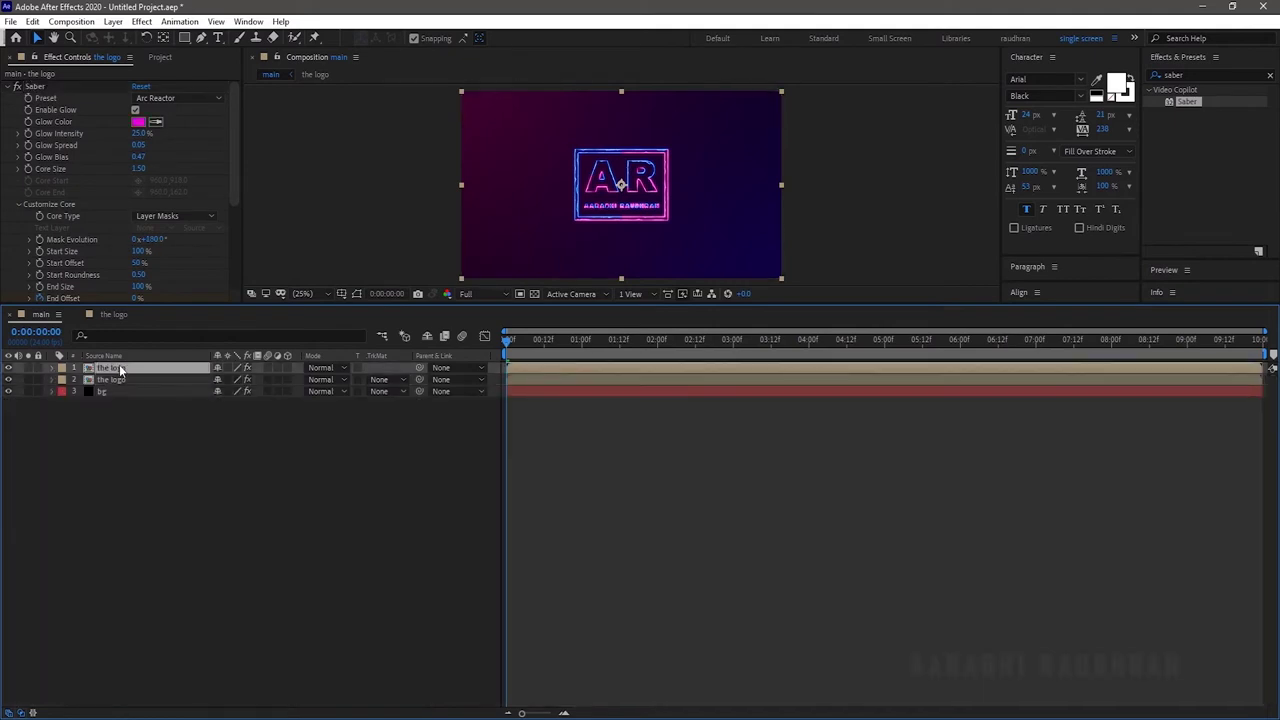
pyautogui.press('m')
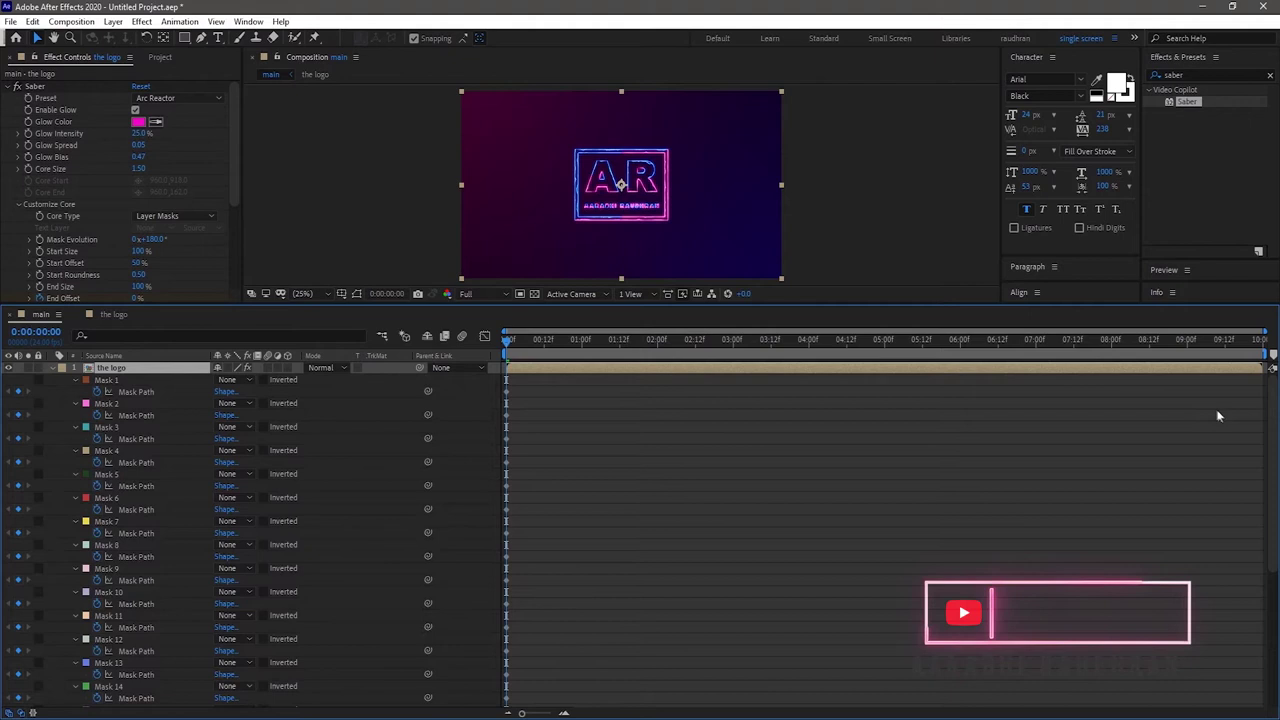
pyautogui.scroll(-5, 1273, 449)
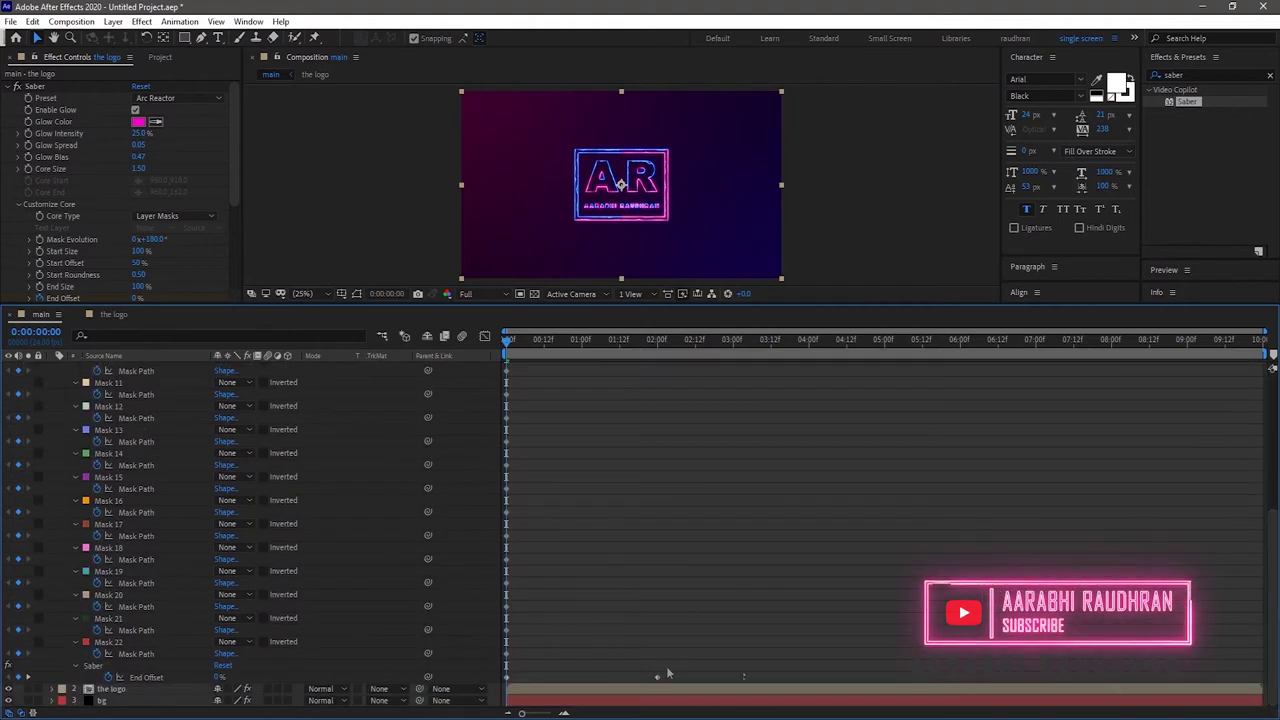
pyautogui.moveTo(692, 650); pyautogui.dragTo(507, 685)
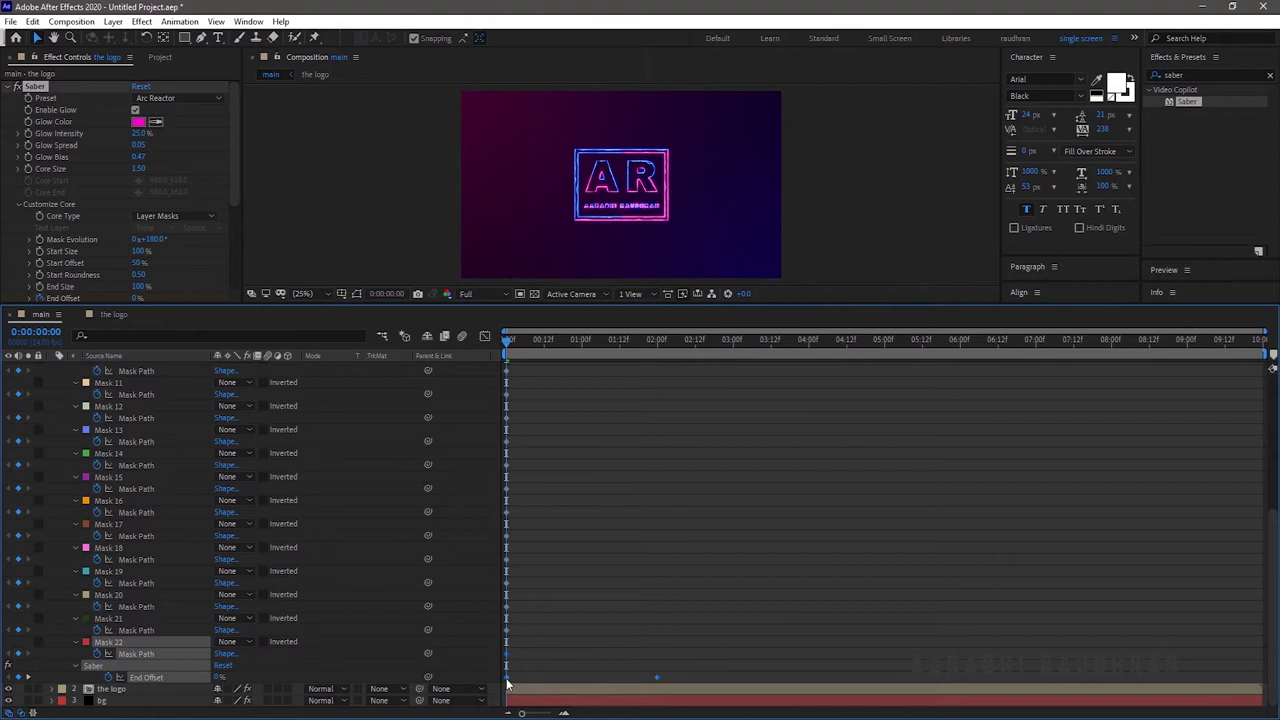
pyautogui.click(660, 683)
pyautogui.click(656, 677)
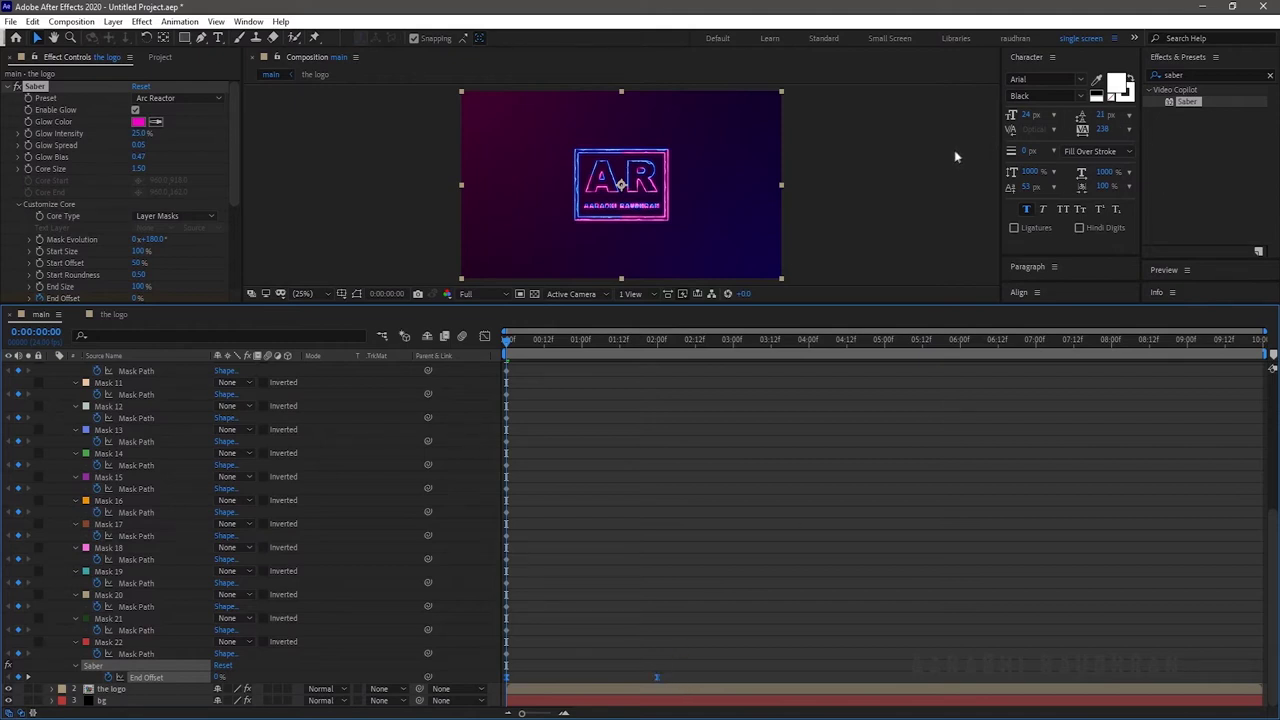
# Step: In the Graph Editor, drag the bezier handle to ease End Offset into the 02:00f keyframe
pyautogui.click(484, 336)
pyautogui.moveTo(714, 561); pyautogui.dragTo(628, 648)
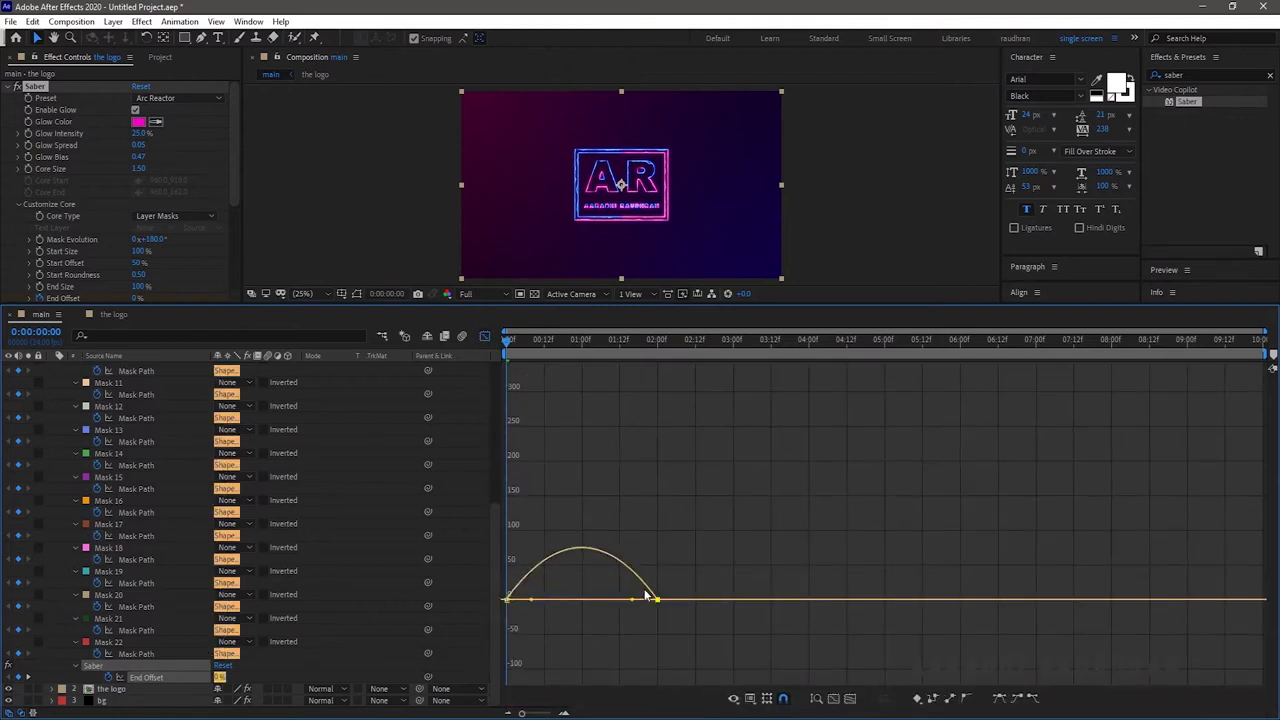
pyautogui.moveTo(631, 599); pyautogui.dragTo(587, 599)
pyautogui.click(484, 336)
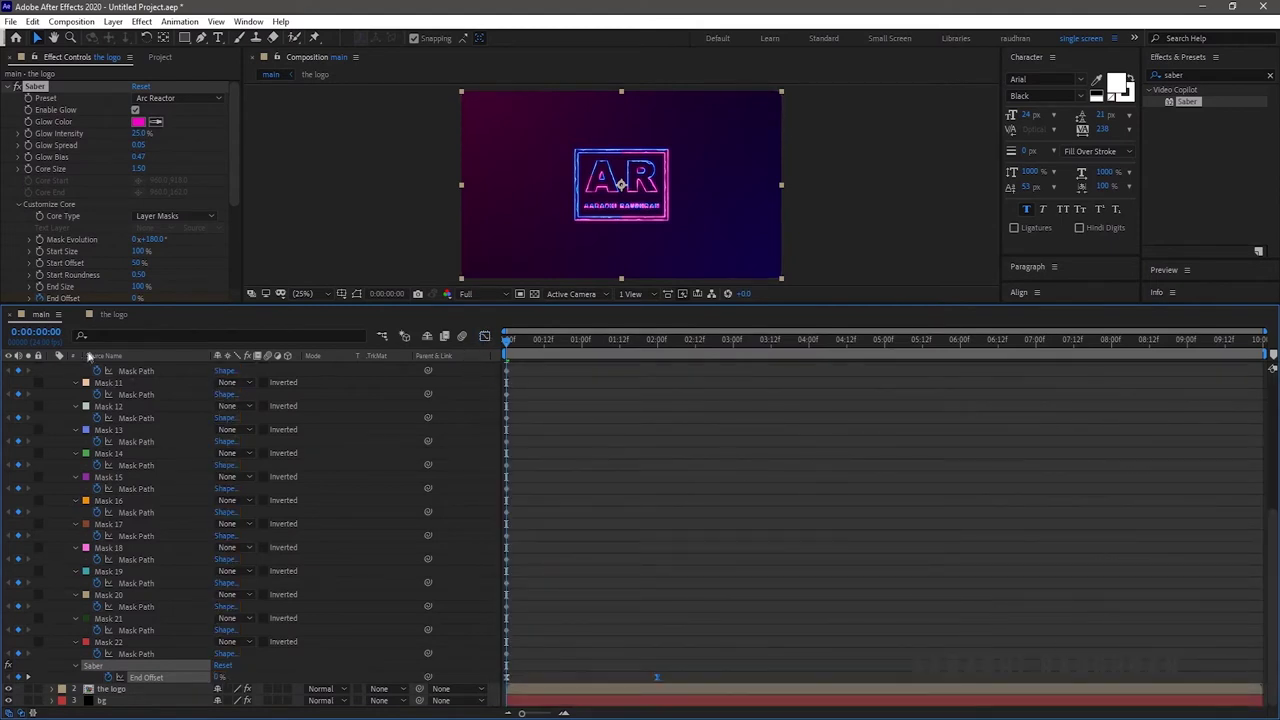
# Step: Enlarge the composition viewer, collapse layer properties with U, and preview the two-tone neon draw-on
pyautogui.moveTo(644, 303); pyautogui.dragTo(630, 390)
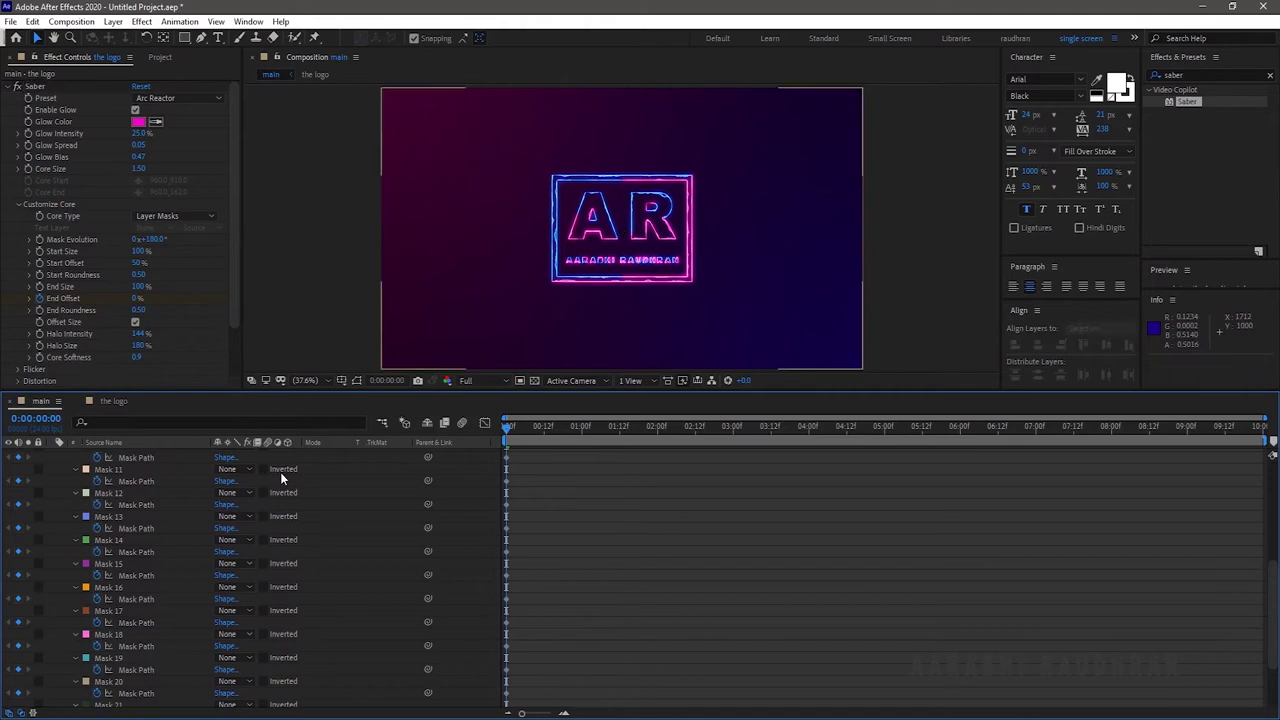
pyautogui.press('u')
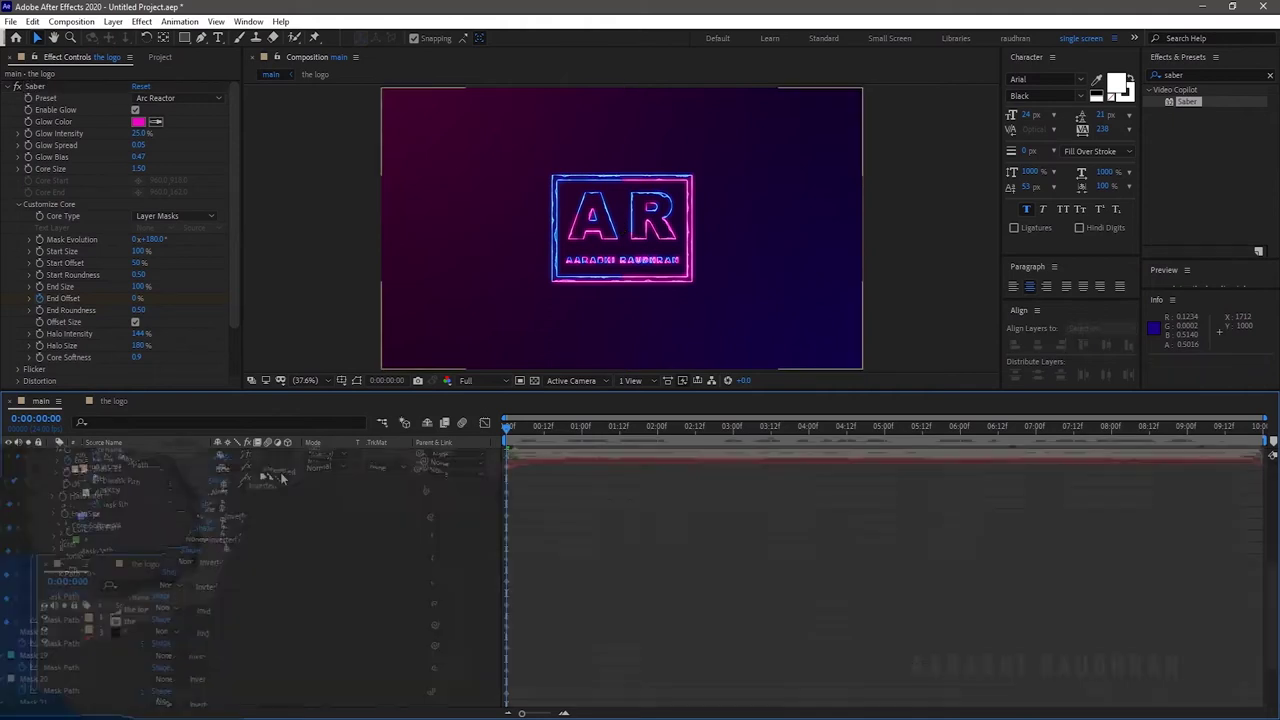
pyautogui.press('space')
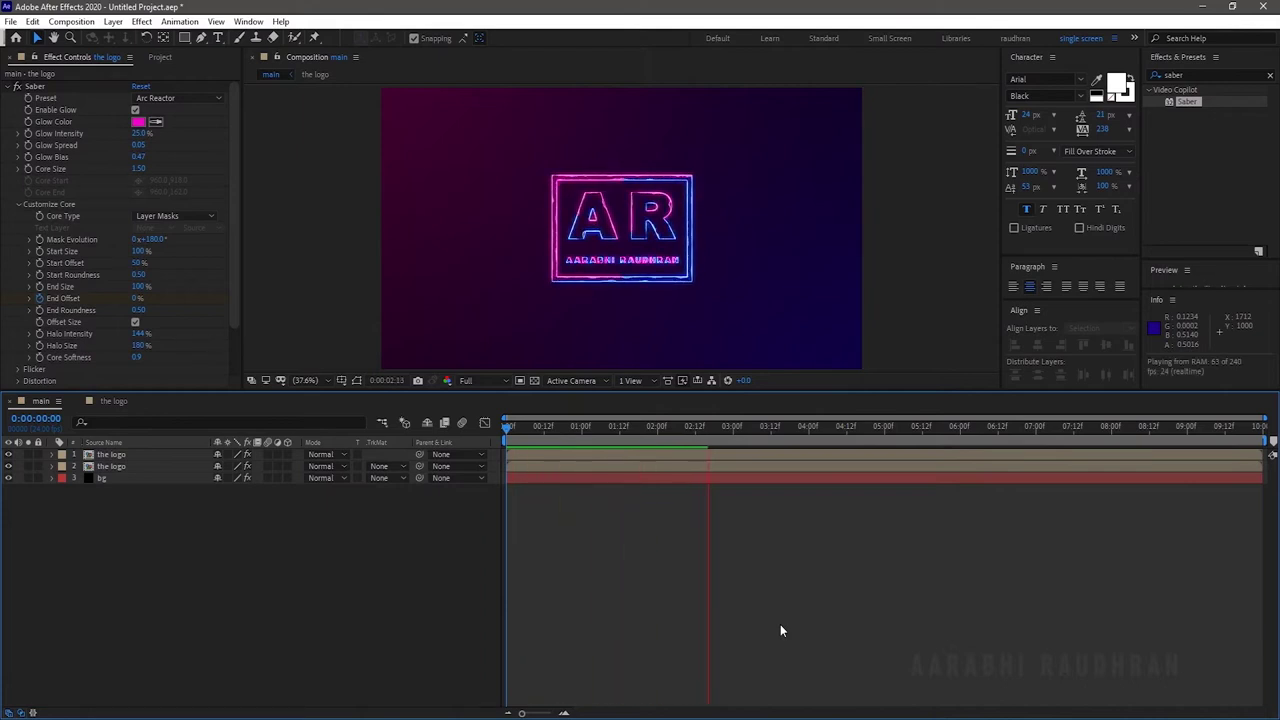
pyautogui.rightClick(337, 503)
# Step: Add a new black solid named 'particles' at the top of the main composition
pyautogui.moveTo(440, 566)
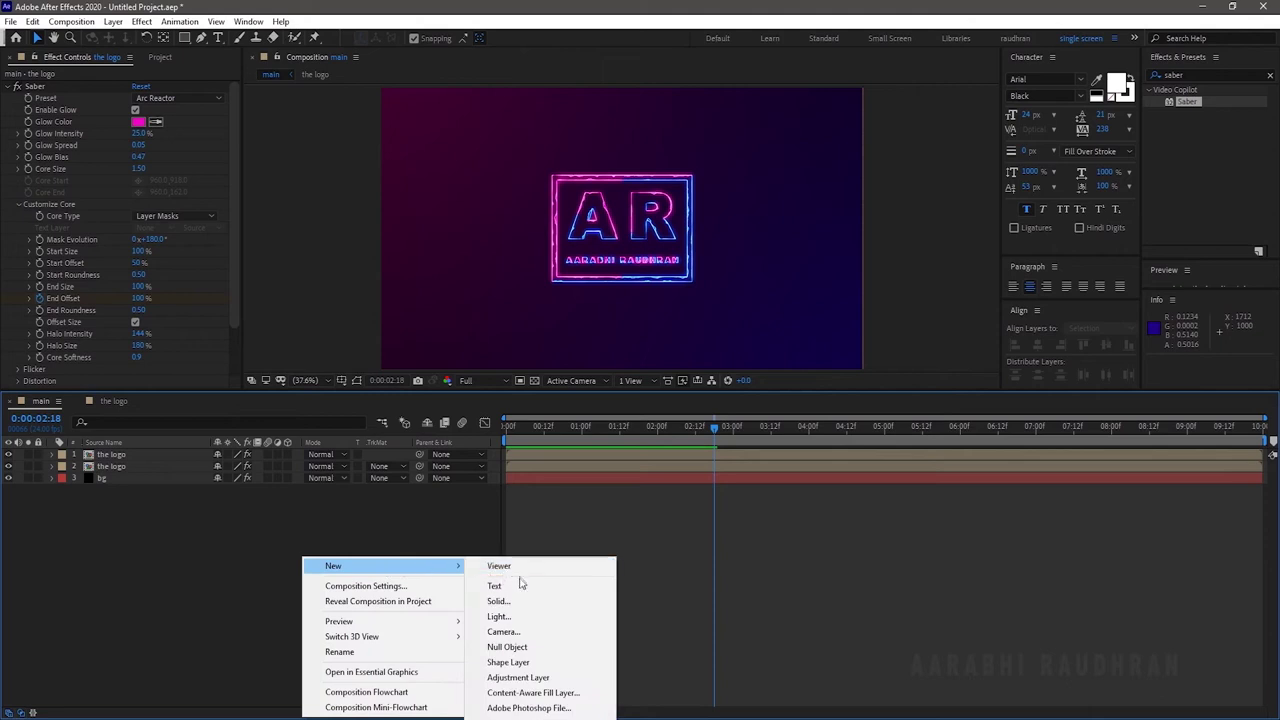
pyautogui.click(522, 601)
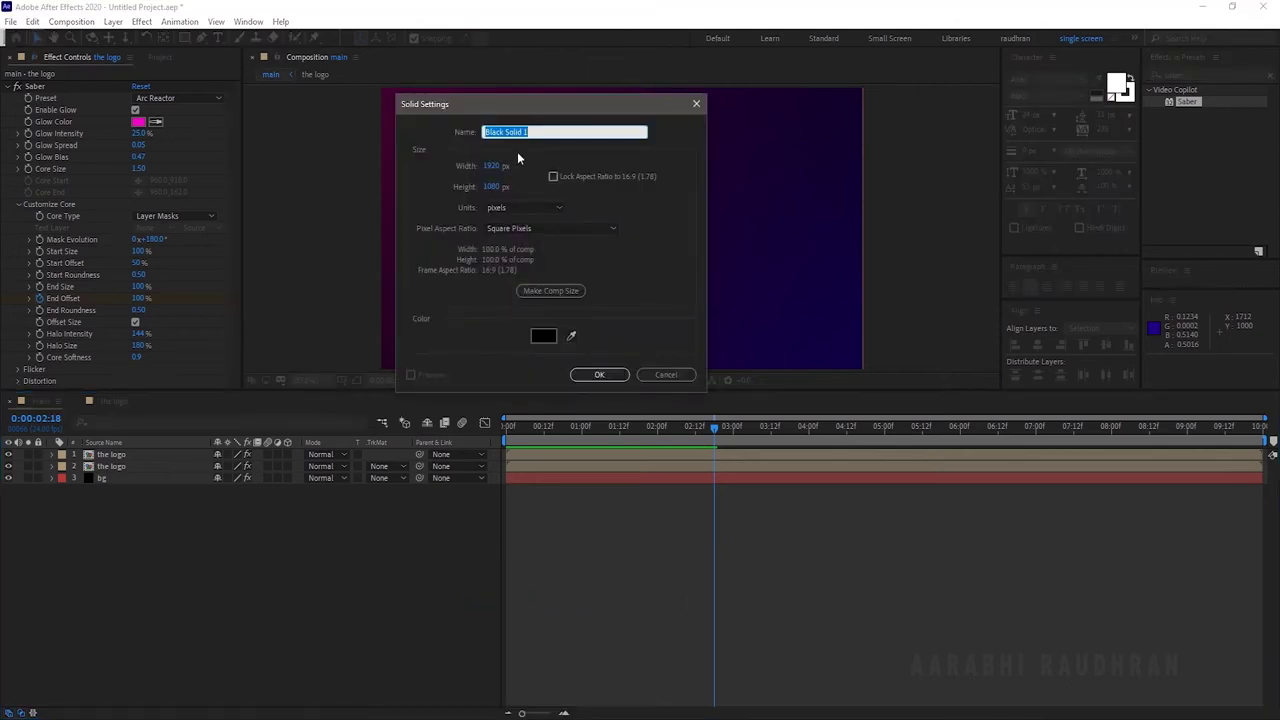
pyautogui.write('particles')
pyautogui.press('Return')
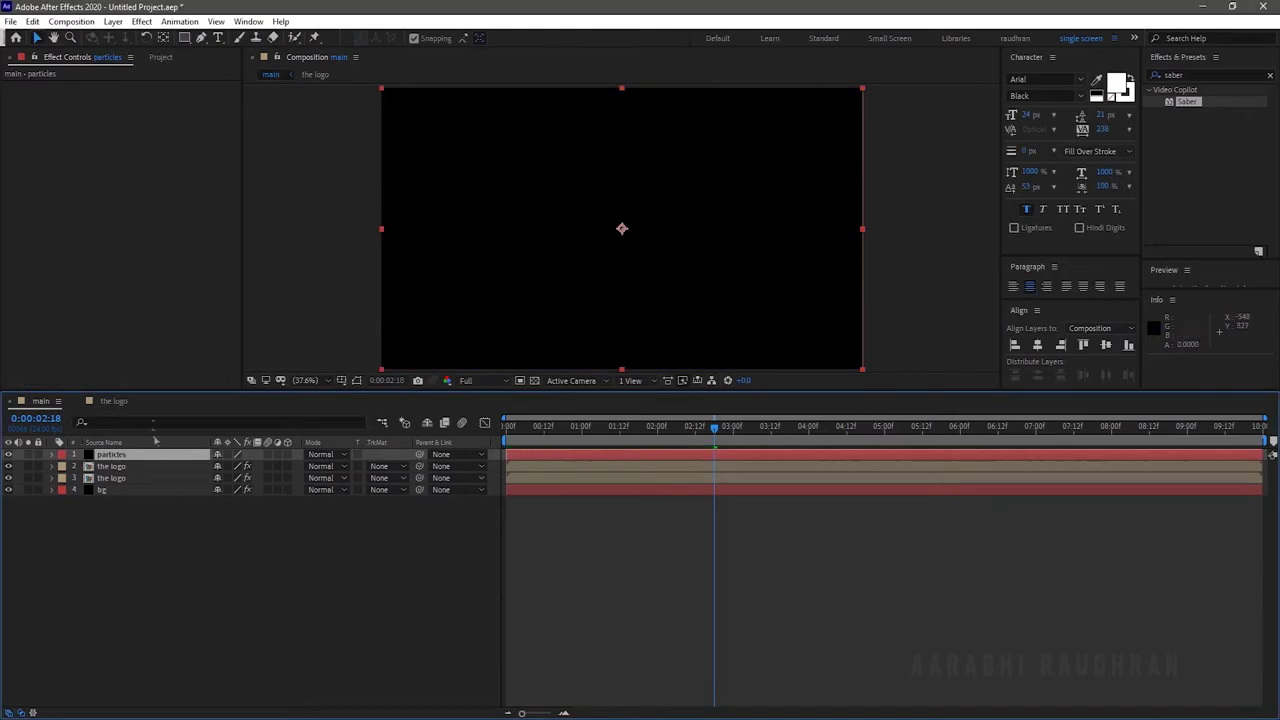
# Step: Move the particles solid below the logo layers and apply CC Particle Systems II, found by searching 'cc par'
pyautogui.moveTo(138, 455); pyautogui.dragTo(140, 481)
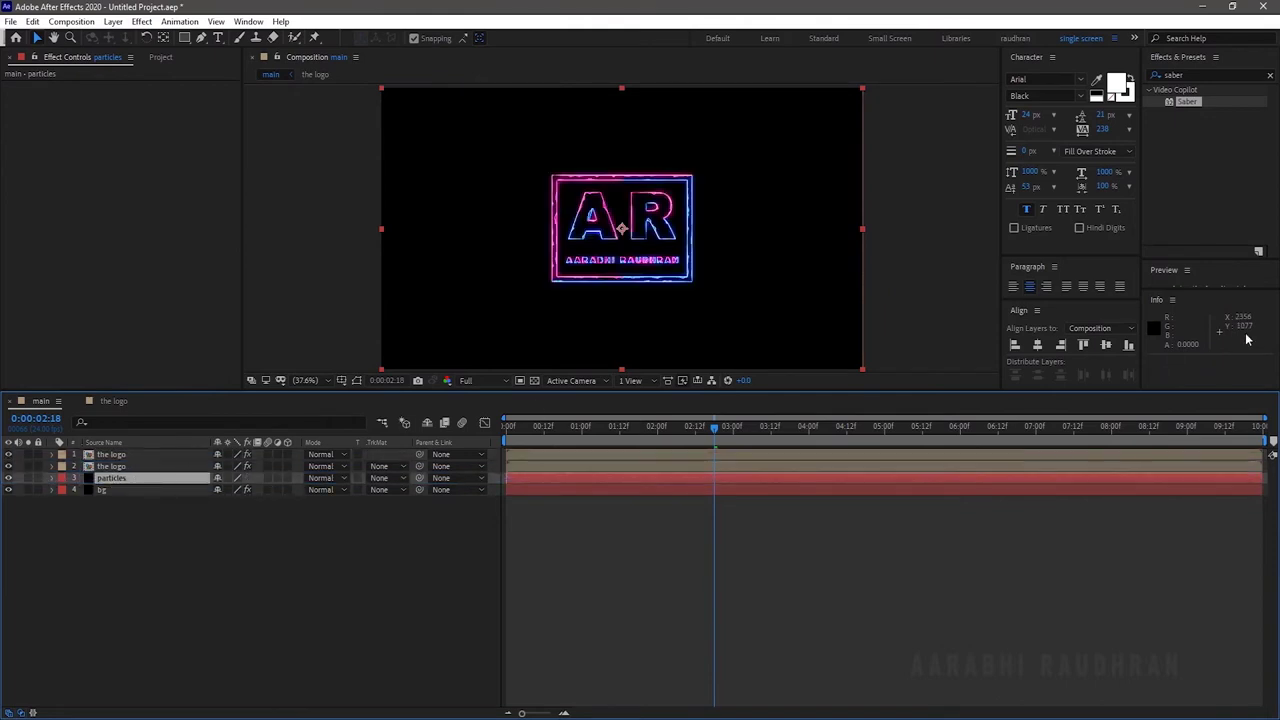
pyautogui.click(1242, 75)
pyautogui.write('cc part')
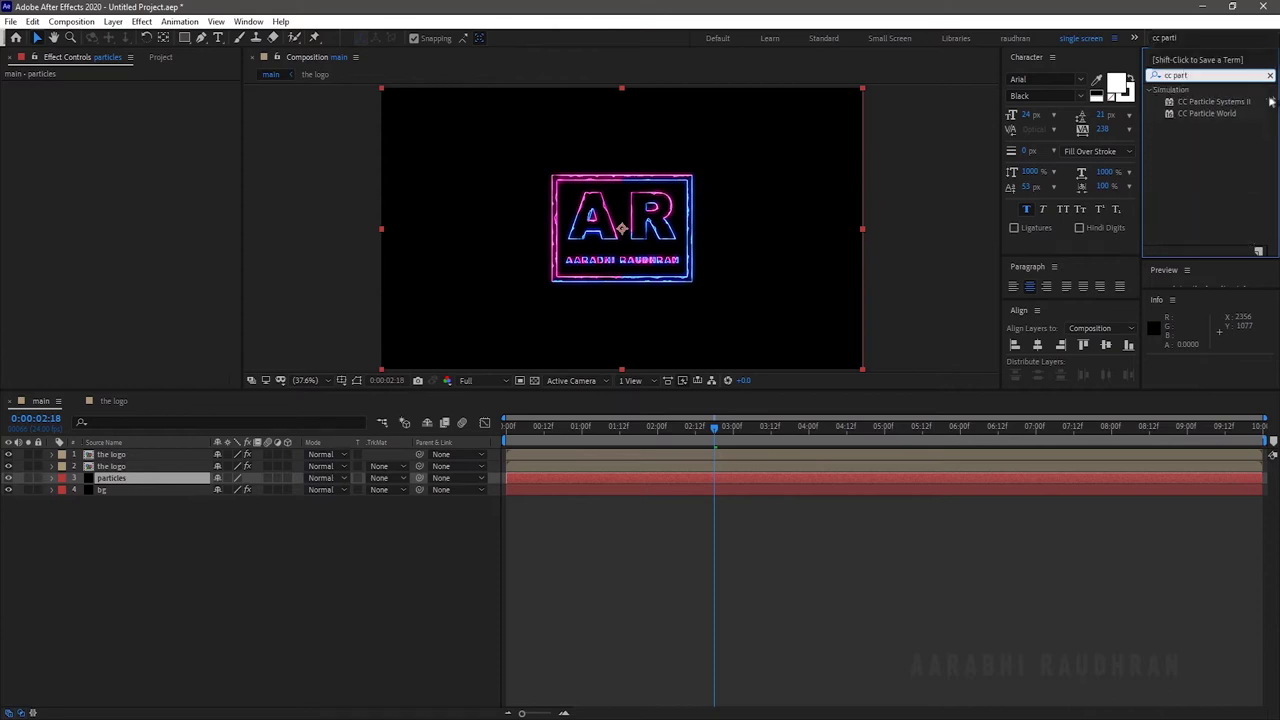
pyautogui.moveTo(1234, 104); pyautogui.dragTo(167, 483)
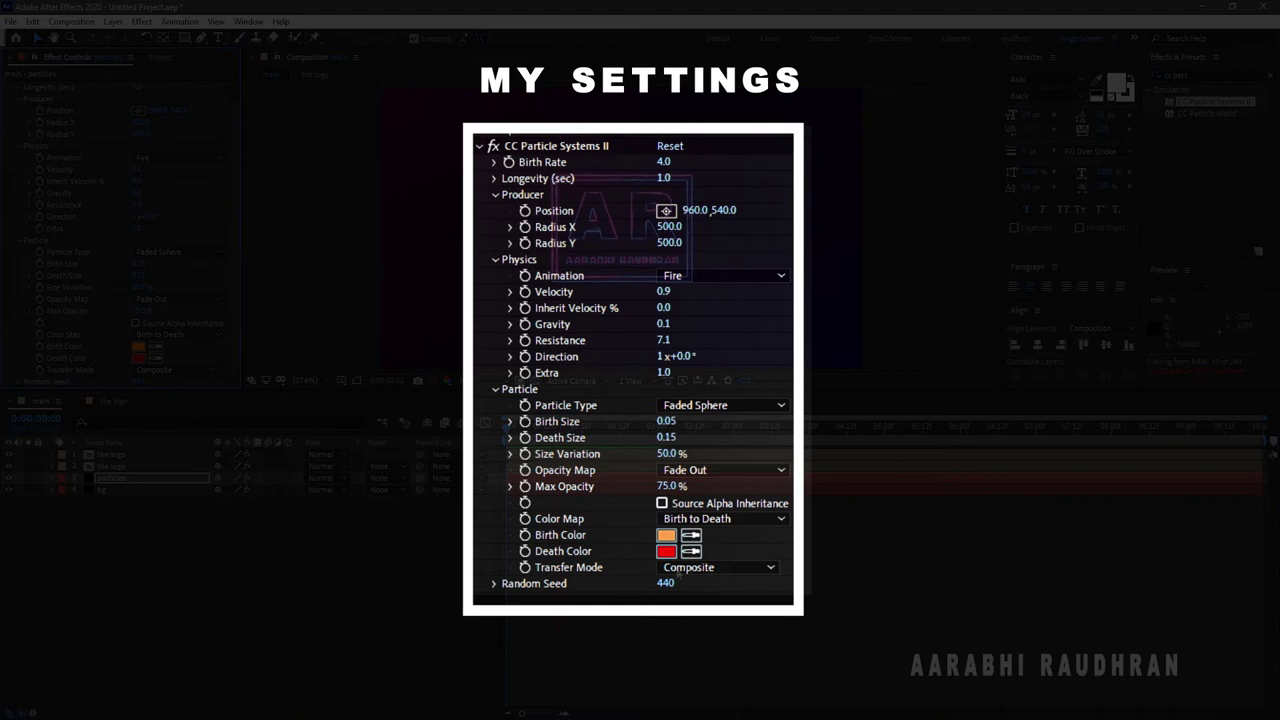
# Step: Scroll through the CC Particle Systems II settings in Effect Controls
pyautogui.scroll(1, 120, 220)
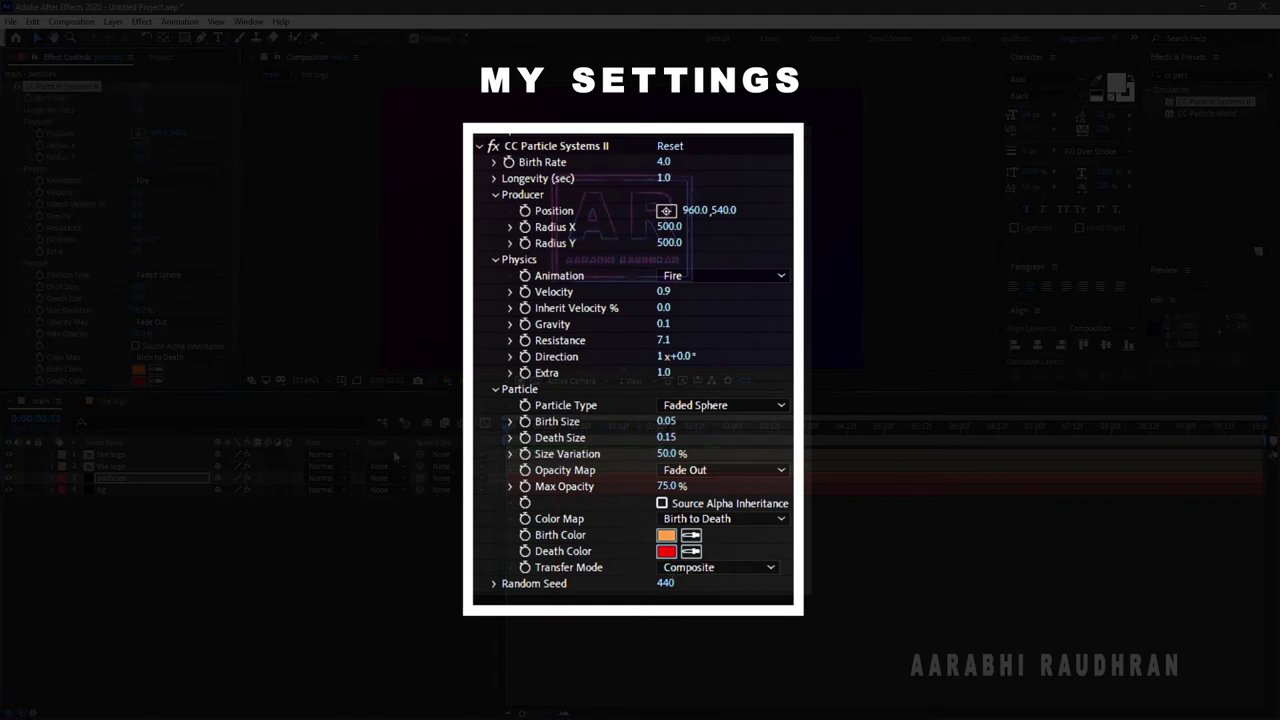
pyautogui.scroll(-1, 147, 193)
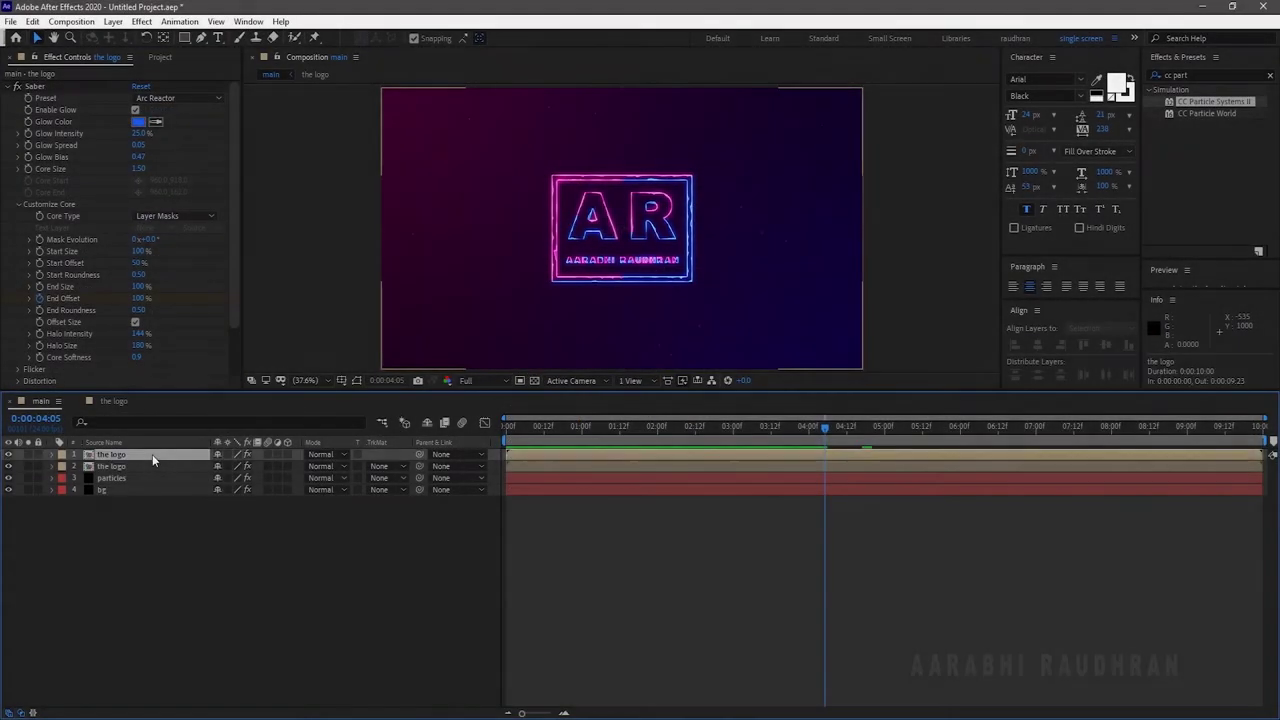
# Step: Duplicate the top logo layer and delete Saber from the new copy, leaving a plain white logo
pyautogui.click(152, 454)
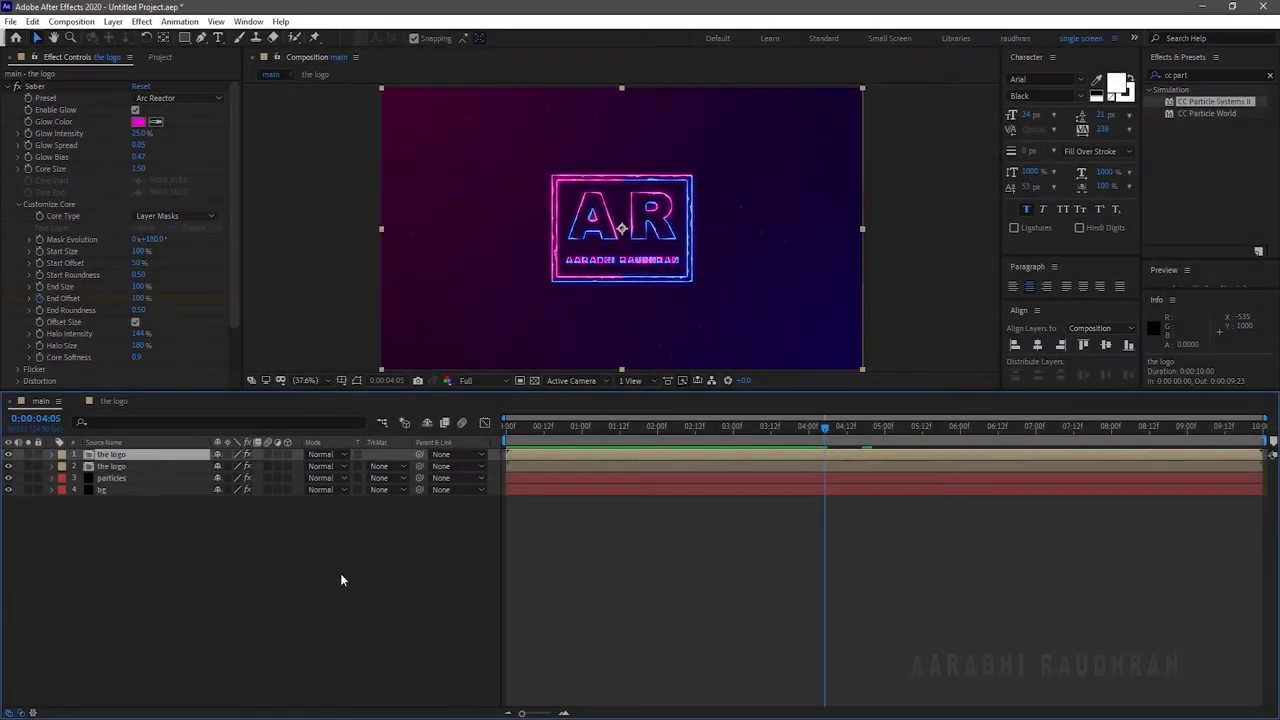
pyautogui.hotkey('ctrl', 'd')
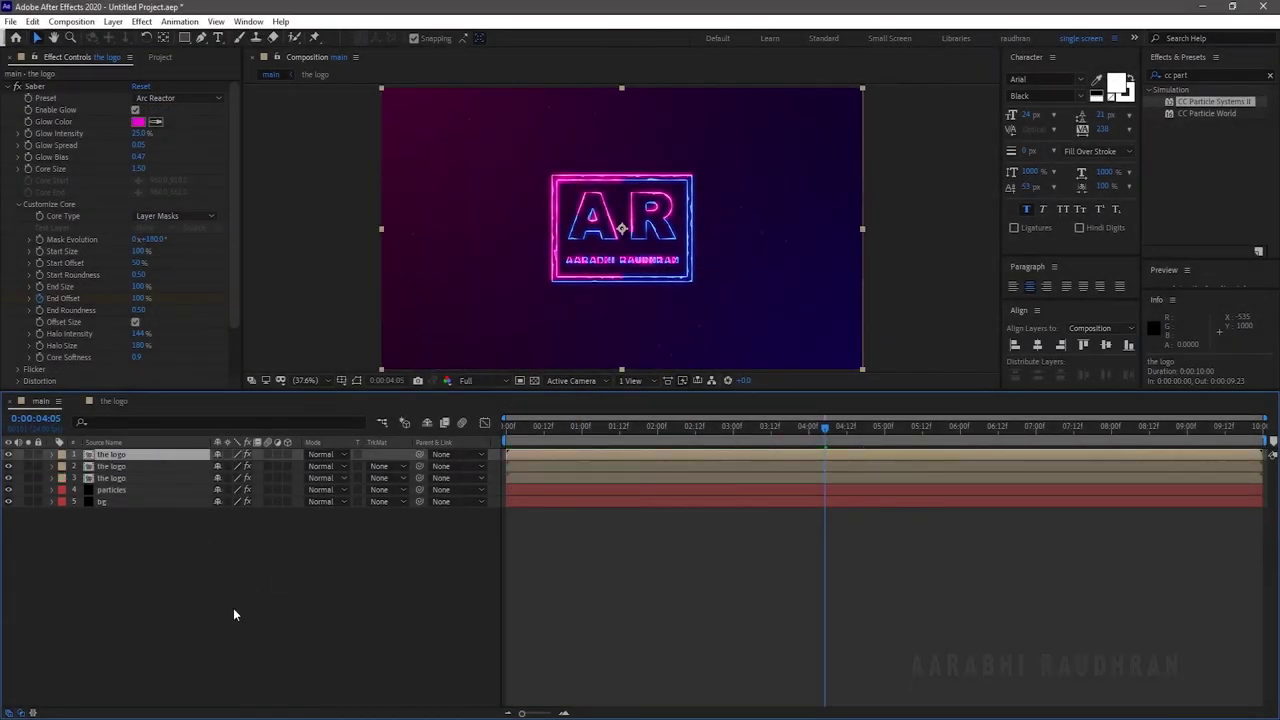
pyautogui.click(233, 614)
pyautogui.click(142, 455)
pyautogui.click(38, 87)
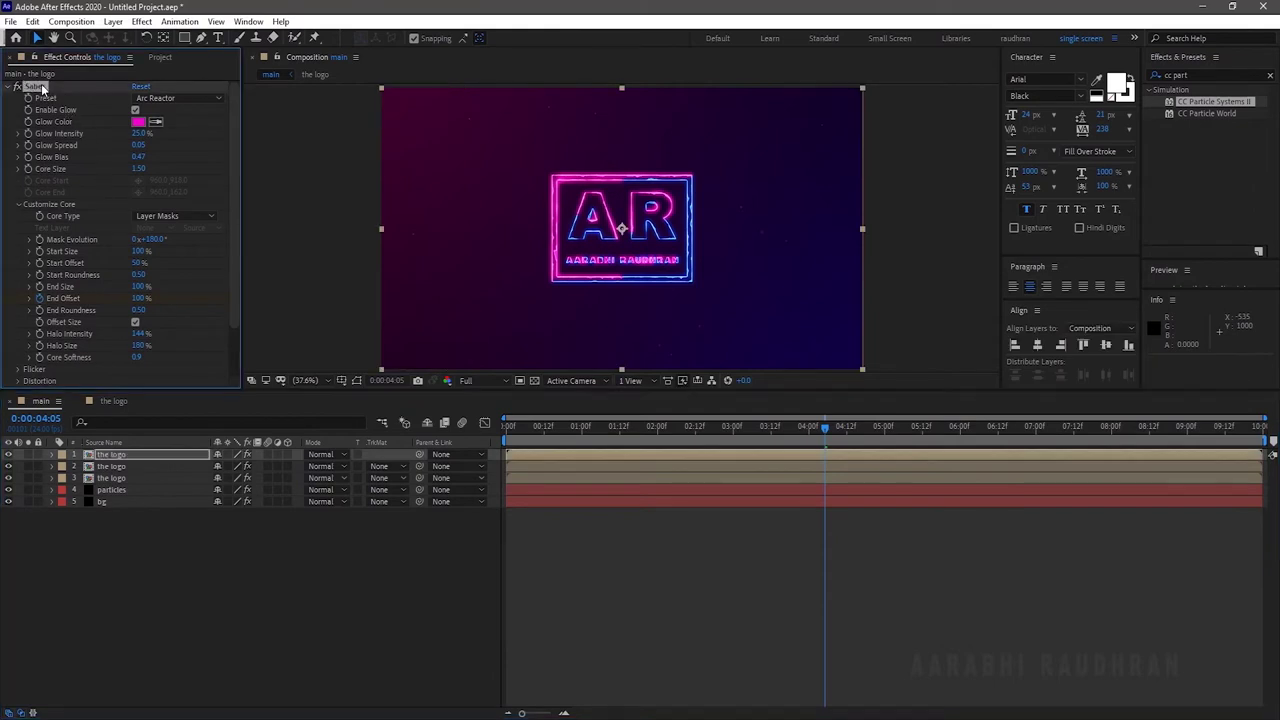
pyautogui.press('Delete')
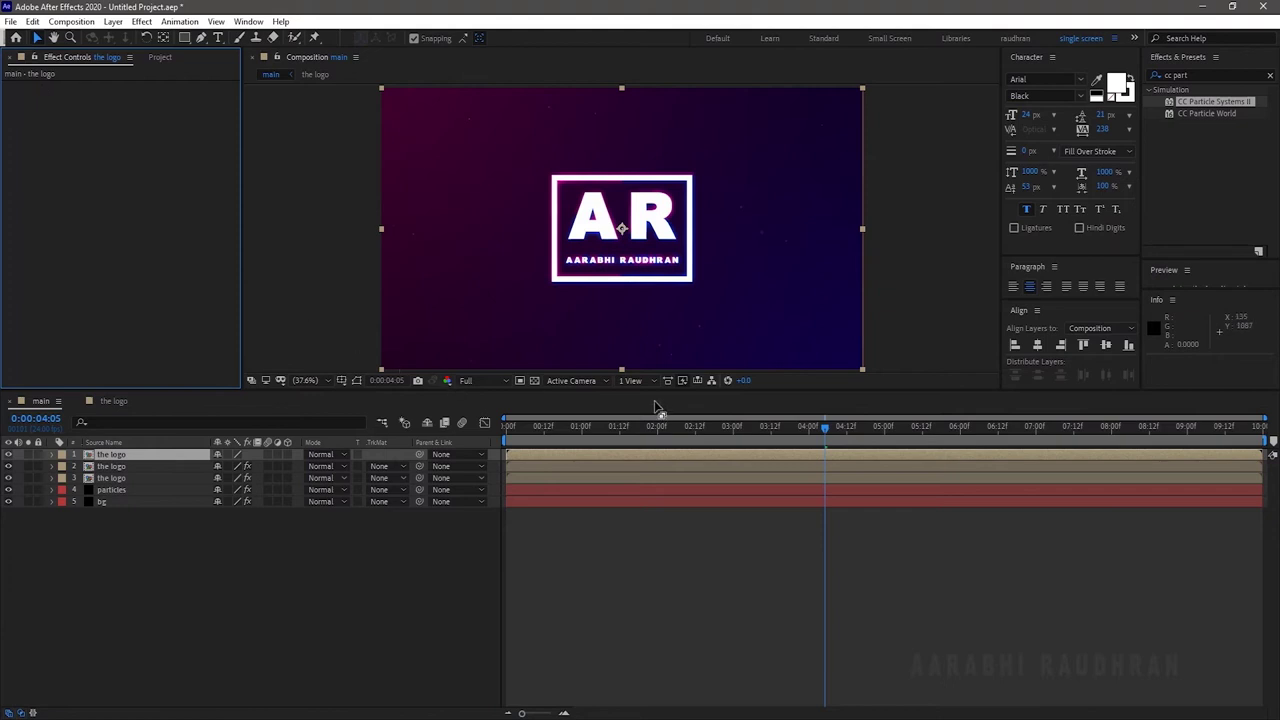
# Step: Search 'vene' and apply Venetian Blinds to the top white logo layer
pyautogui.doubleClick(1185, 75)
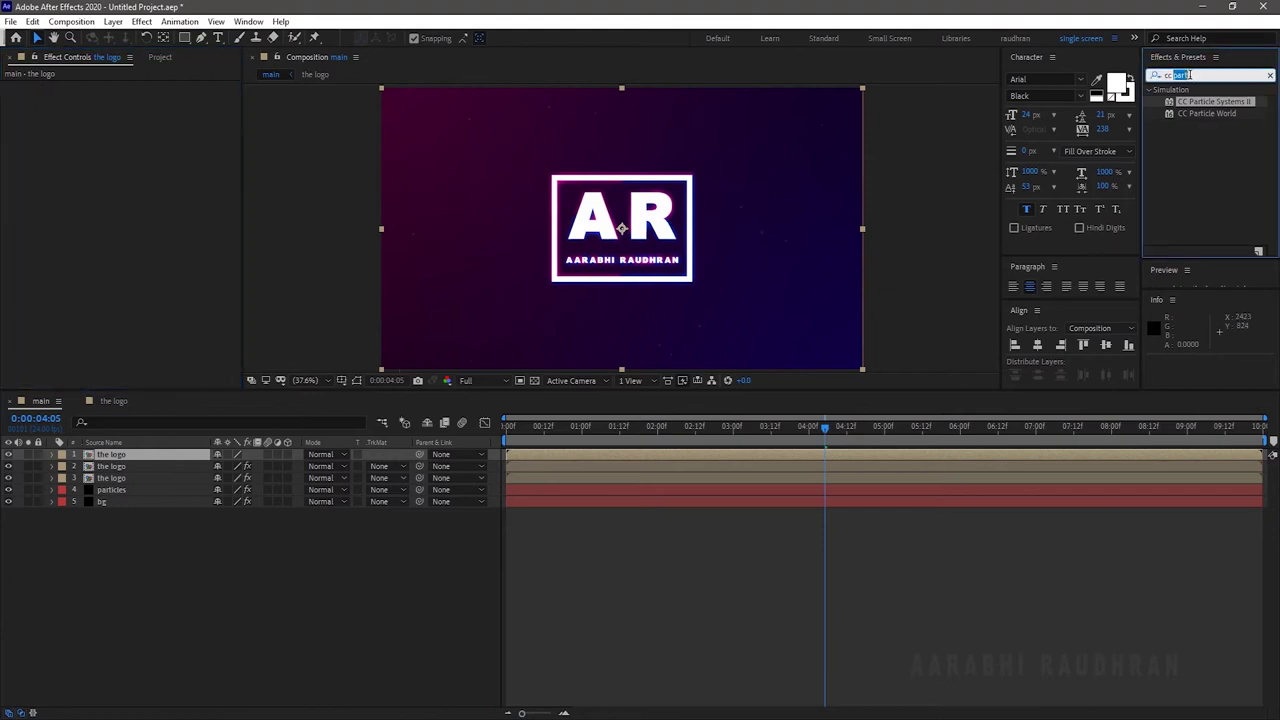
pyautogui.moveTo(1190, 75); pyautogui.dragTo(1154, 75)
pyautogui.write('vene')
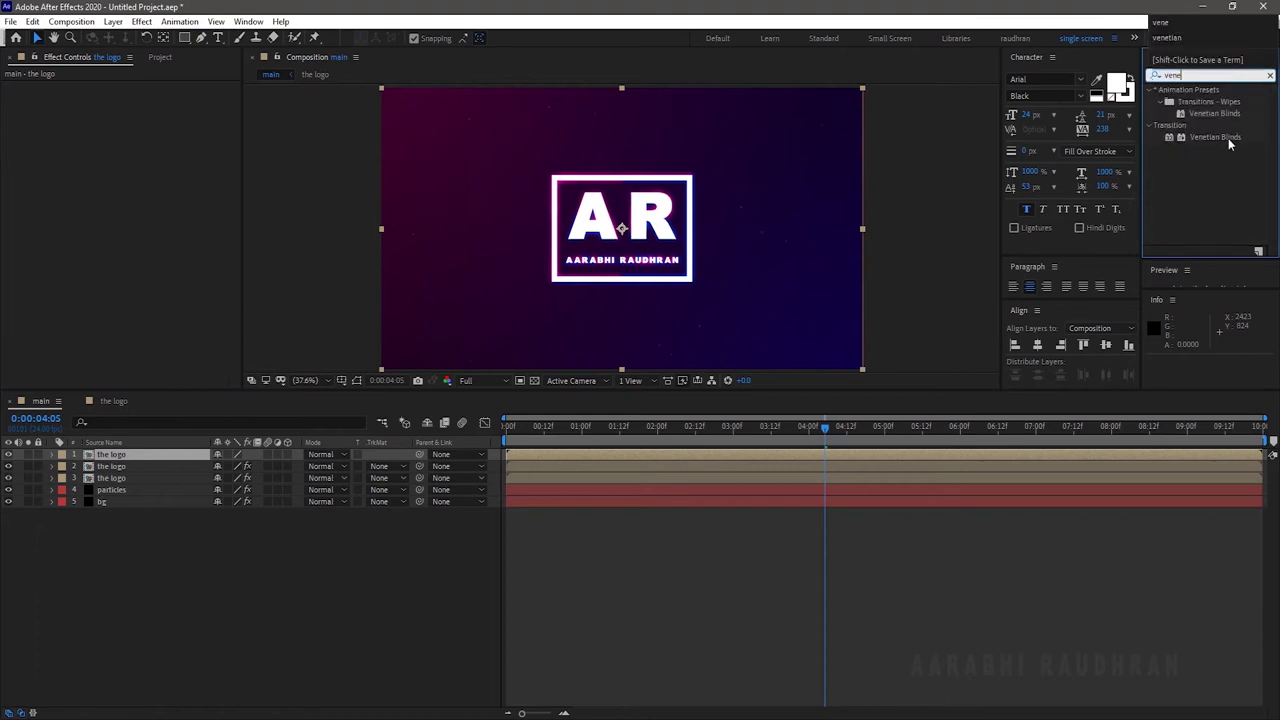
pyautogui.moveTo(1222, 137); pyautogui.dragTo(149, 457)
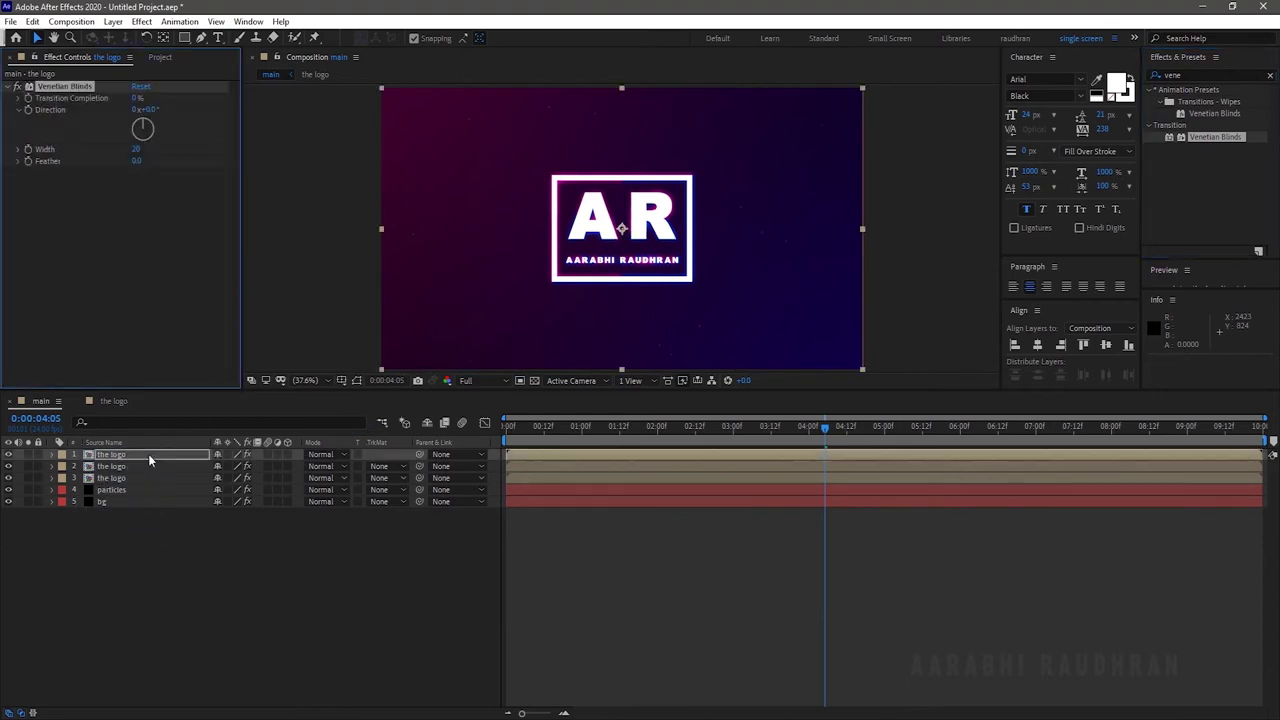
# Step: Set the Venetian Blinds Direction to 60° and Width to 10
pyautogui.click(150, 110)
pyautogui.write('60')
pyautogui.press('Return')
pyautogui.click(137, 149)
pyautogui.press('Return')
pyautogui.moveTo(137, 97); pyautogui.dragTo(190, 97)
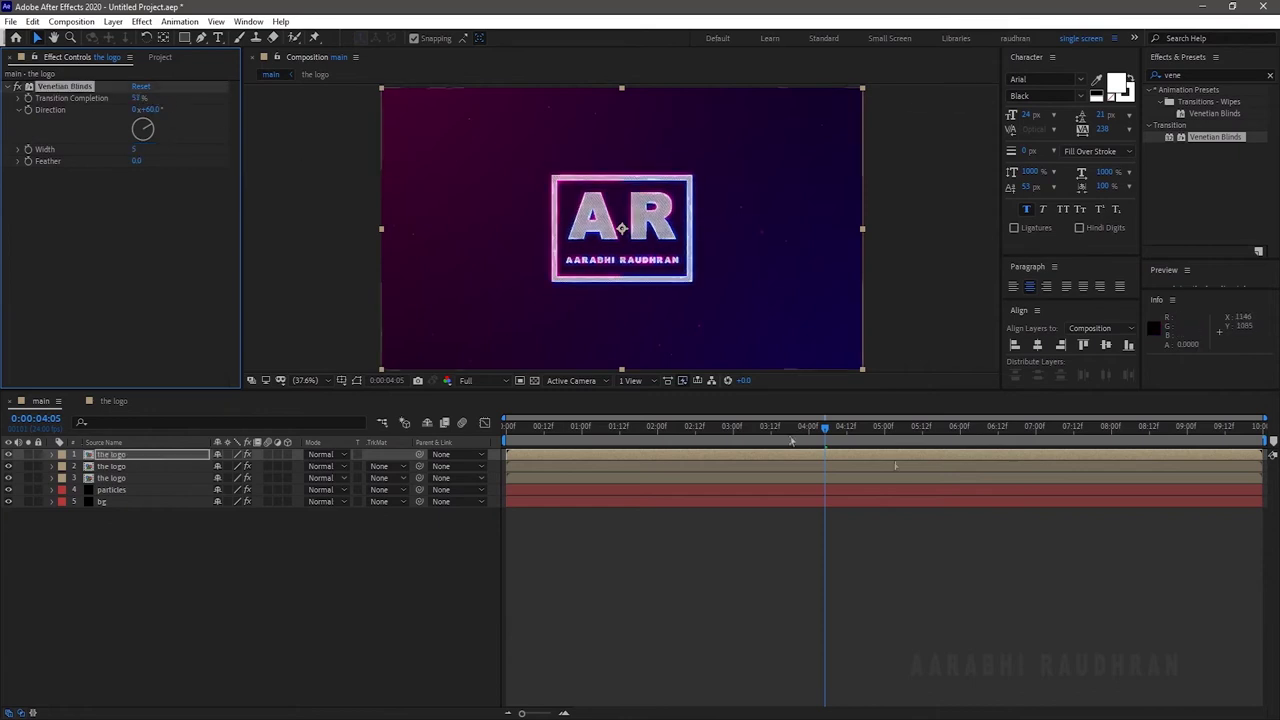
pyautogui.click(137, 149)
pyautogui.write('15')
pyautogui.press('Return')
pyautogui.click(137, 149)
pyautogui.write('10')
pyautogui.press('Return')
# Step: Keyframe Transition Completion at 0% at 2:00 and 100% at 1:06
pyautogui.click(657, 426)
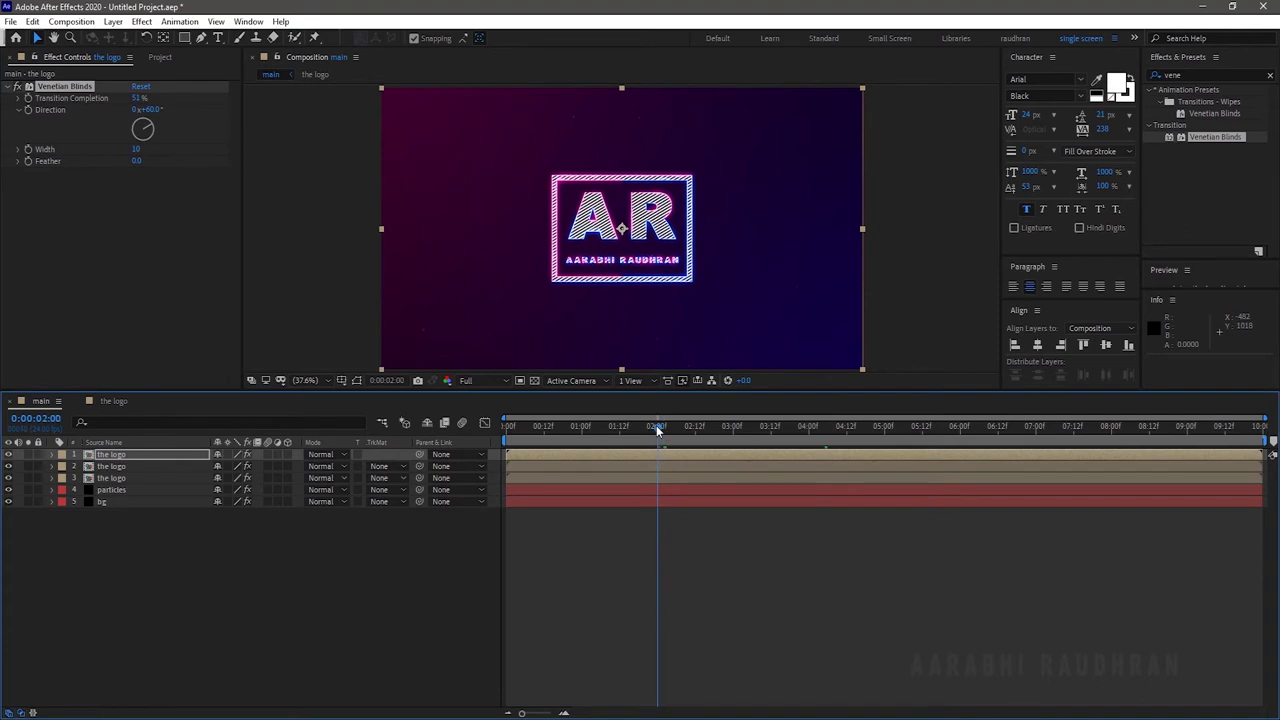
pyautogui.click(130, 455)
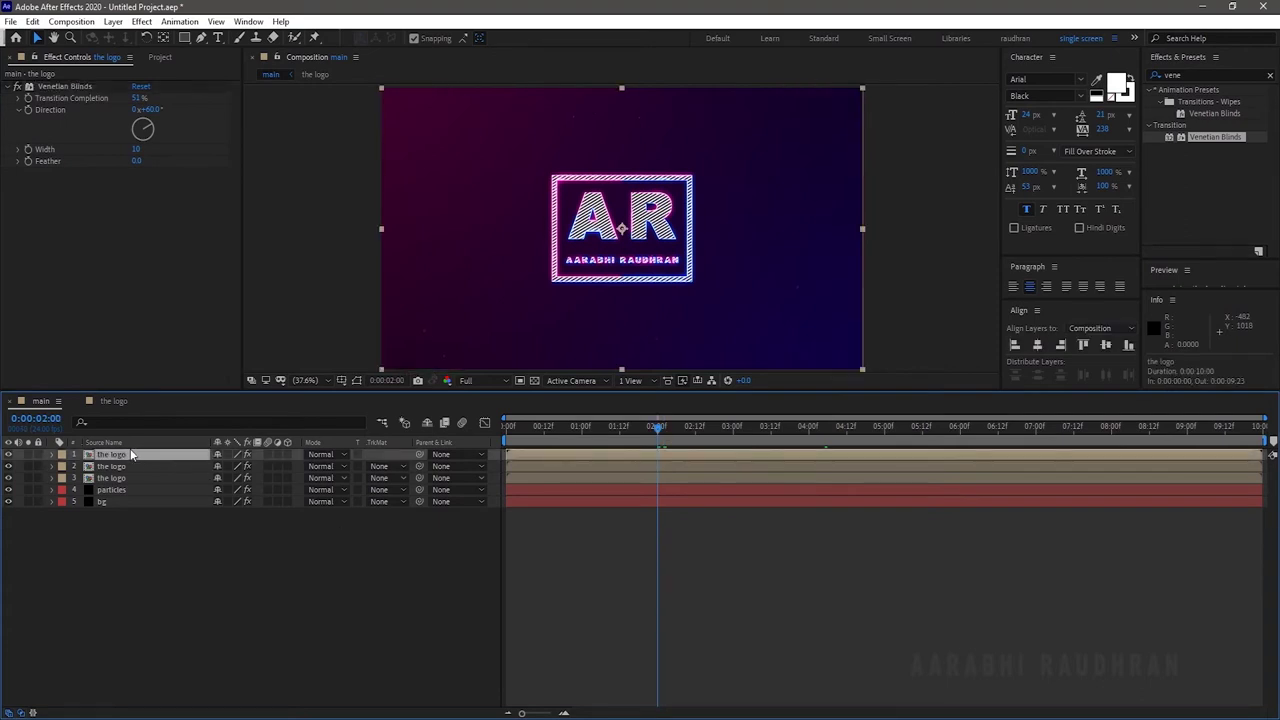
pyautogui.click(28, 99)
pyautogui.moveTo(138, 100); pyautogui.dragTo(77, 105)
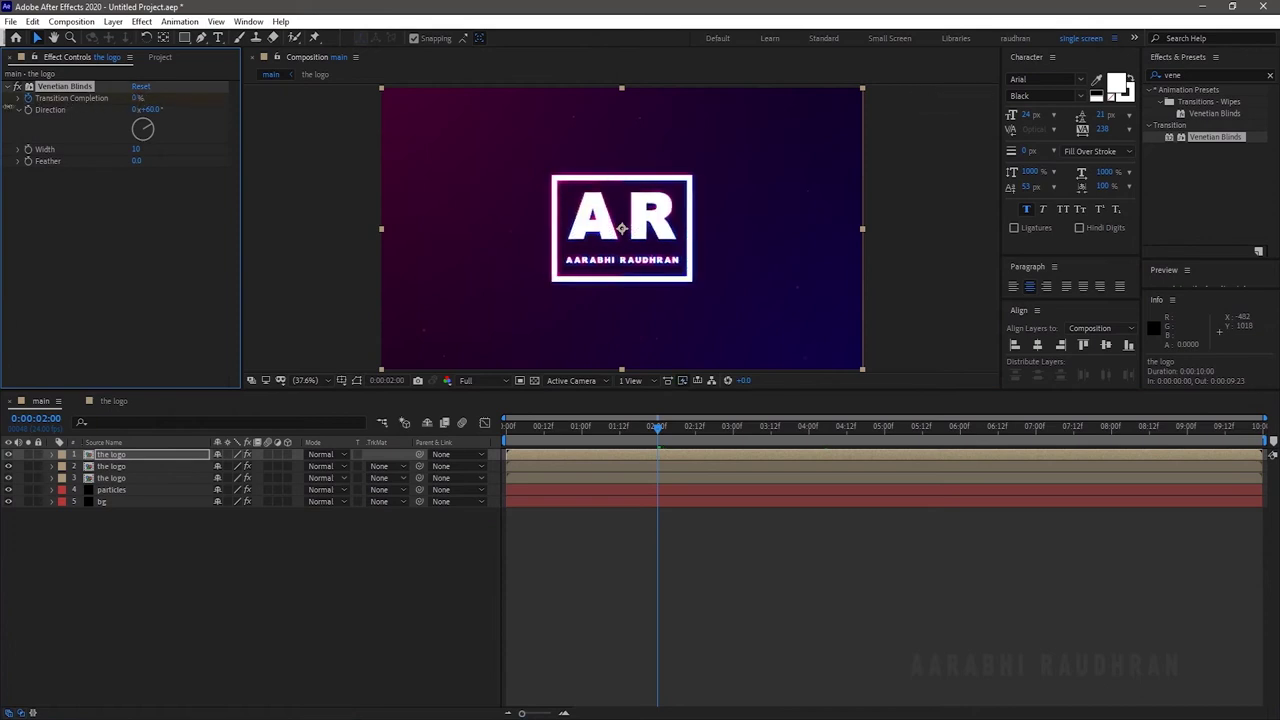
pyautogui.click(600, 432)
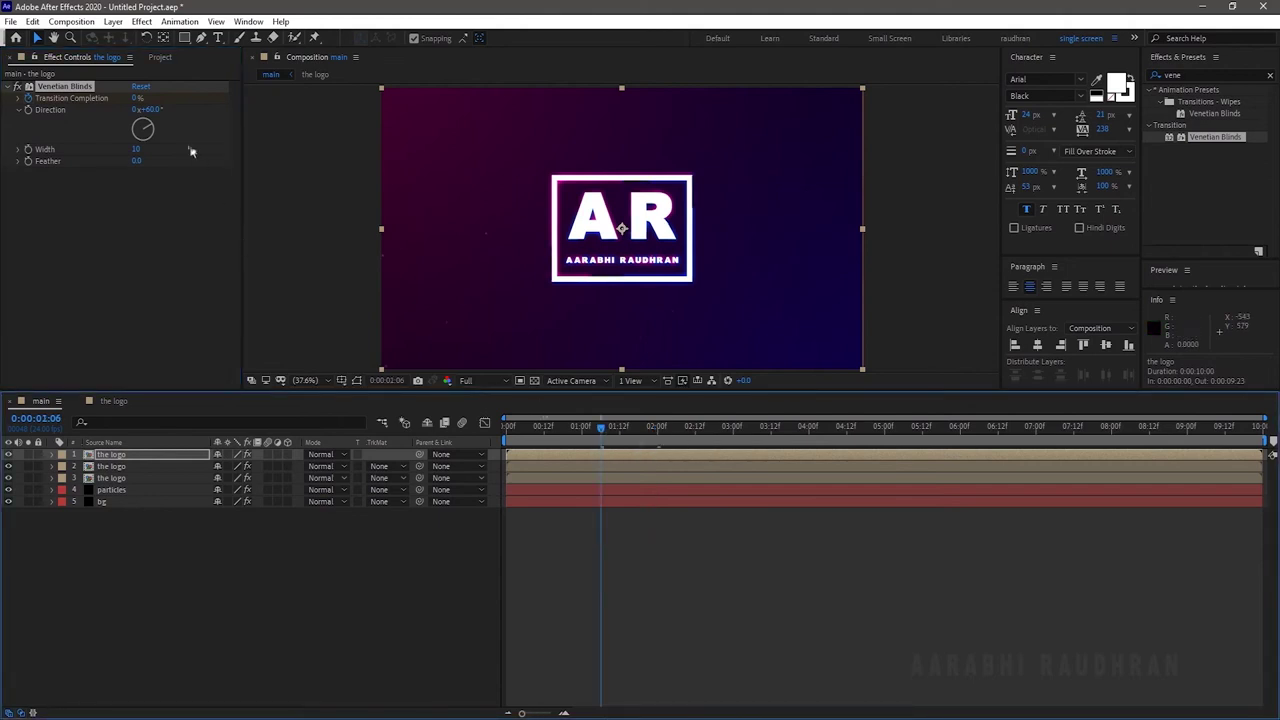
pyautogui.click(137, 98)
pyautogui.write('100')
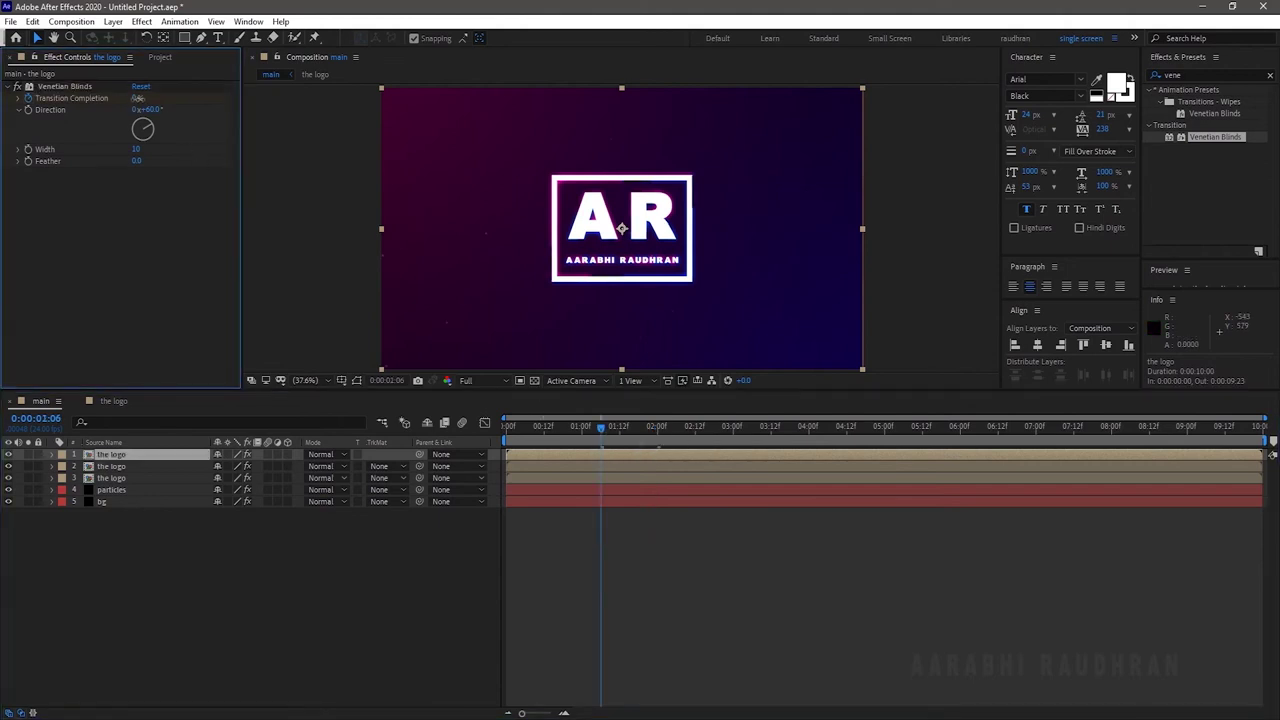
pyautogui.press('Return')
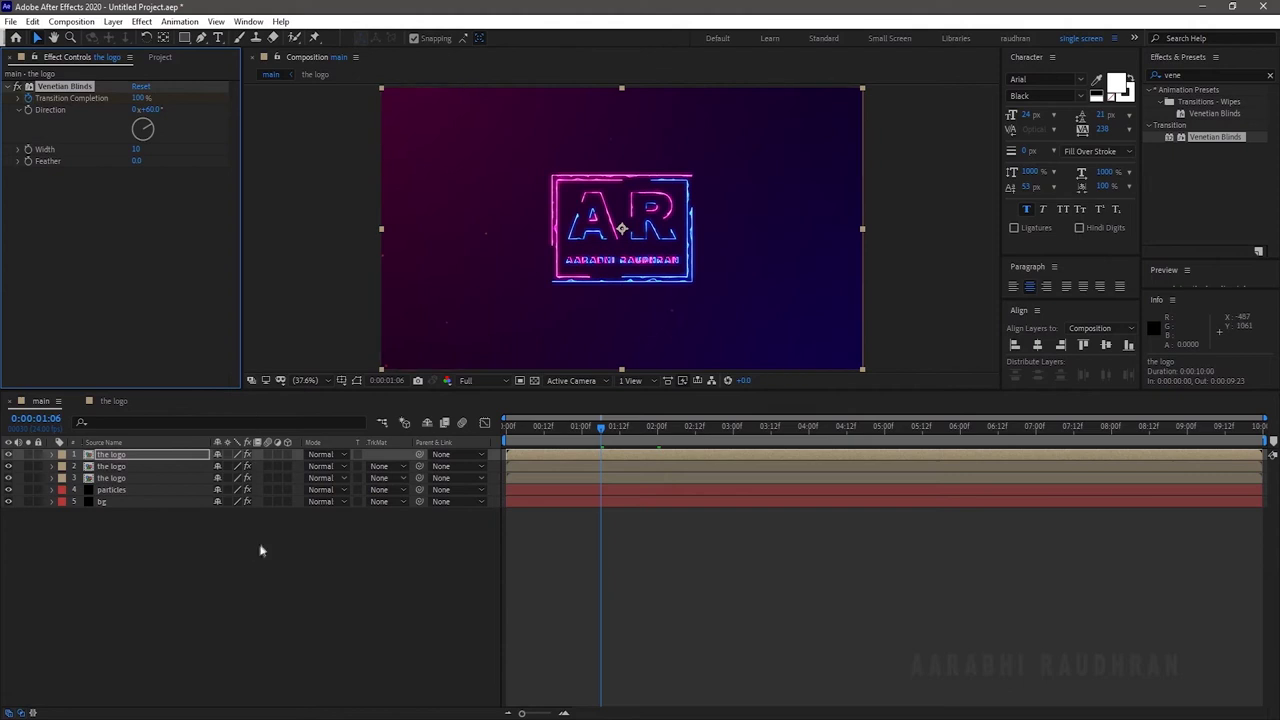
# Step: Select the Saber effects on the pink and blue logo layers and place the playhead at 0:00:02:00
pyautogui.click(126, 466)
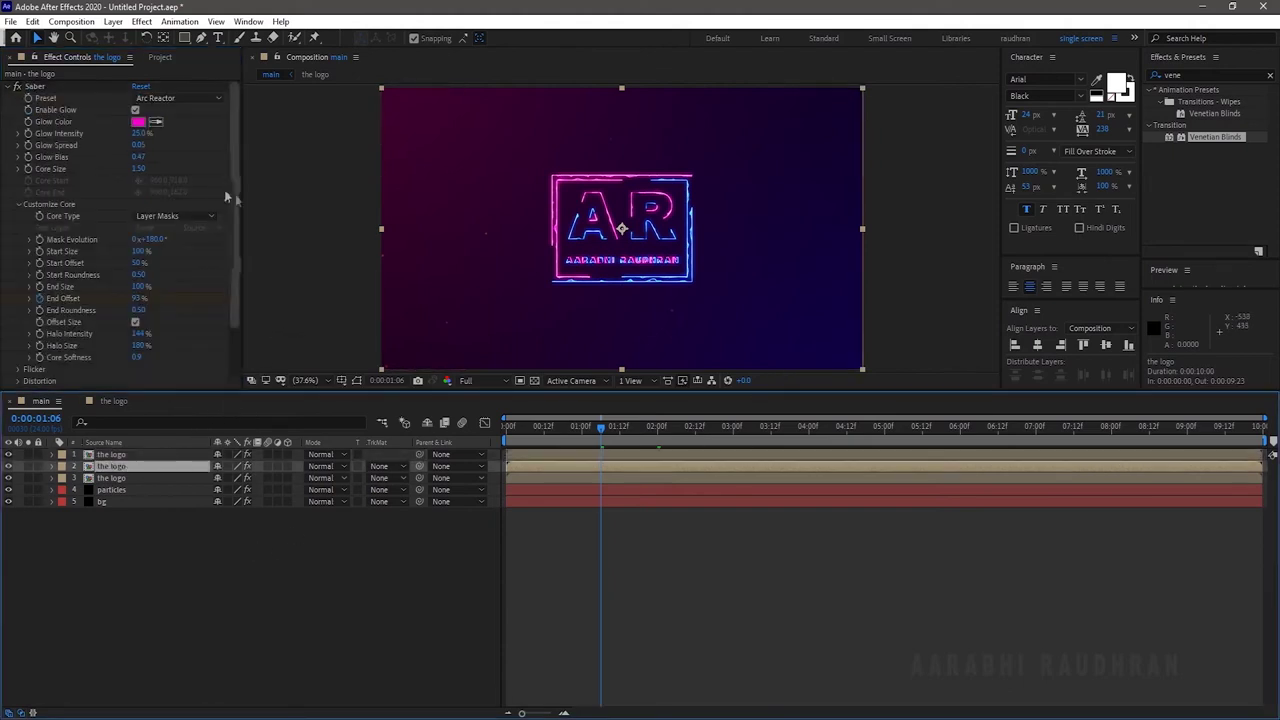
pyautogui.click(30, 172)
pyautogui.hotkey('ctrl', 'a')
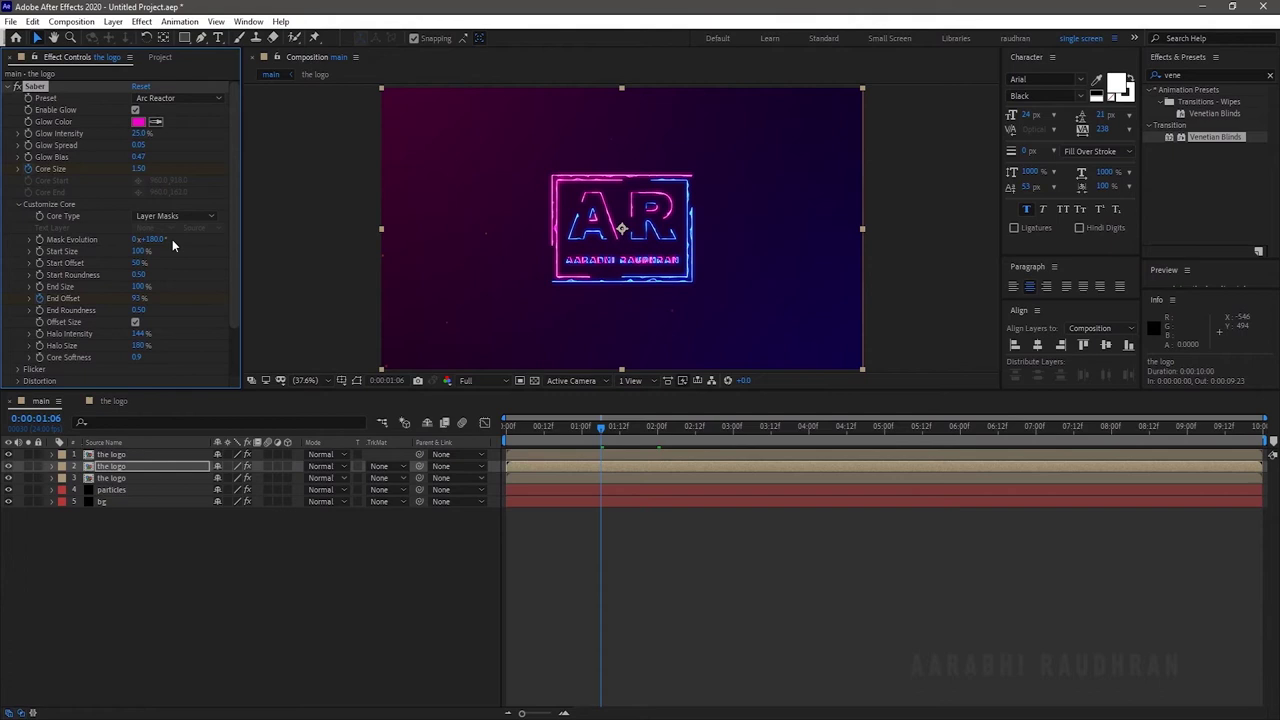
pyautogui.click(104, 480)
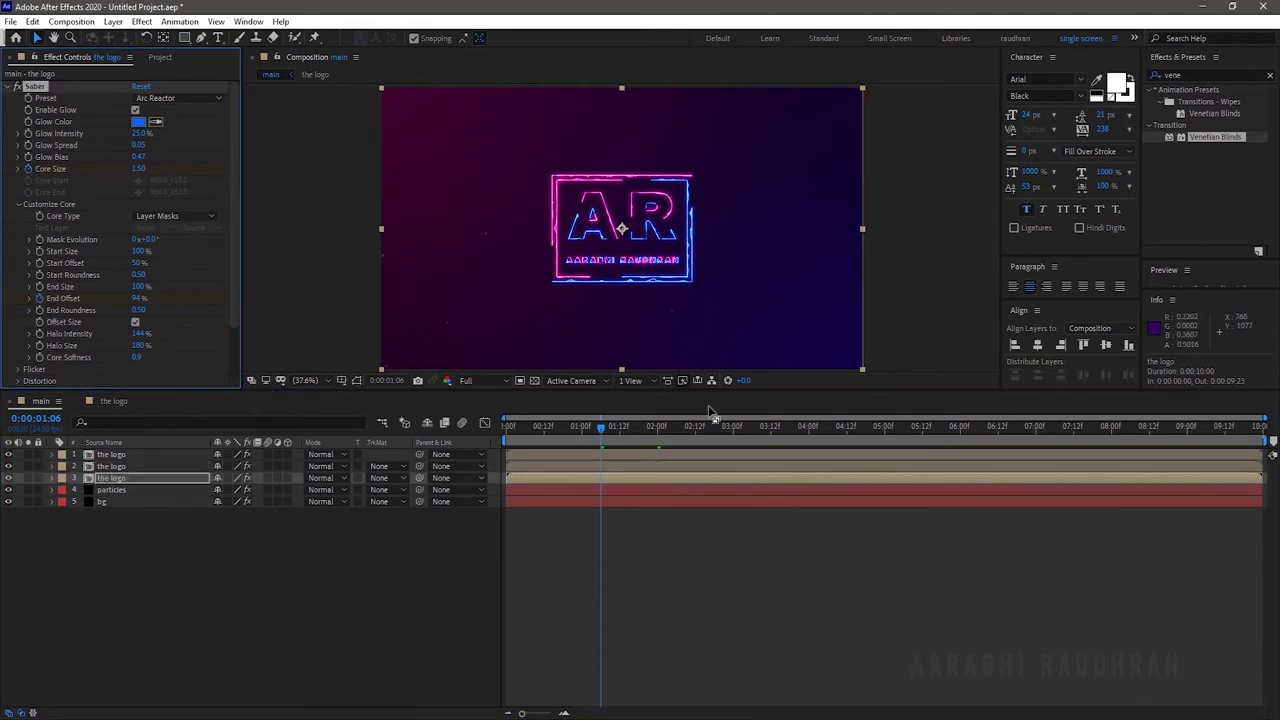
pyautogui.click(660, 430)
pyautogui.hotkey('ctrl', 'Up')
# Step: Set Saber Core Size to 0 at two seconds on both the pink and blue logo layers
pyautogui.press('u')
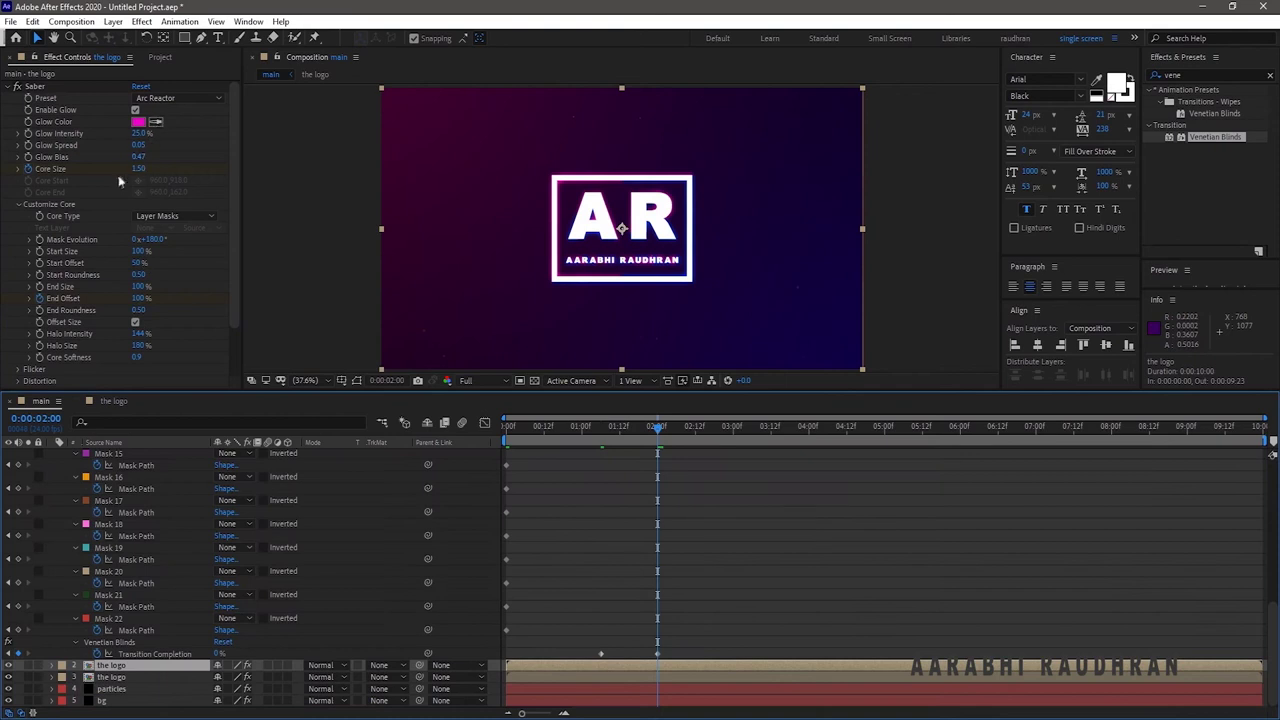
pyautogui.click(60, 178)
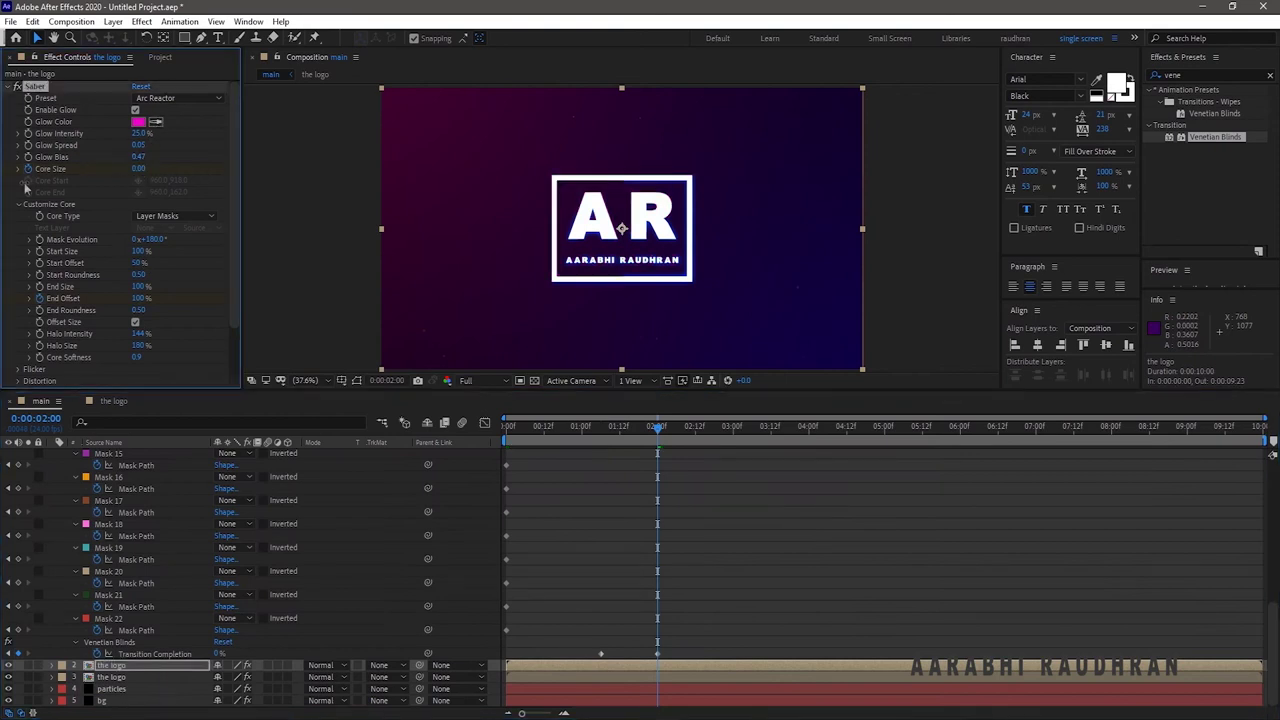
pyautogui.click(118, 678)
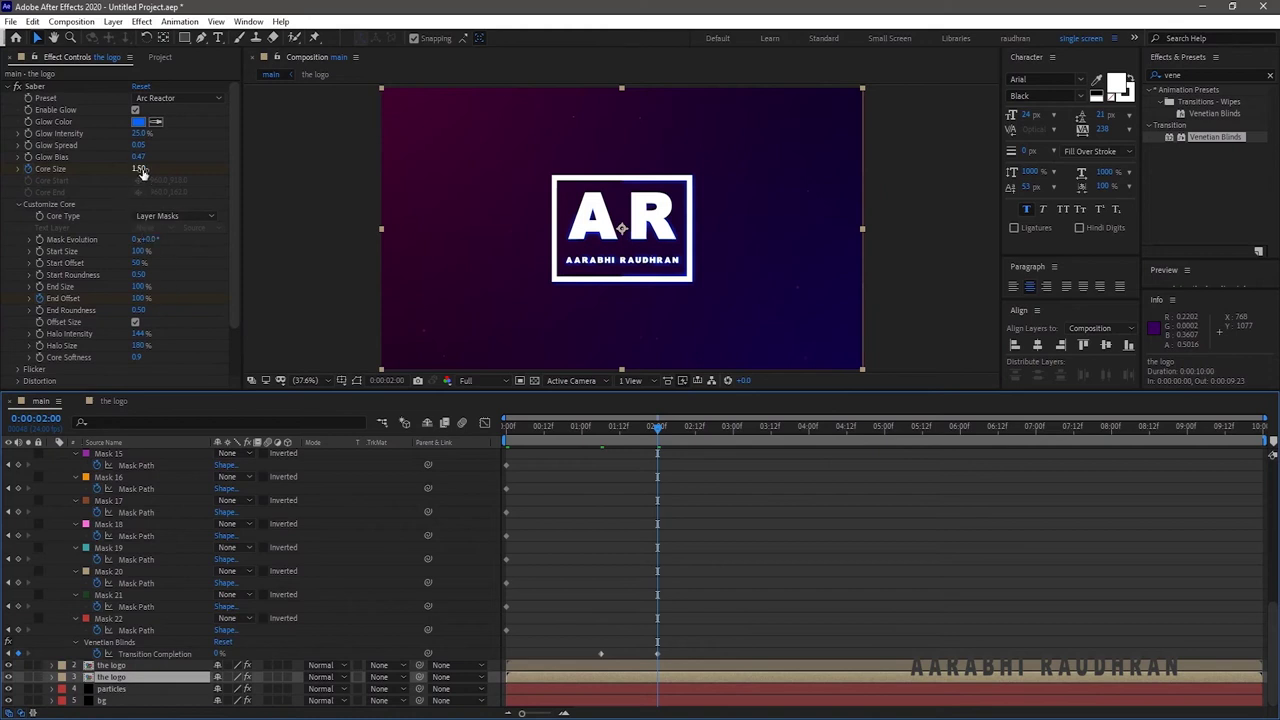
pyautogui.moveTo(133, 168); pyautogui.dragTo(128, 168)
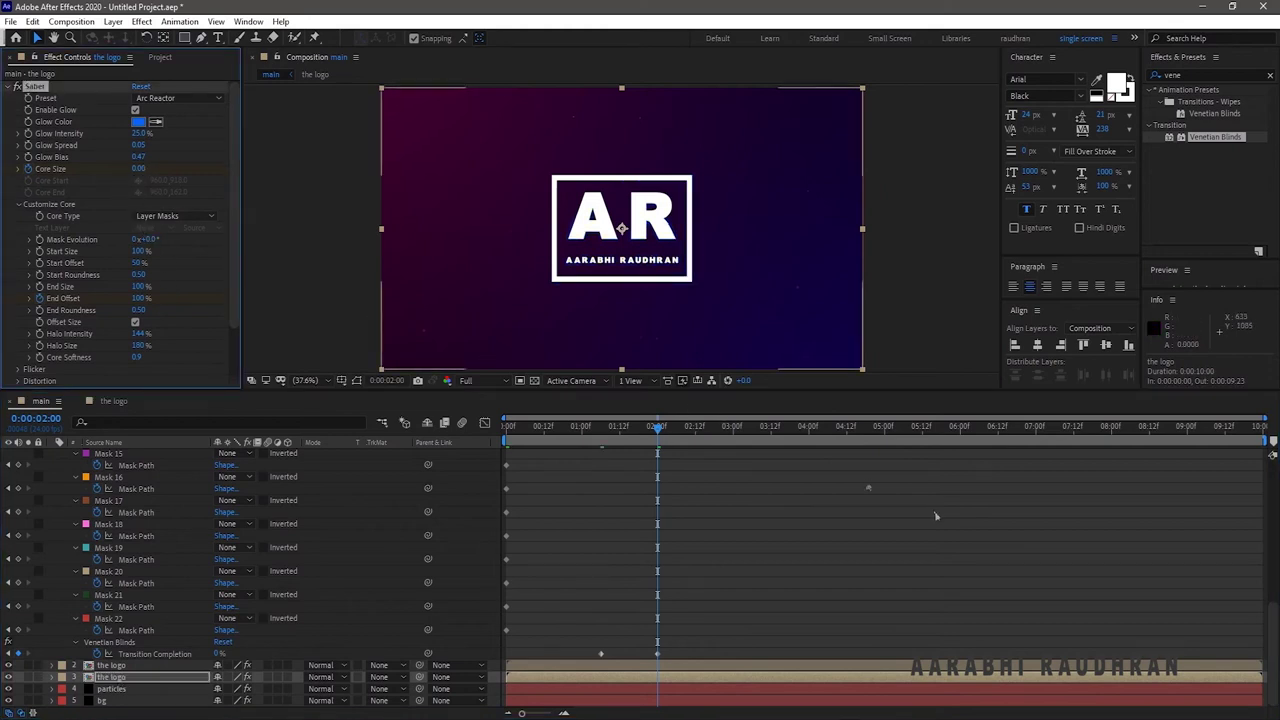
# Step: Expand the blue logo layer, select its 2-second Core Size keyframe, and show its curve in the Graph Editor
pyautogui.hotkey('ctrl', '`')
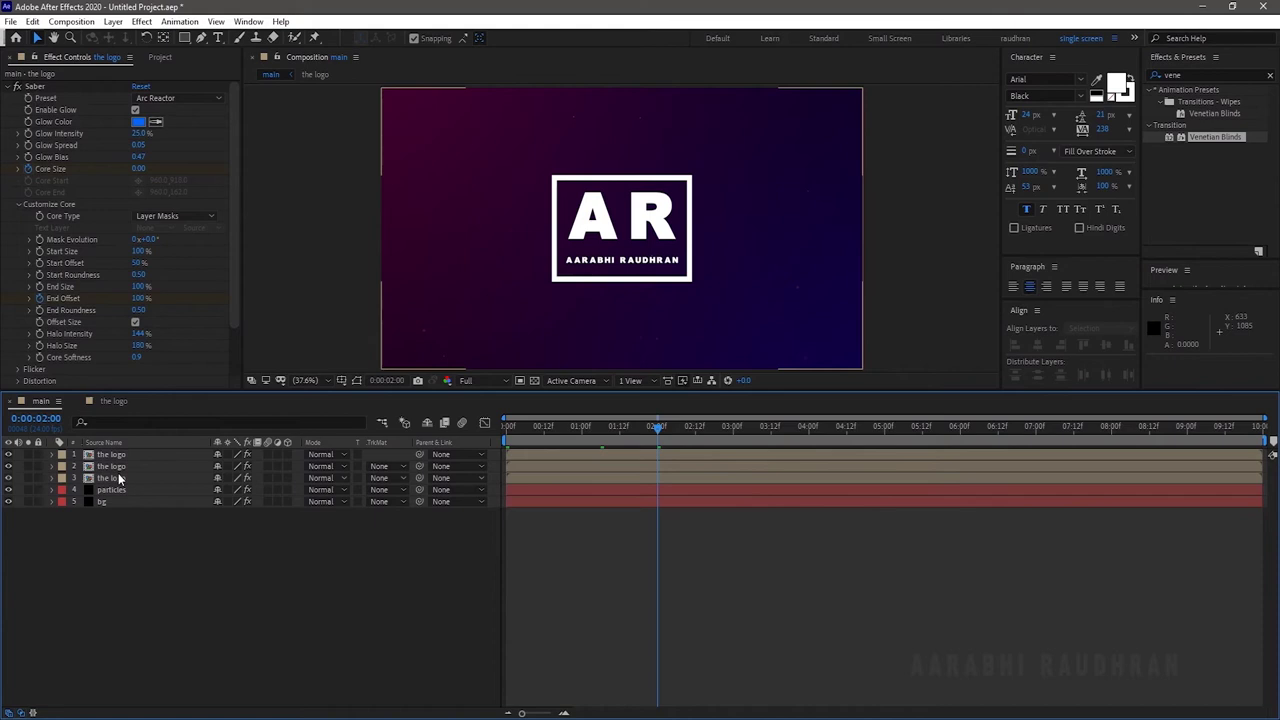
pyautogui.click(120, 476)
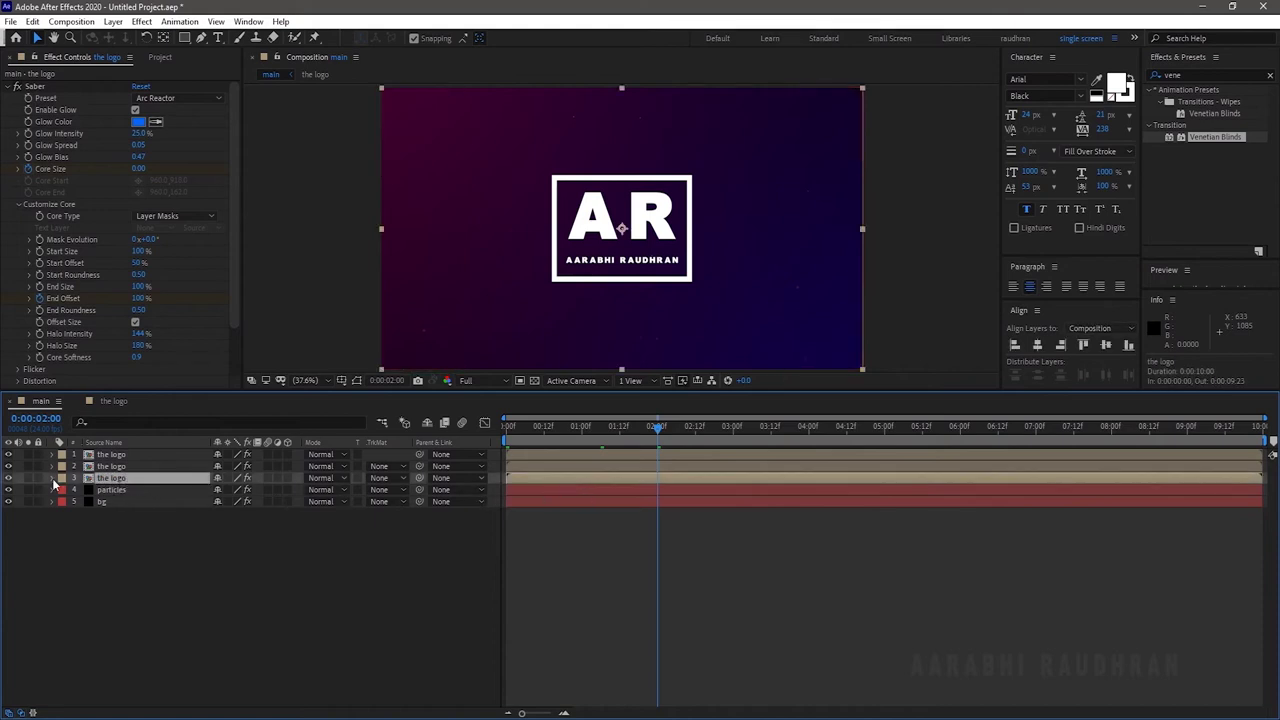
pyautogui.click(52, 478)
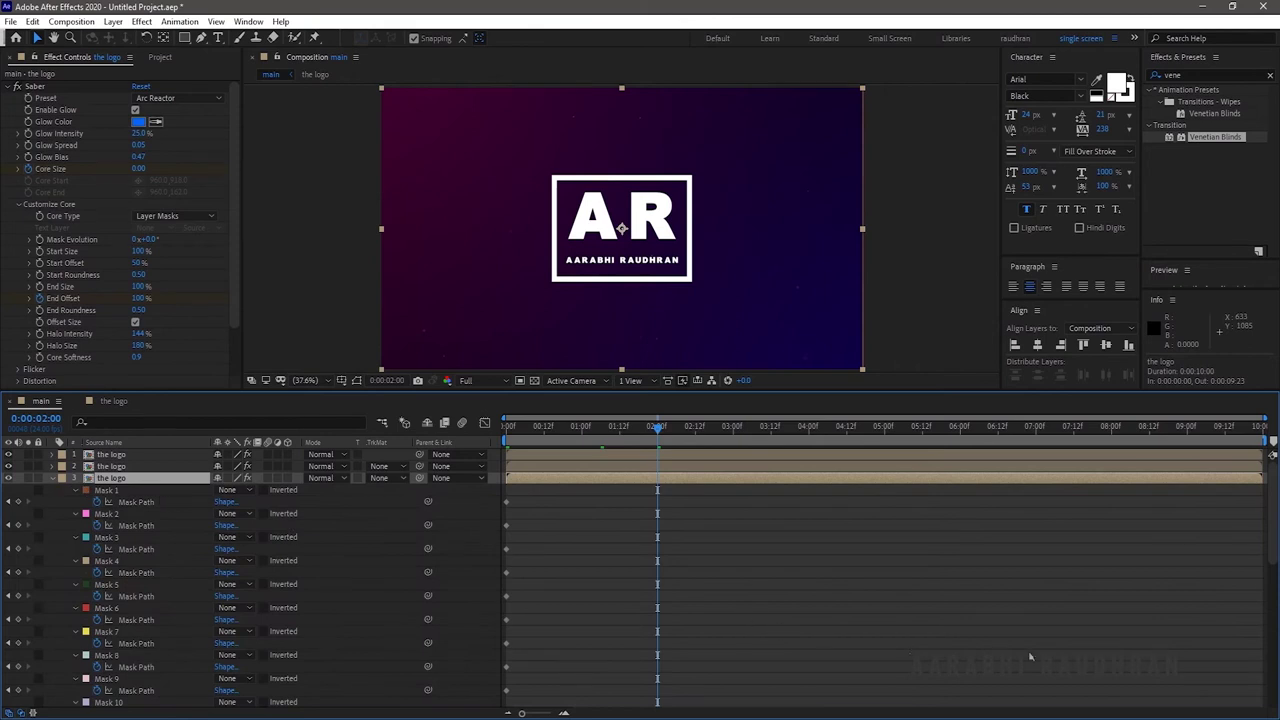
pyautogui.scroll(-10, 1134, 656)
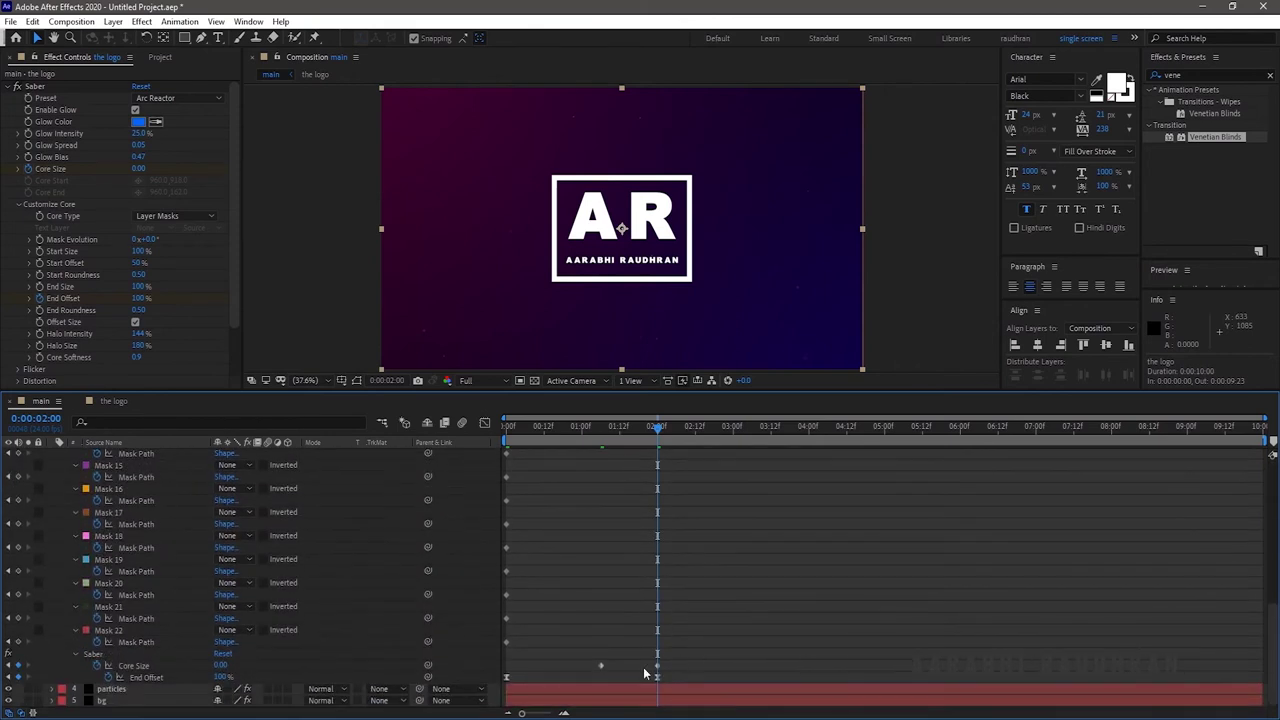
pyautogui.moveTo(695, 651); pyautogui.dragTo(592, 668)
pyautogui.moveTo(591, 672); pyautogui.dragTo(592, 671)
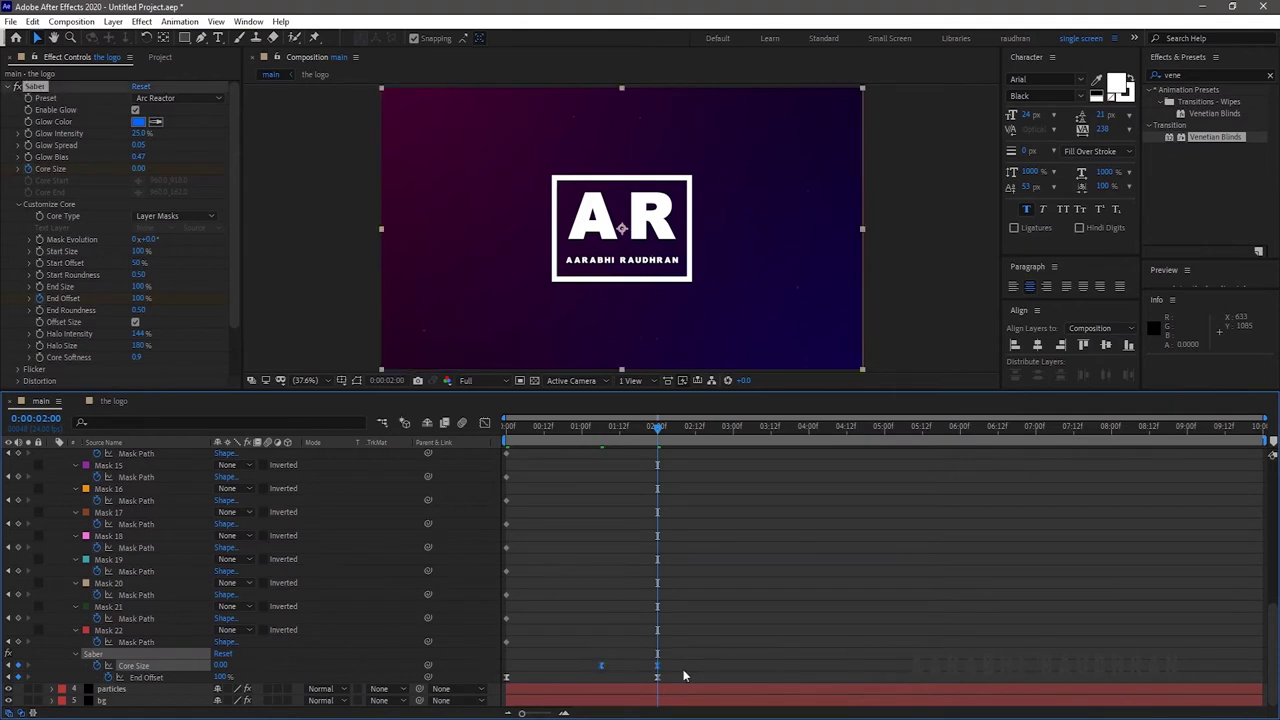
pyautogui.click(485, 423)
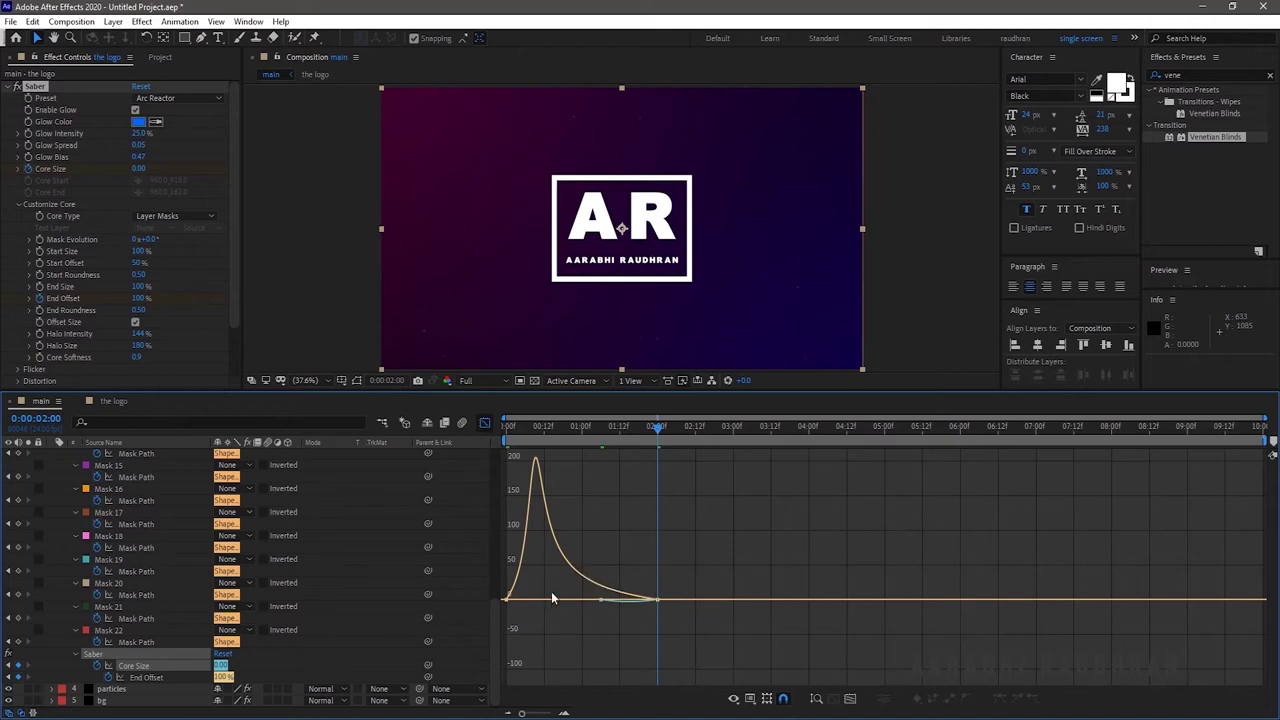
# Step: Select the blue layer's Core Size keyframe, leave the Graph Editor and scroll the timeline to the top
pyautogui.moveTo(569, 592); pyautogui.dragTo(650, 605)
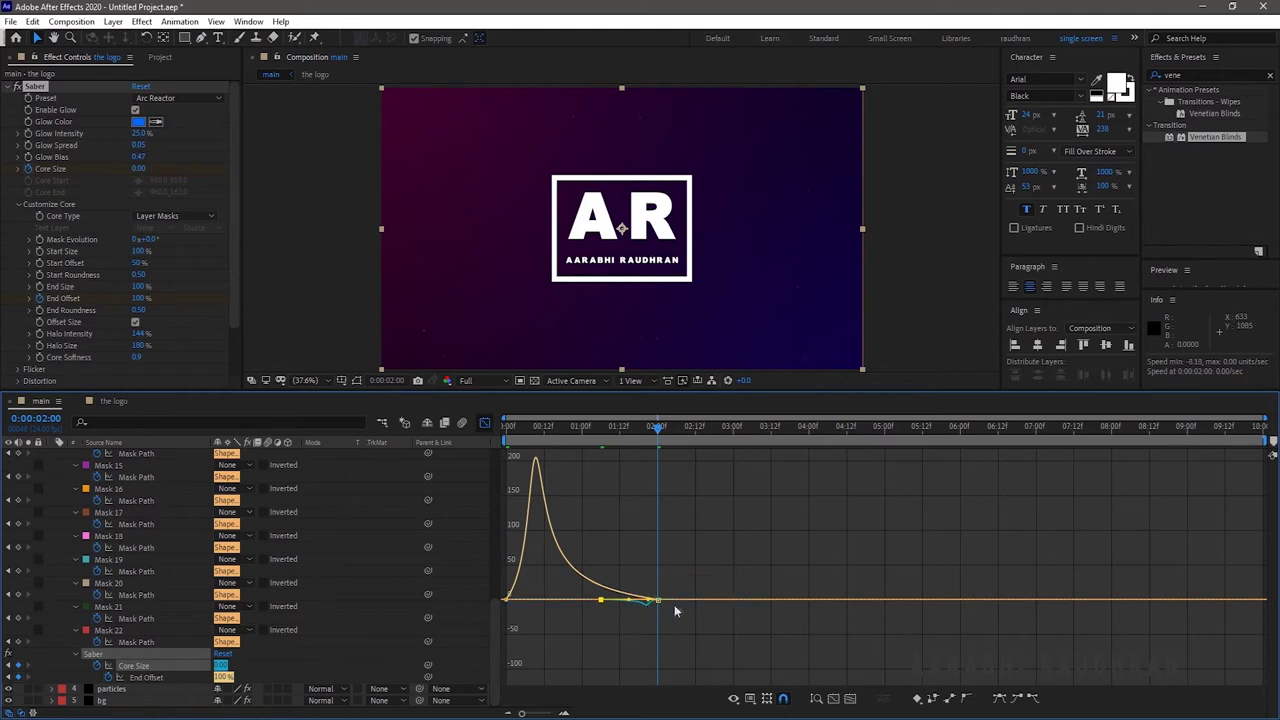
pyautogui.click(485, 427)
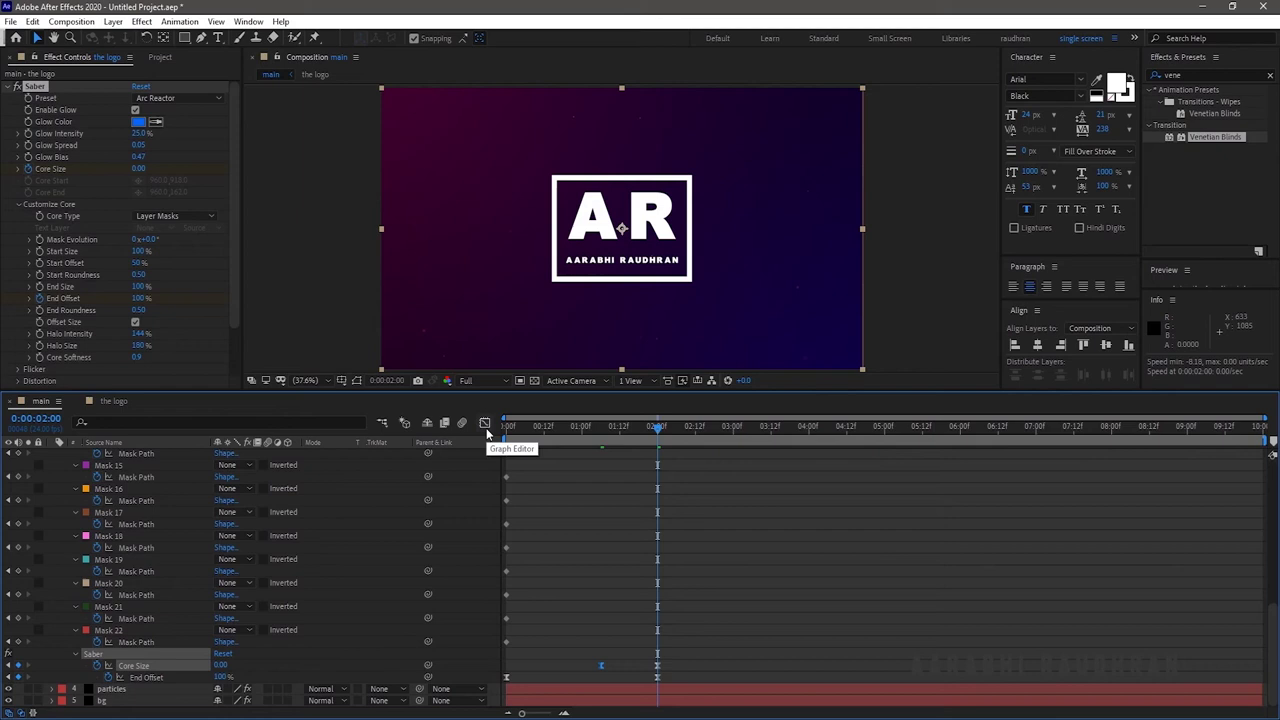
pyautogui.moveTo(1272, 642); pyautogui.dragTo(1272, 456)
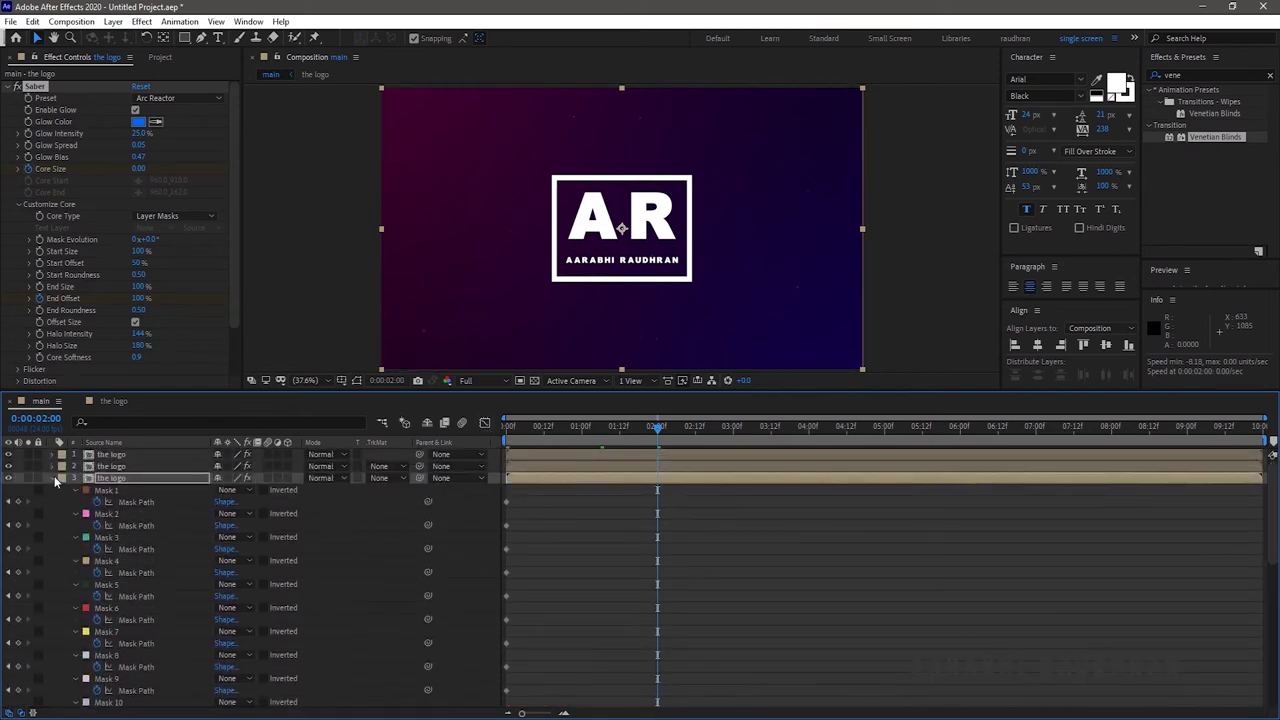
# Step: Collapse the blue layer's masks and select the pink logo layer's Core Size keyframes
pyautogui.click(54, 477)
pyautogui.click(112, 455)
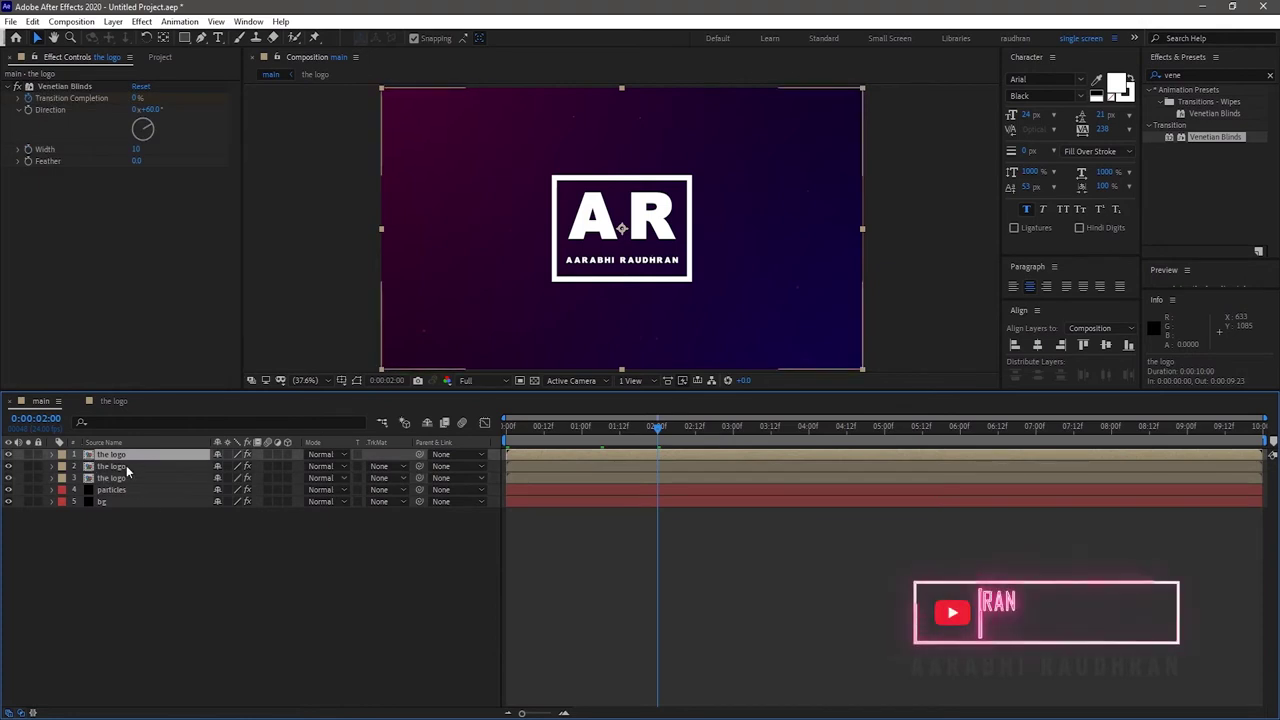
pyautogui.click(126, 466)
pyautogui.press('m')
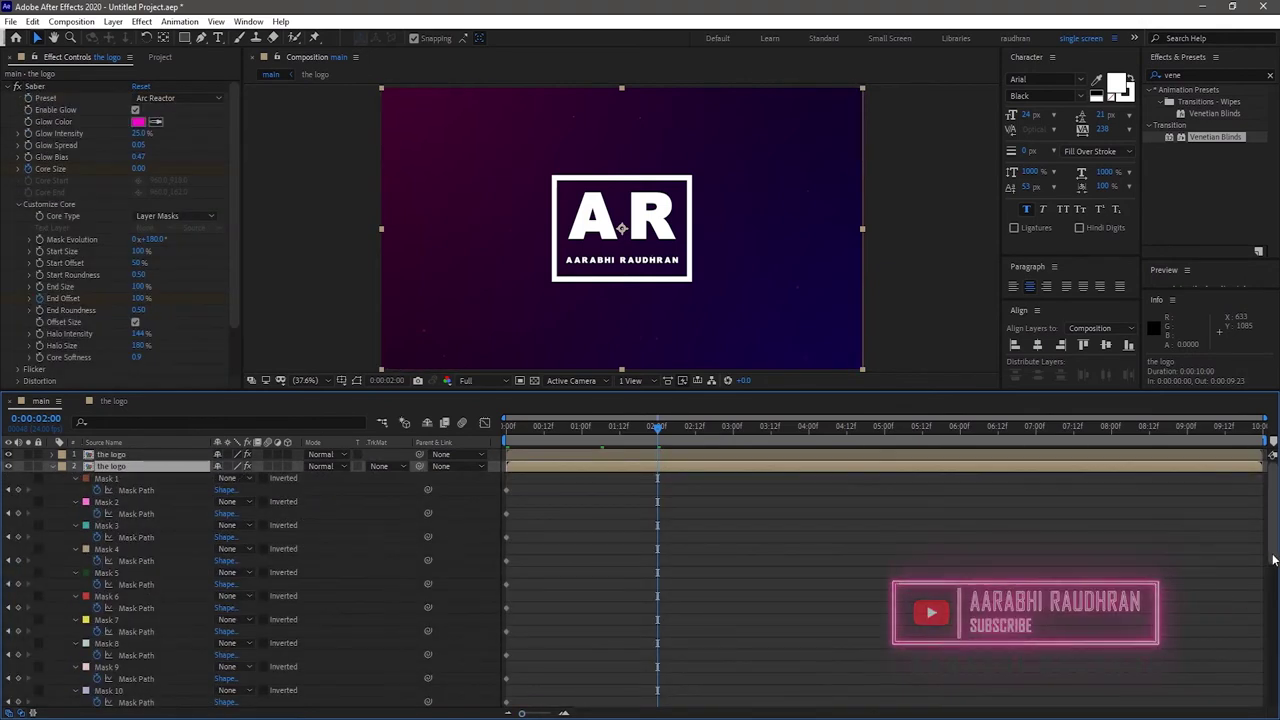
pyautogui.scroll(-10, 1260, 561)
pyautogui.moveTo(716, 651); pyautogui.dragTo(592, 661)
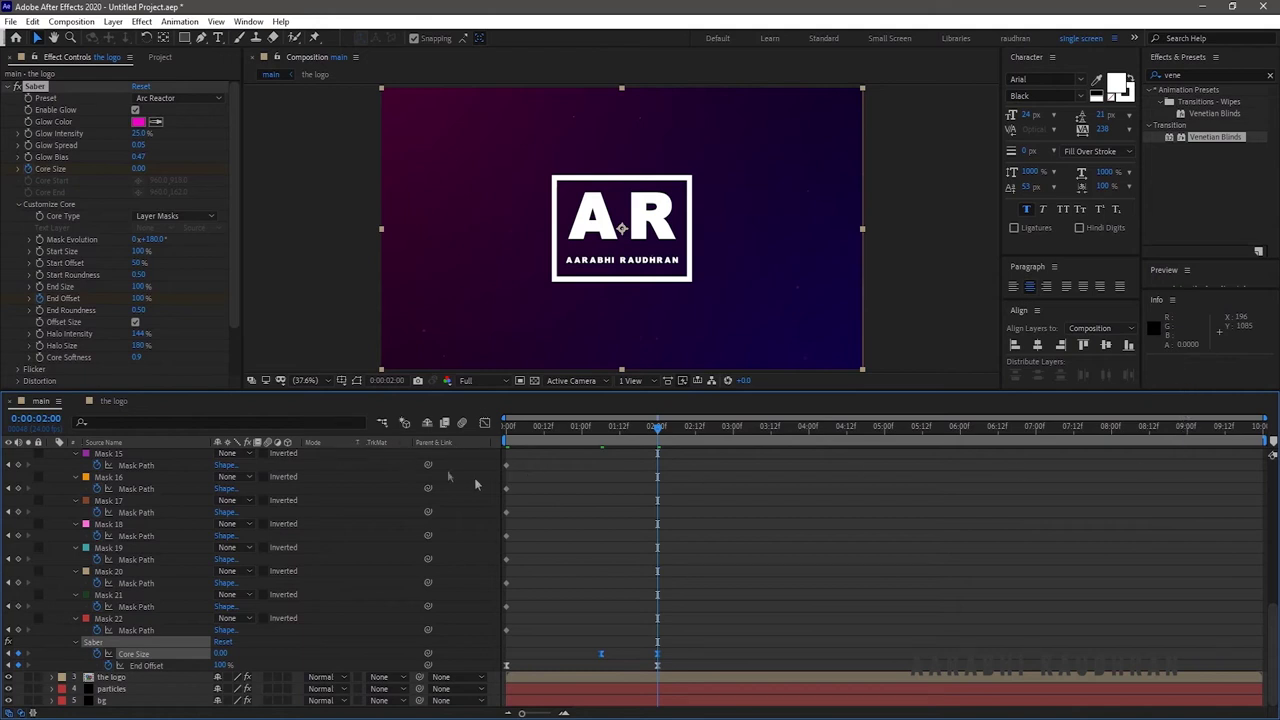
# Step: Select the pink layer's Core Size keyframe on its curve, then return to the layer bars view
pyautogui.click(484, 423)
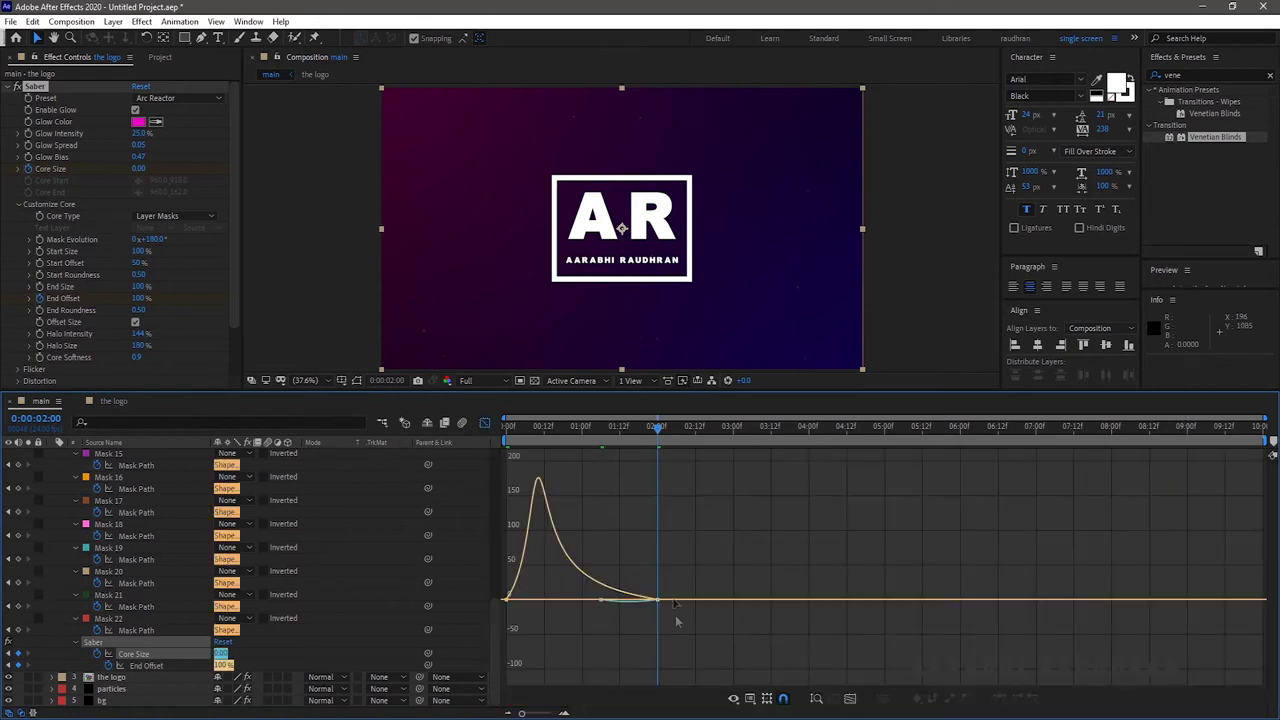
pyautogui.moveTo(612, 610); pyautogui.dragTo(608, 601)
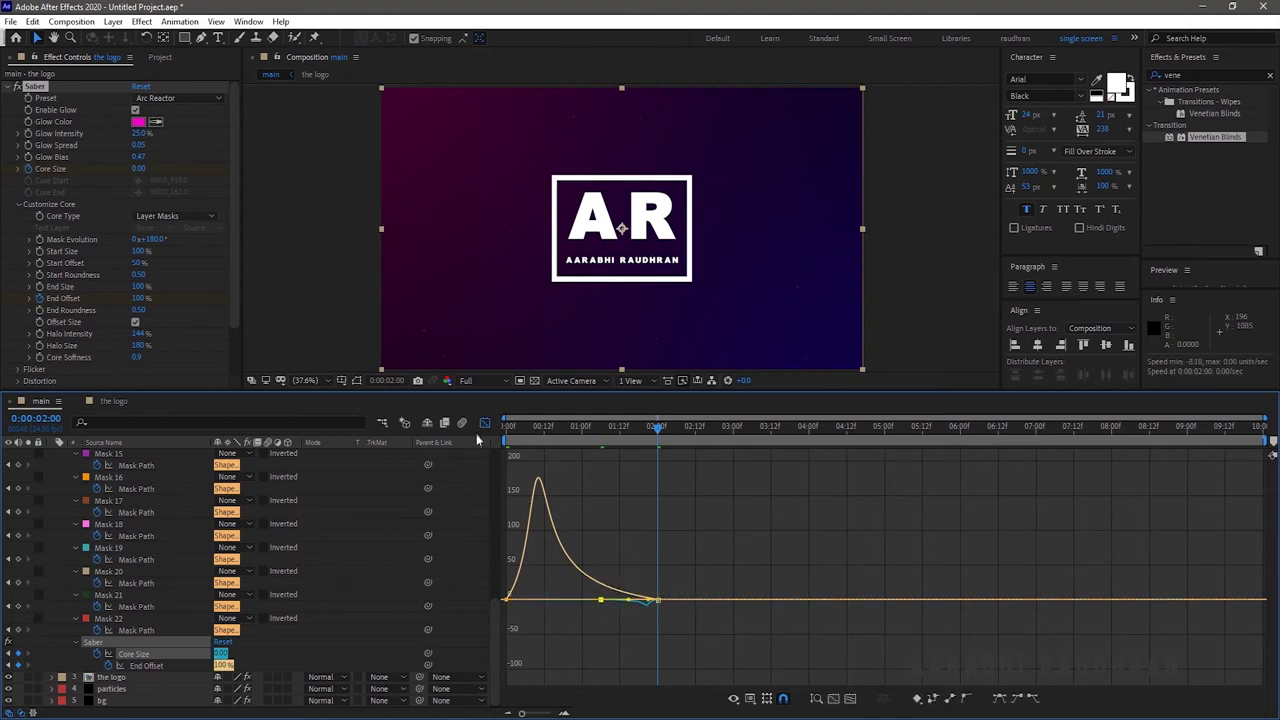
pyautogui.click(484, 424)
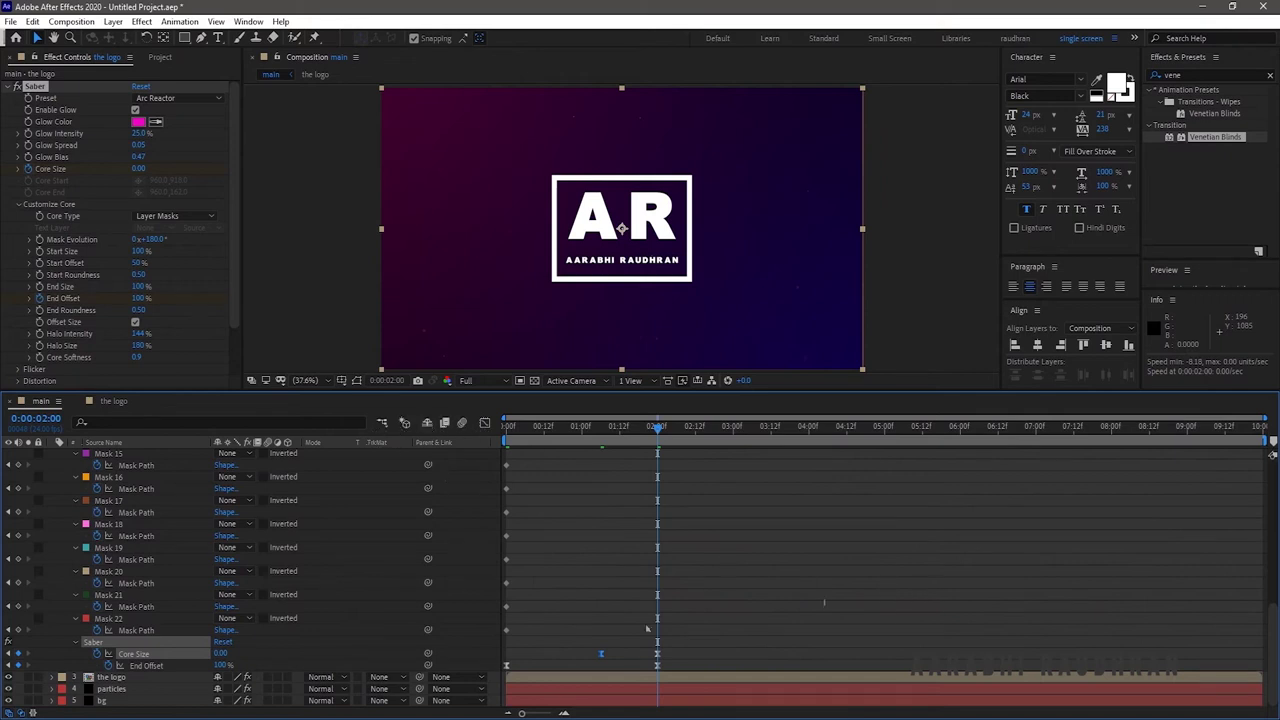
pyautogui.moveTo(1275, 607); pyautogui.dragTo(1273, 455)
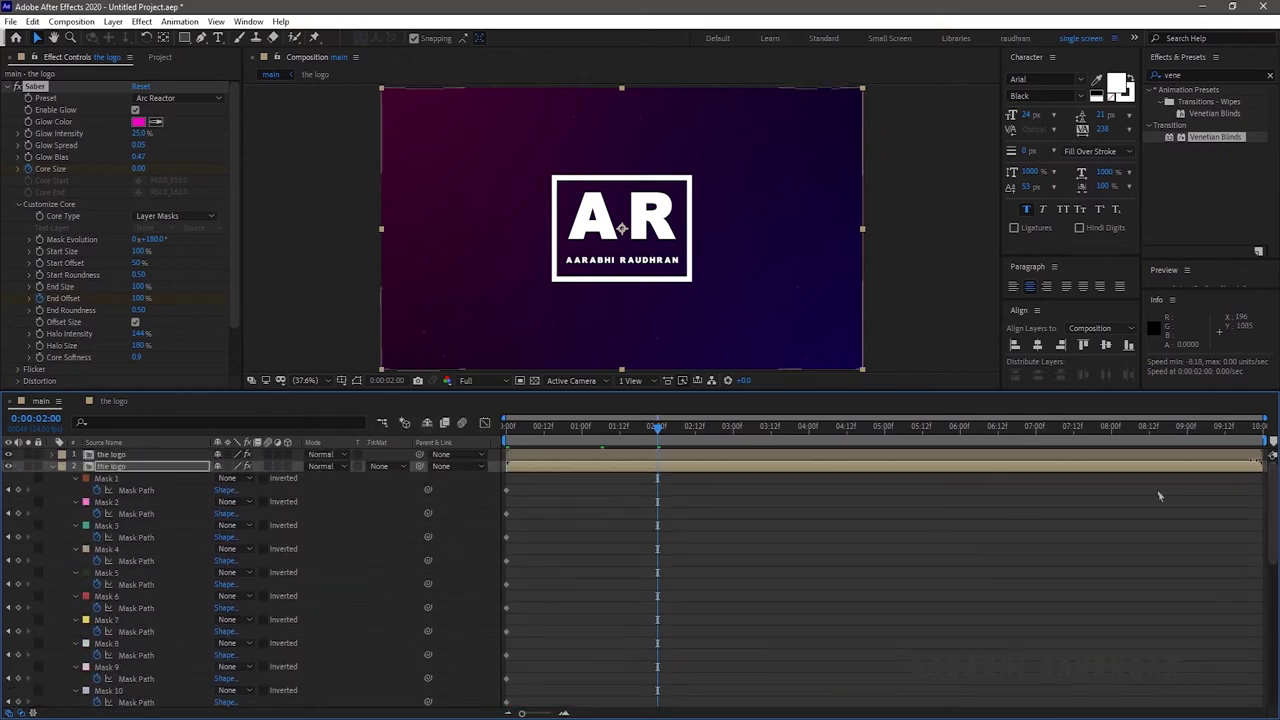
# Step: Select the top white logo layer's Venetian Blinds Transition Completion keyframes and view them as a curve
pyautogui.click(154, 455)
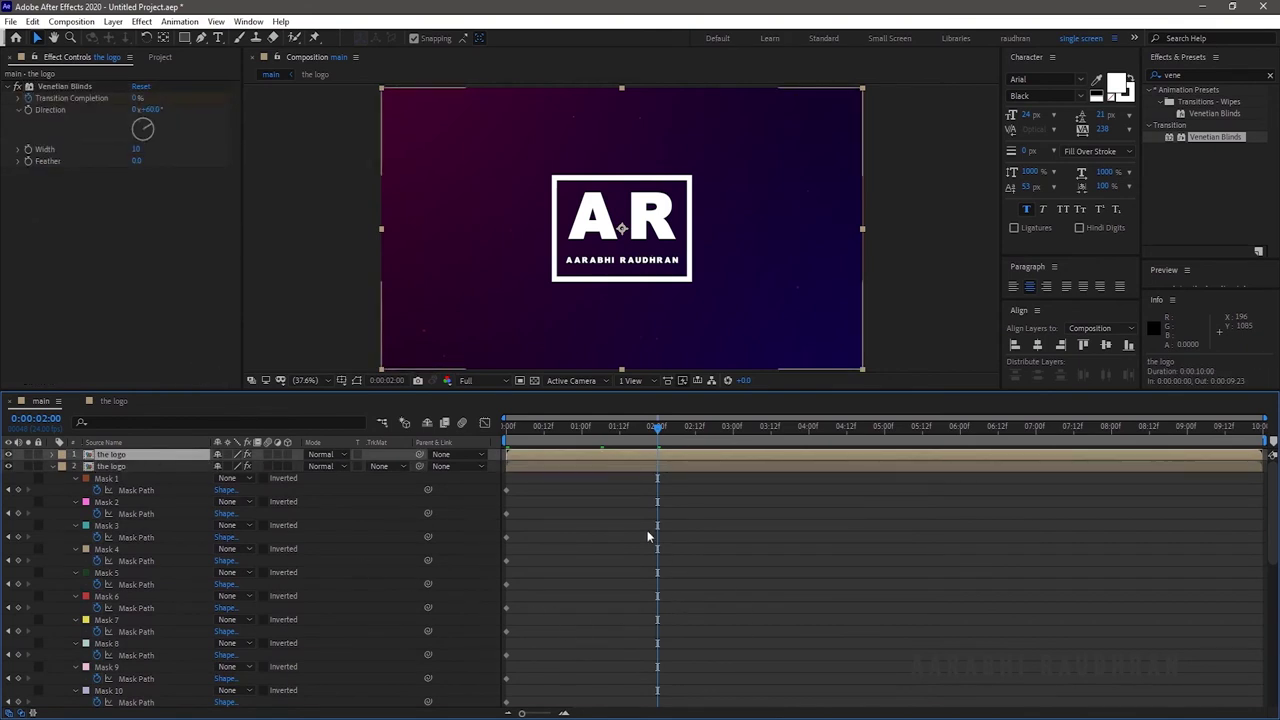
pyautogui.click(52, 468)
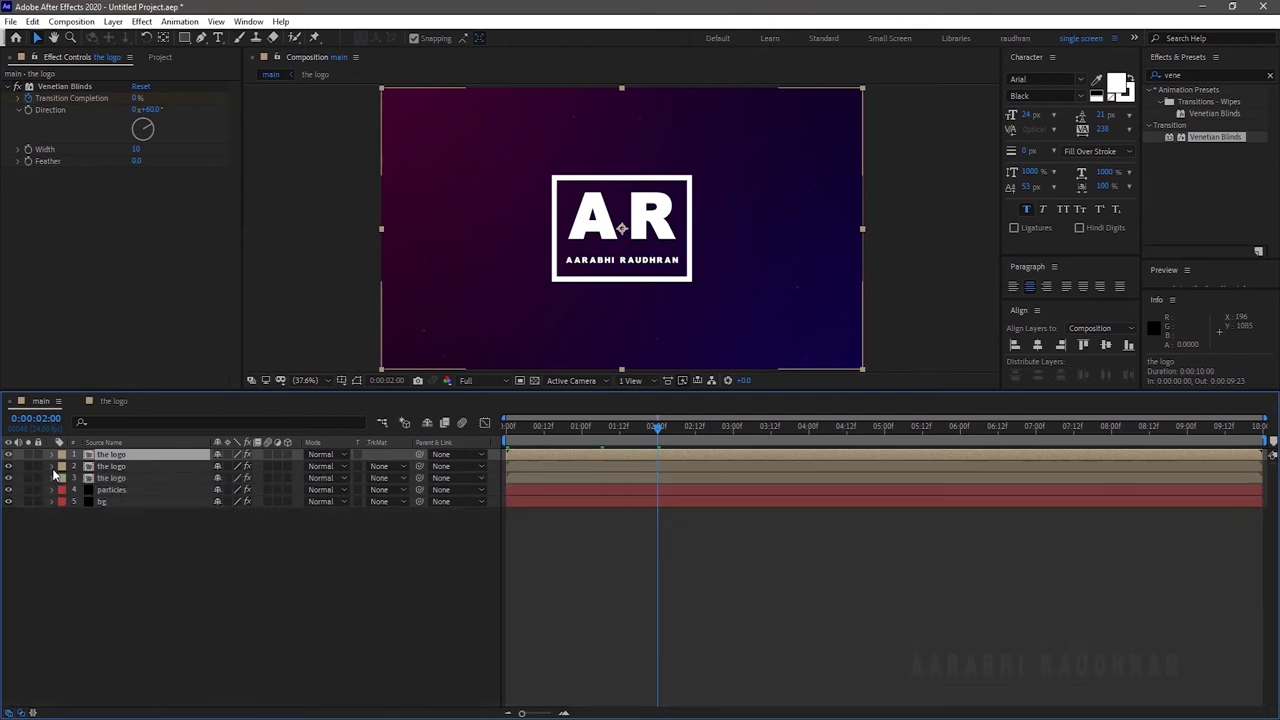
pyautogui.press('m')
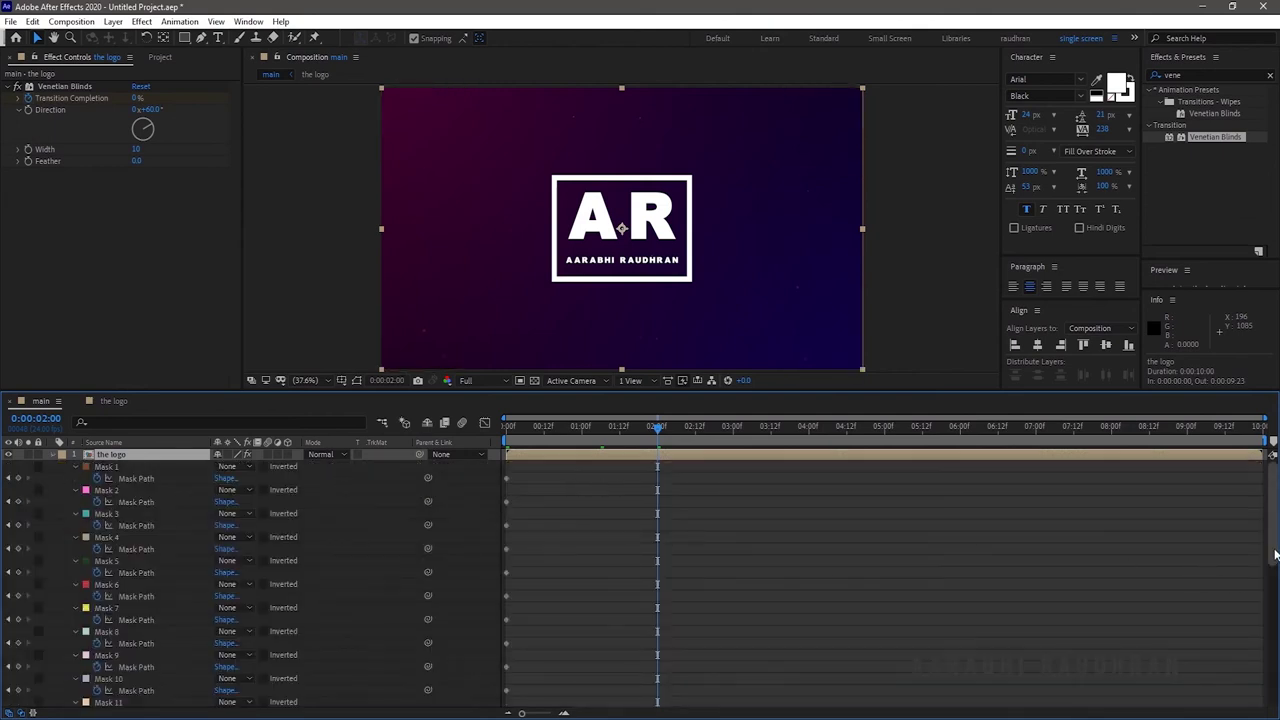
pyautogui.scroll(-10, 1264, 567)
pyautogui.moveTo(694, 636); pyautogui.dragTo(597, 655)
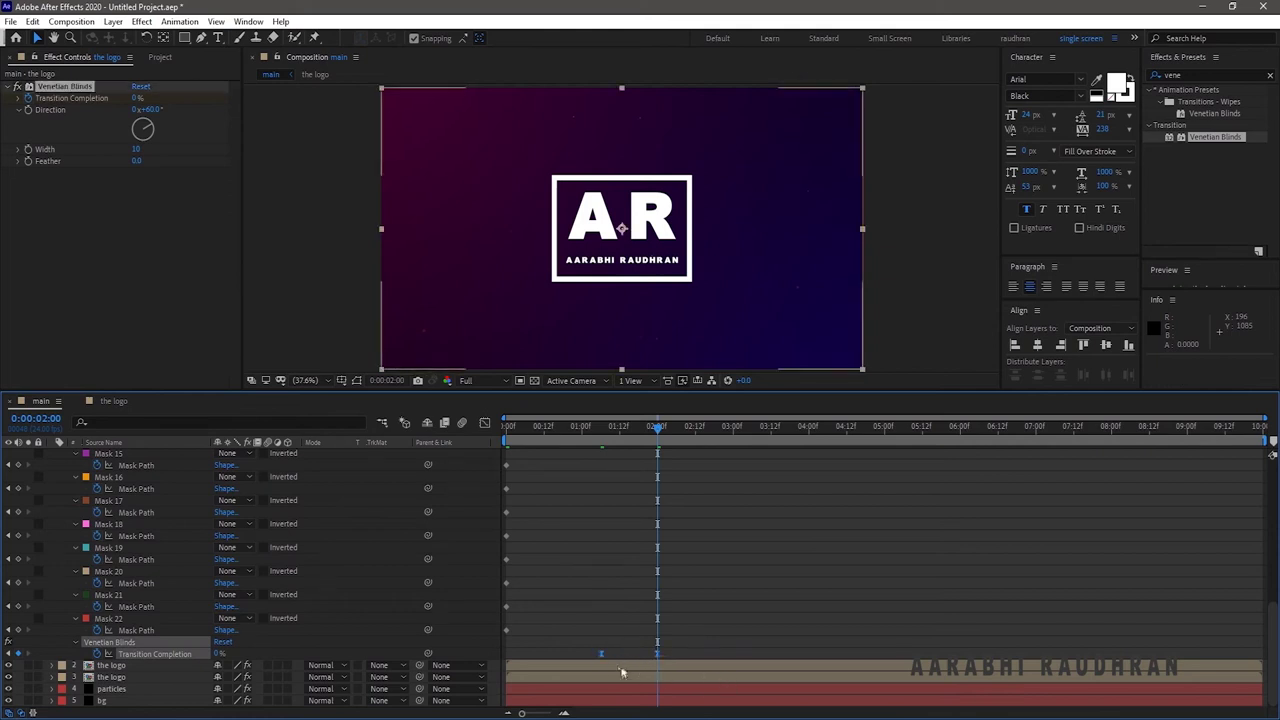
pyautogui.click(485, 424)
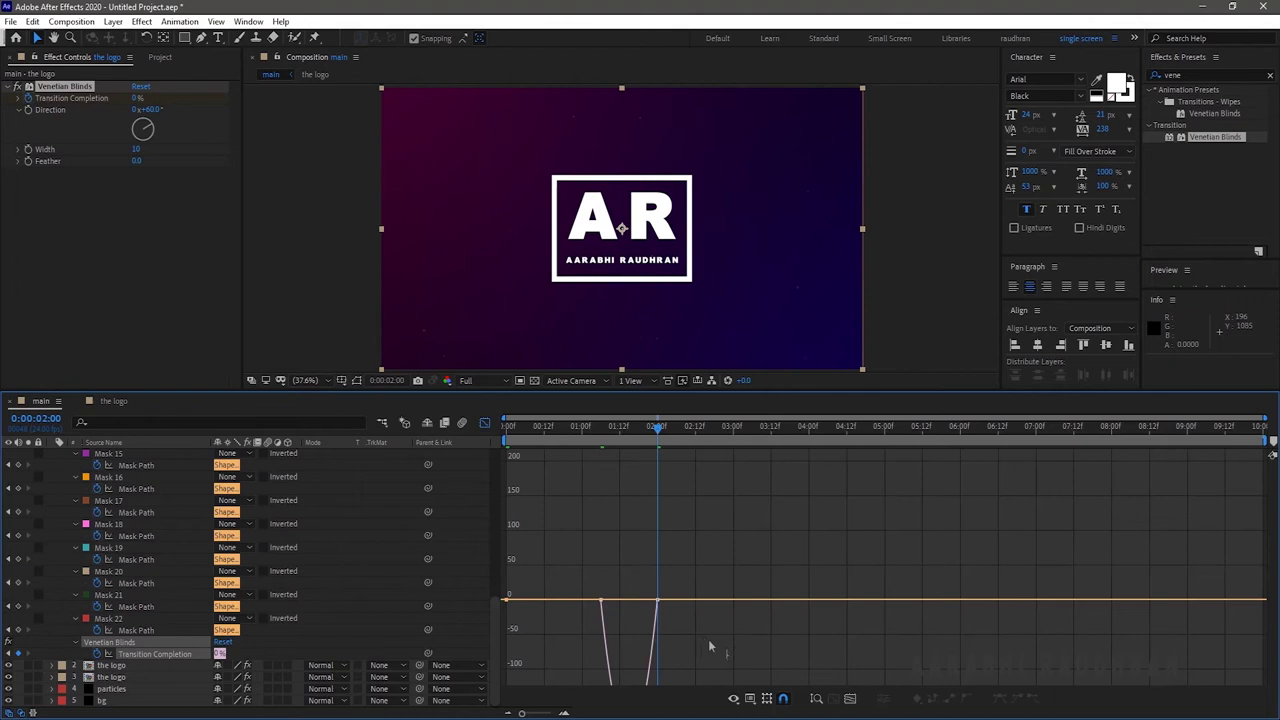
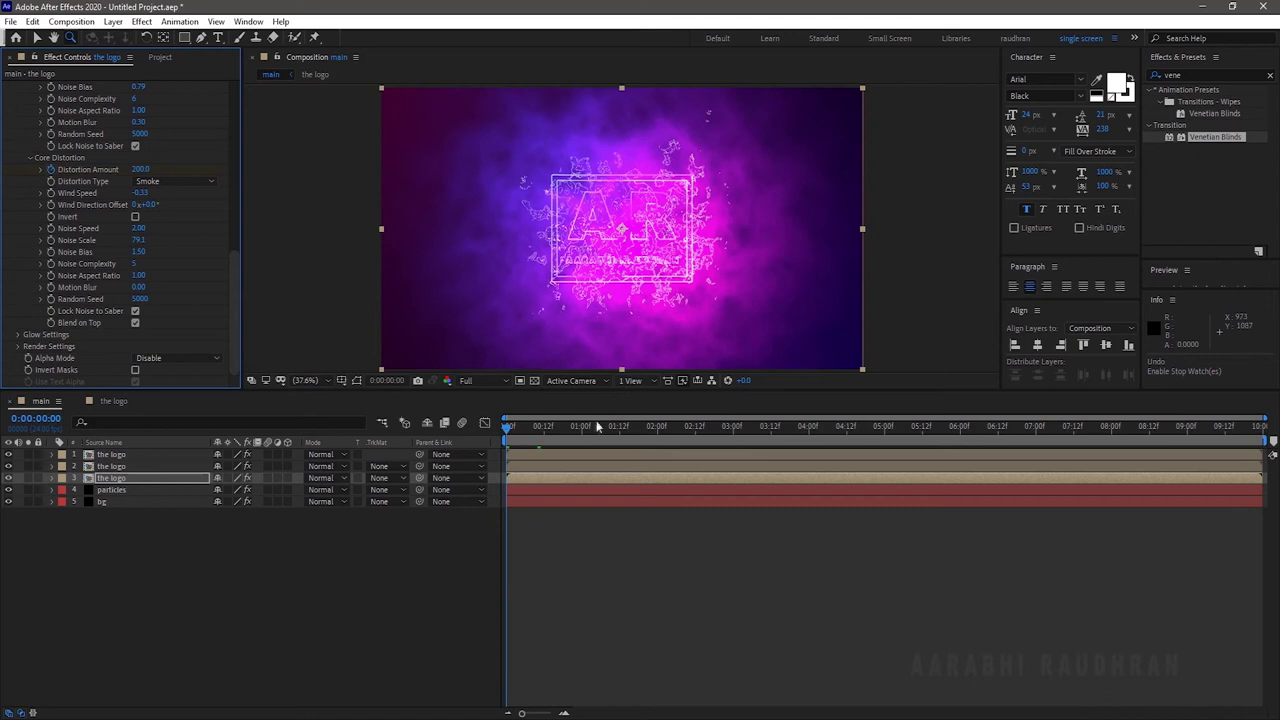
# Step: Scrub back and forth through the timeline to preview the AR logo forming
pyautogui.click(564, 428)
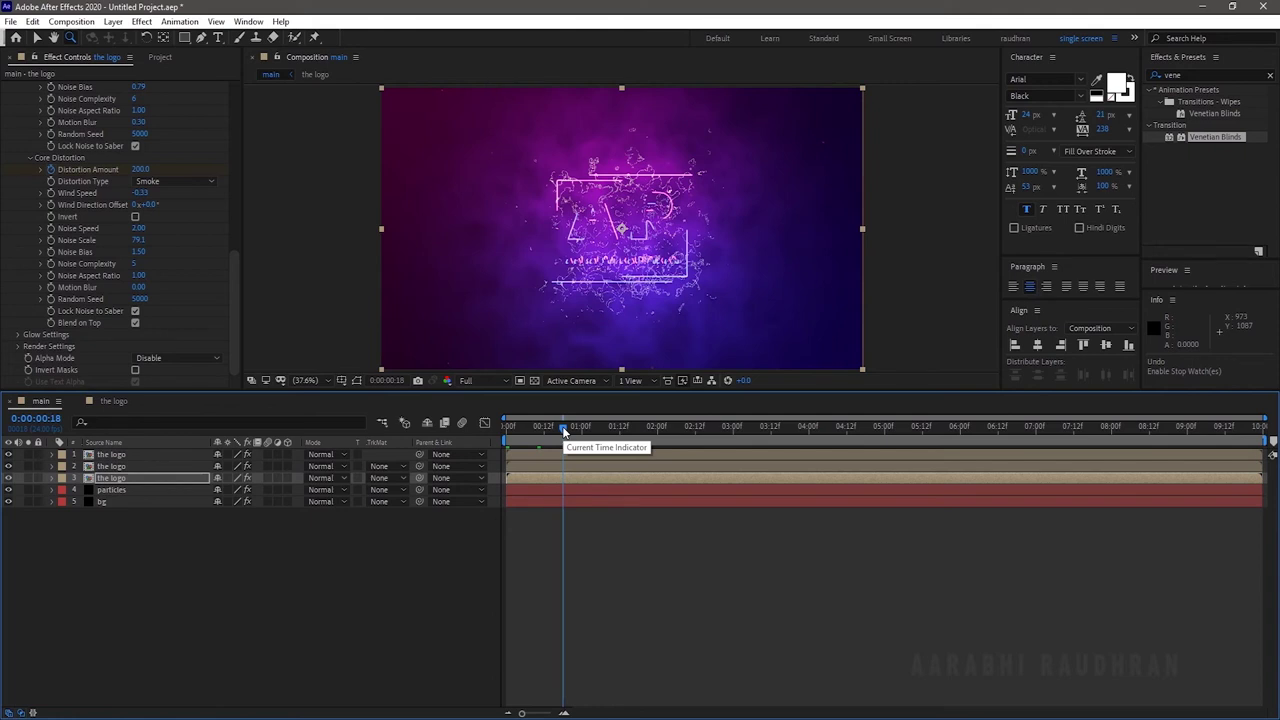
pyautogui.moveTo(564, 428)
pyautogui.mouseDown()
pyautogui.moveTo(481, 439)
pyautogui.moveTo(549, 445)
pyautogui.mouseUp()
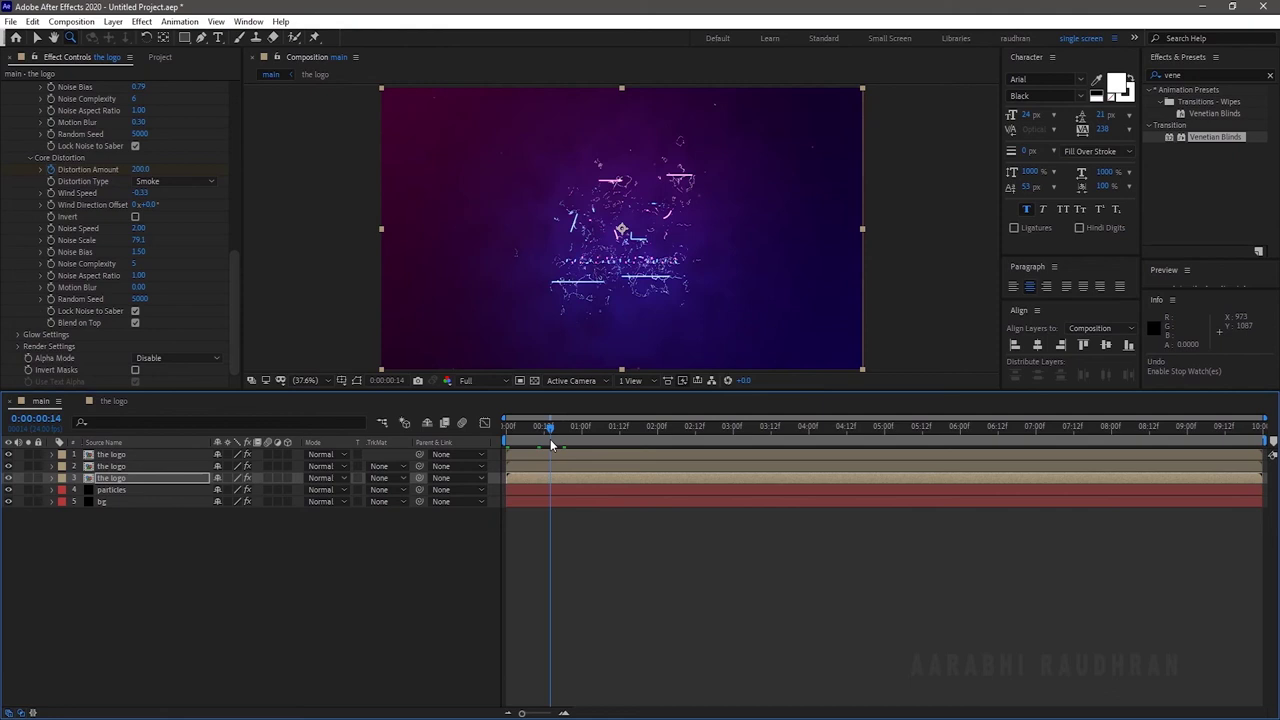
pyautogui.moveTo(550, 439); pyautogui.dragTo(562, 439)
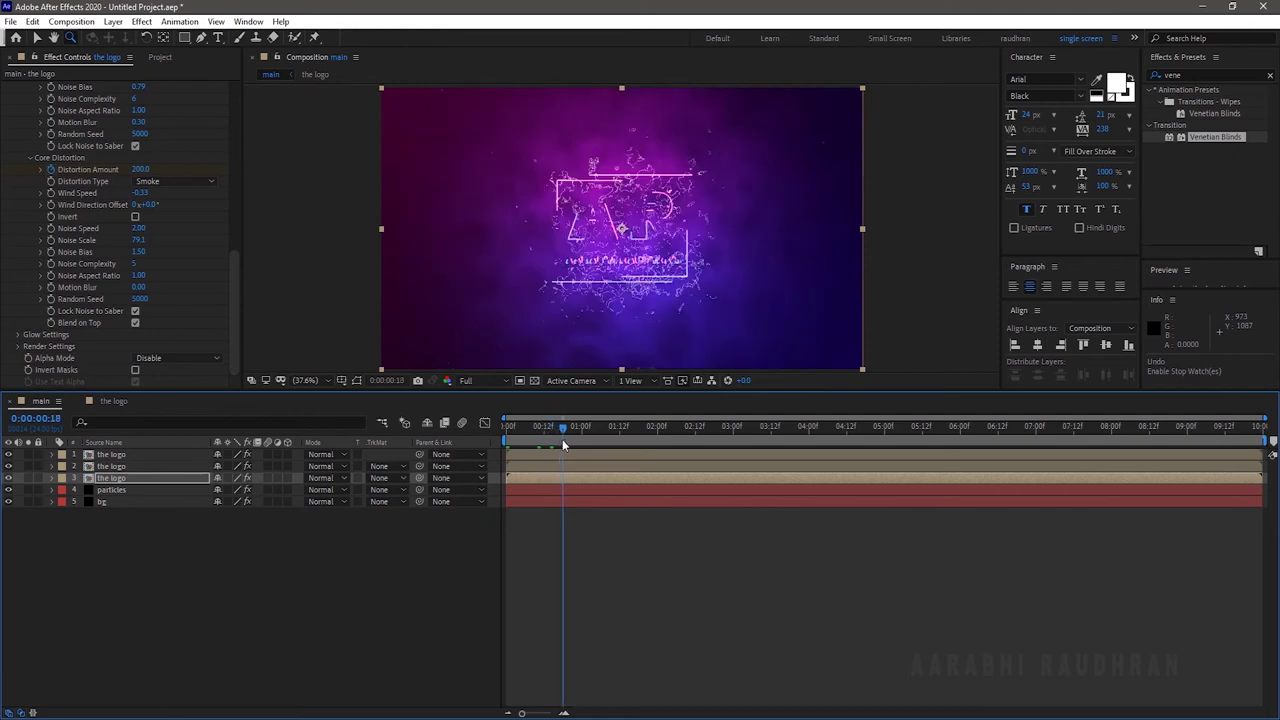
pyautogui.moveTo(562, 439); pyautogui.dragTo(583, 441)
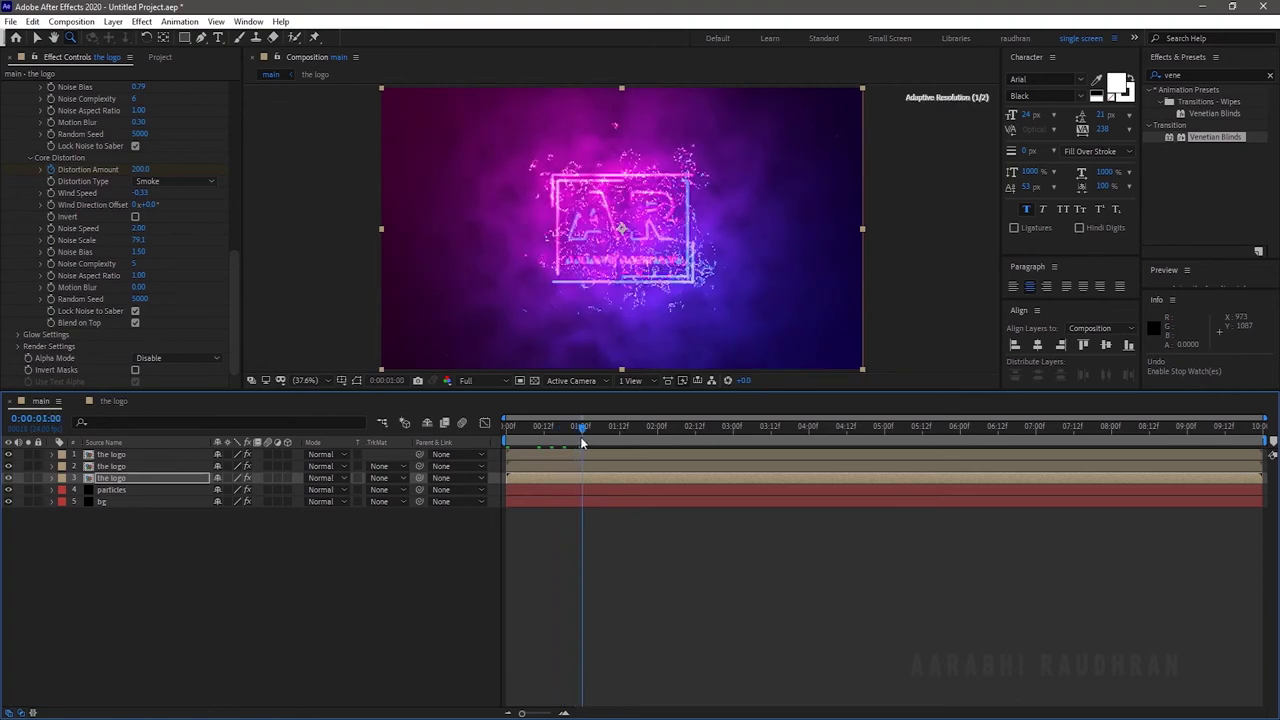
# Step: Set layer 3's Saber Core Distortion Amount to 20
pyautogui.click(143, 169)
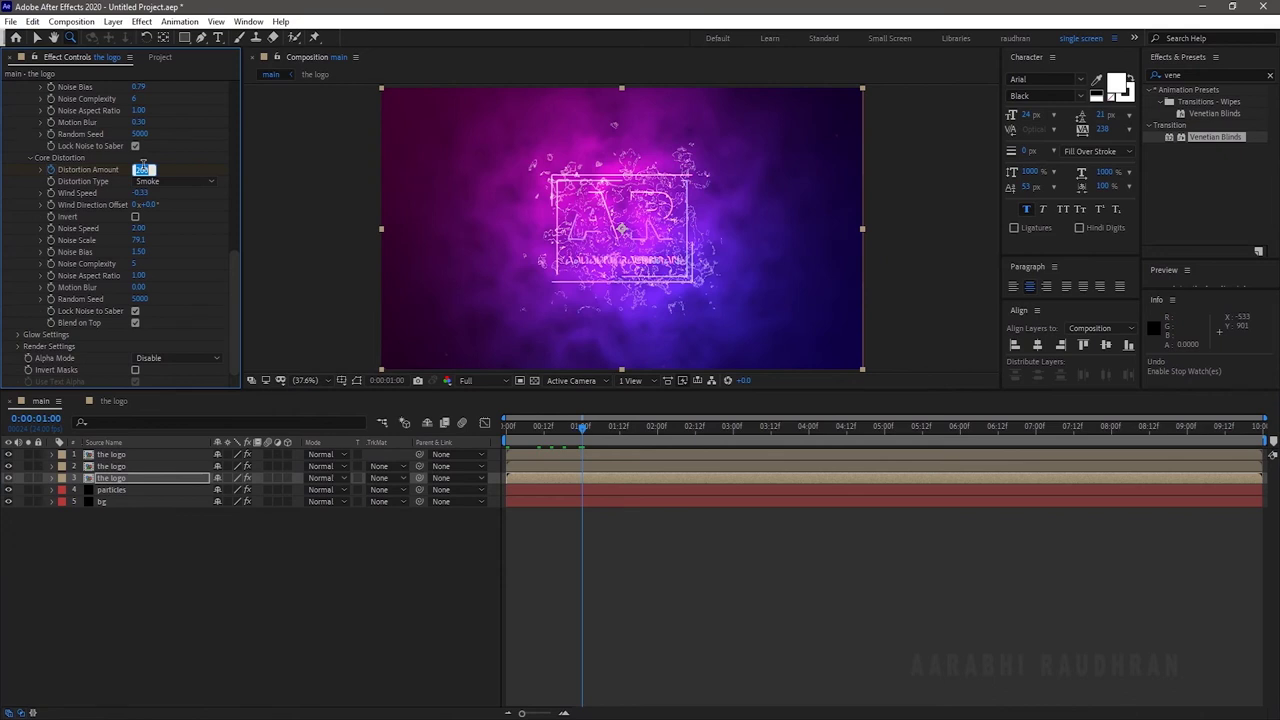
pyautogui.write('200')
pyautogui.press('Return')
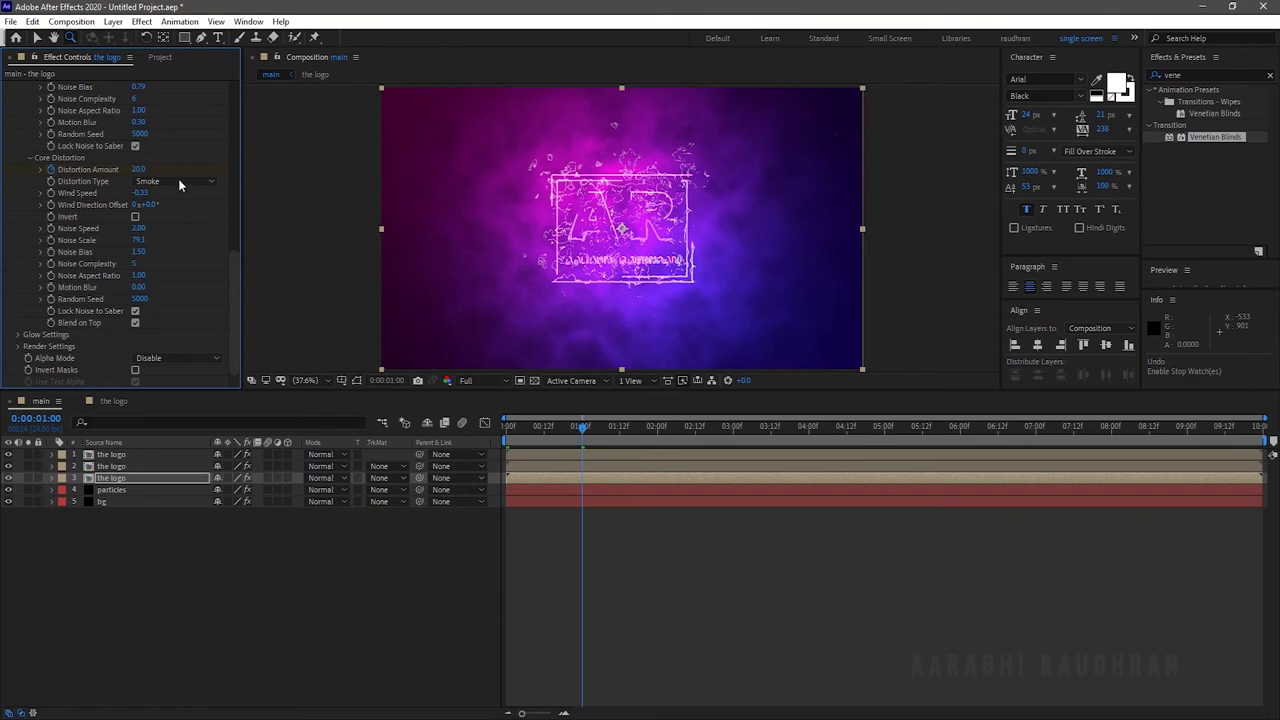
pyautogui.click(129, 467)
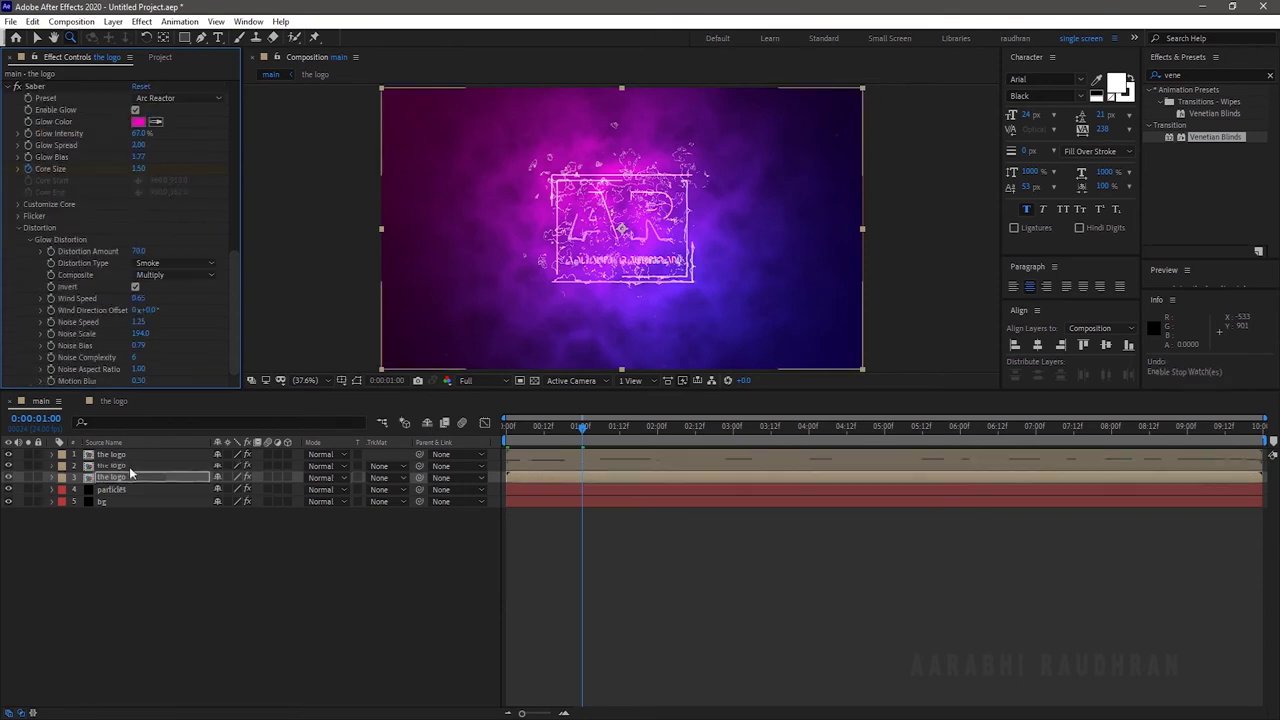
pyautogui.click(139, 251)
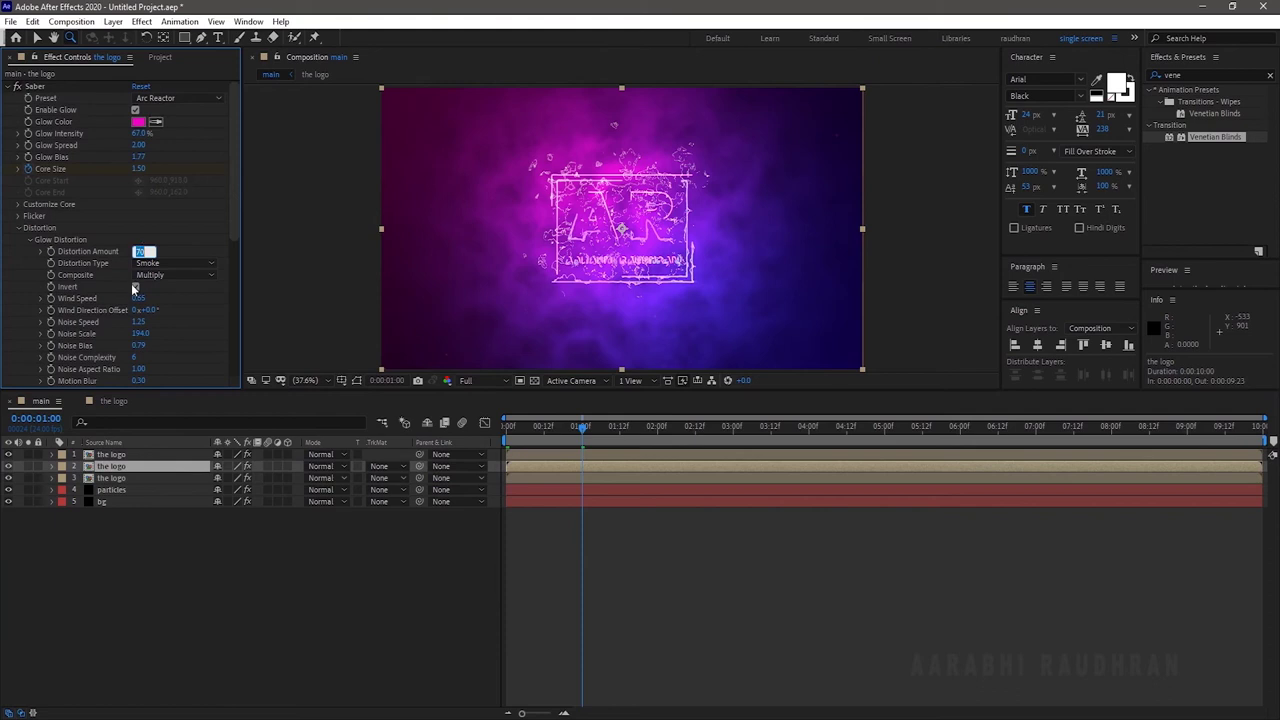
pyautogui.click(137, 477)
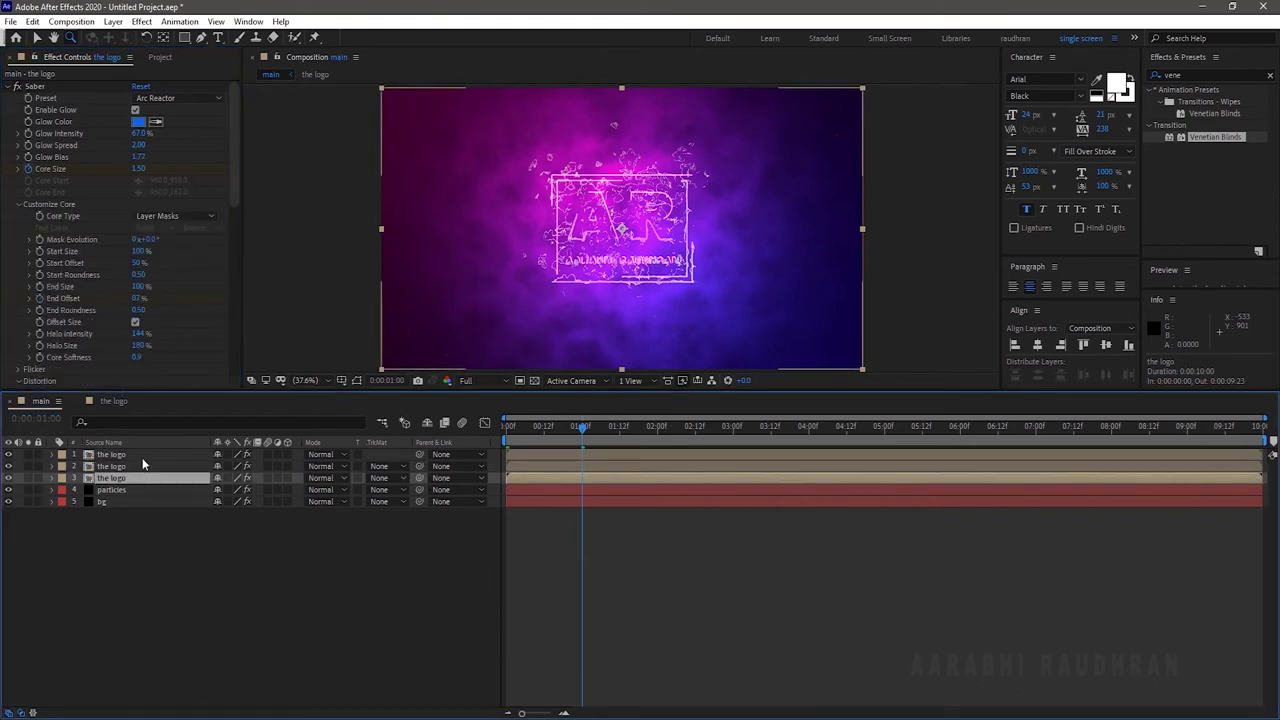
pyautogui.click(139, 466)
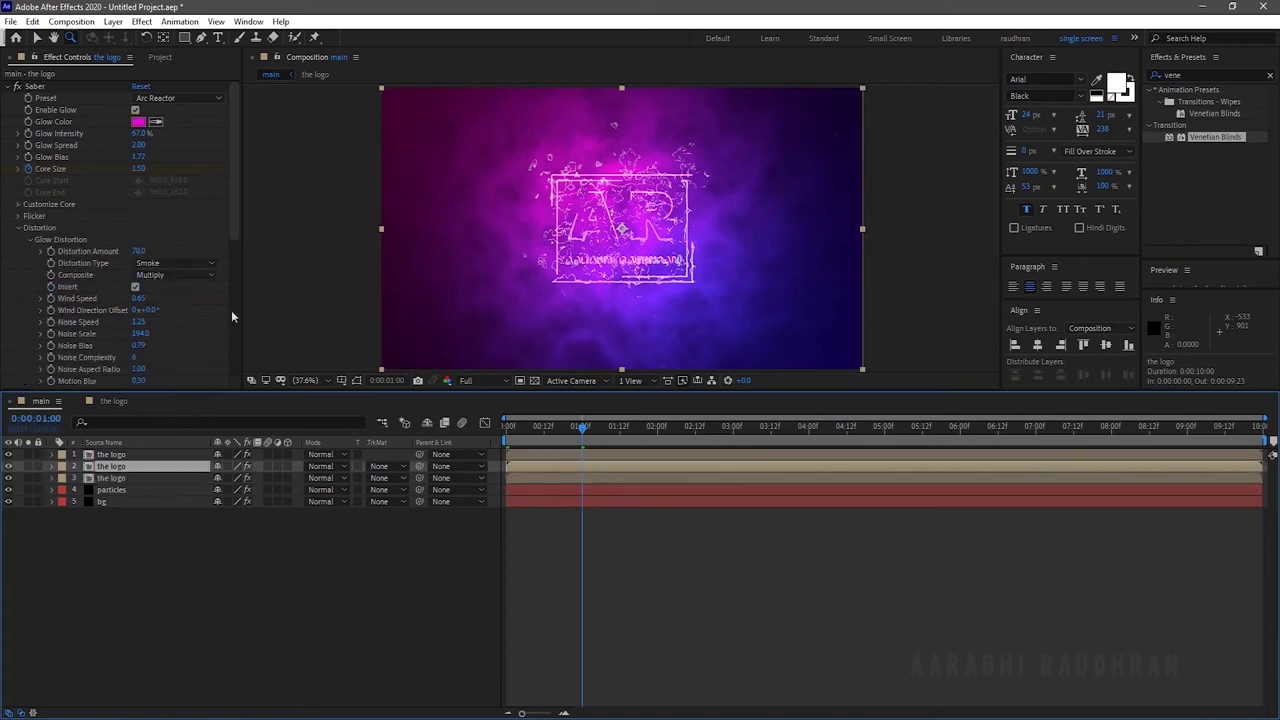
pyautogui.scroll(-5, 232, 223)
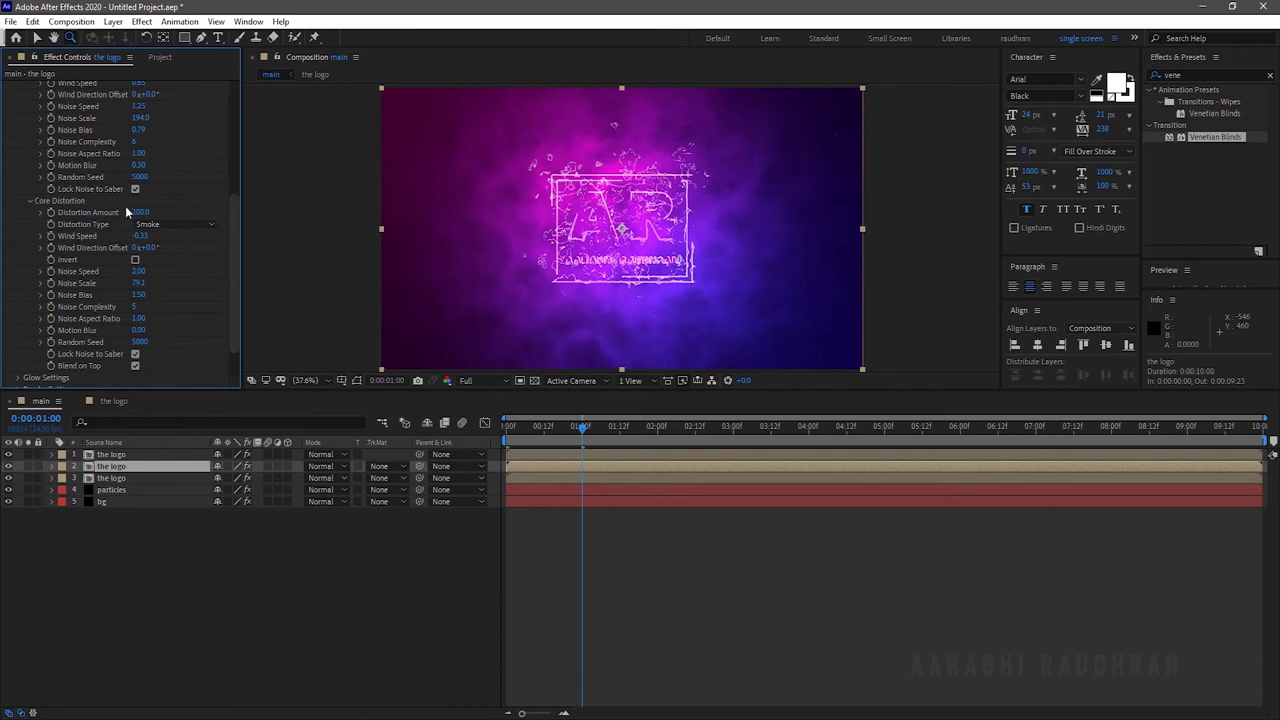
pyautogui.click(141, 212)
pyautogui.write('20')
pyautogui.press('Return')
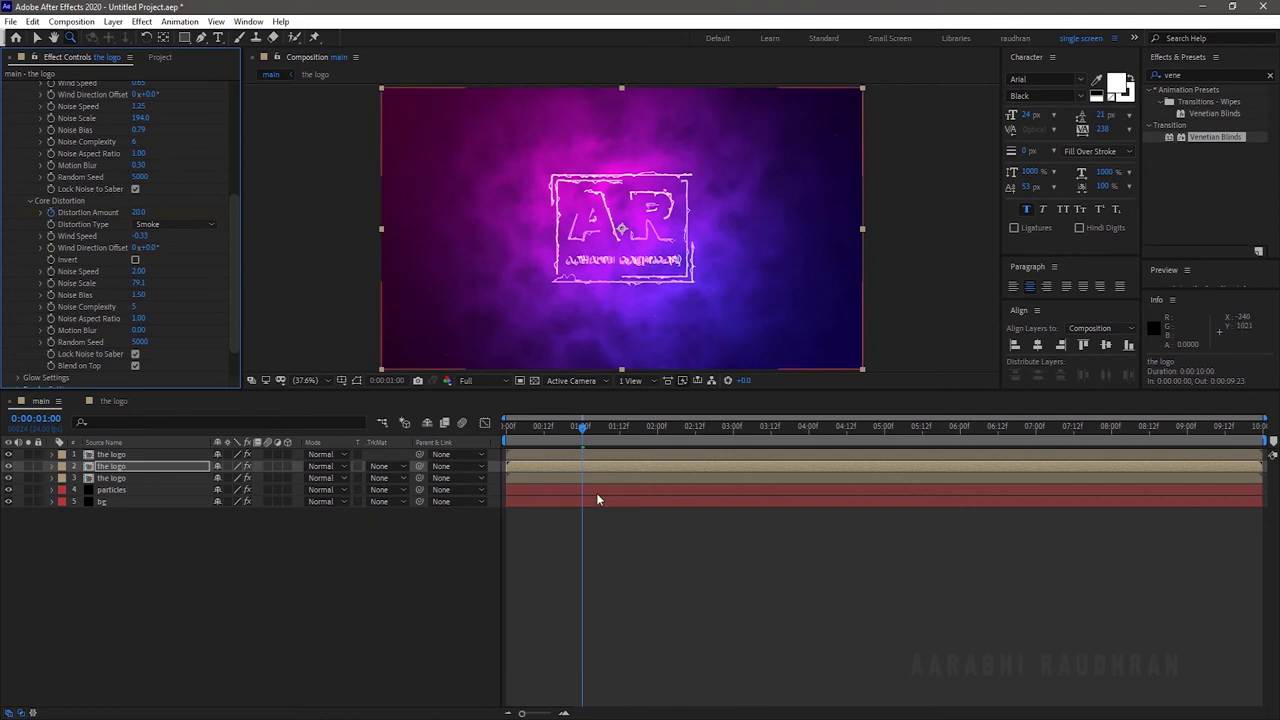
pyautogui.press('Home')
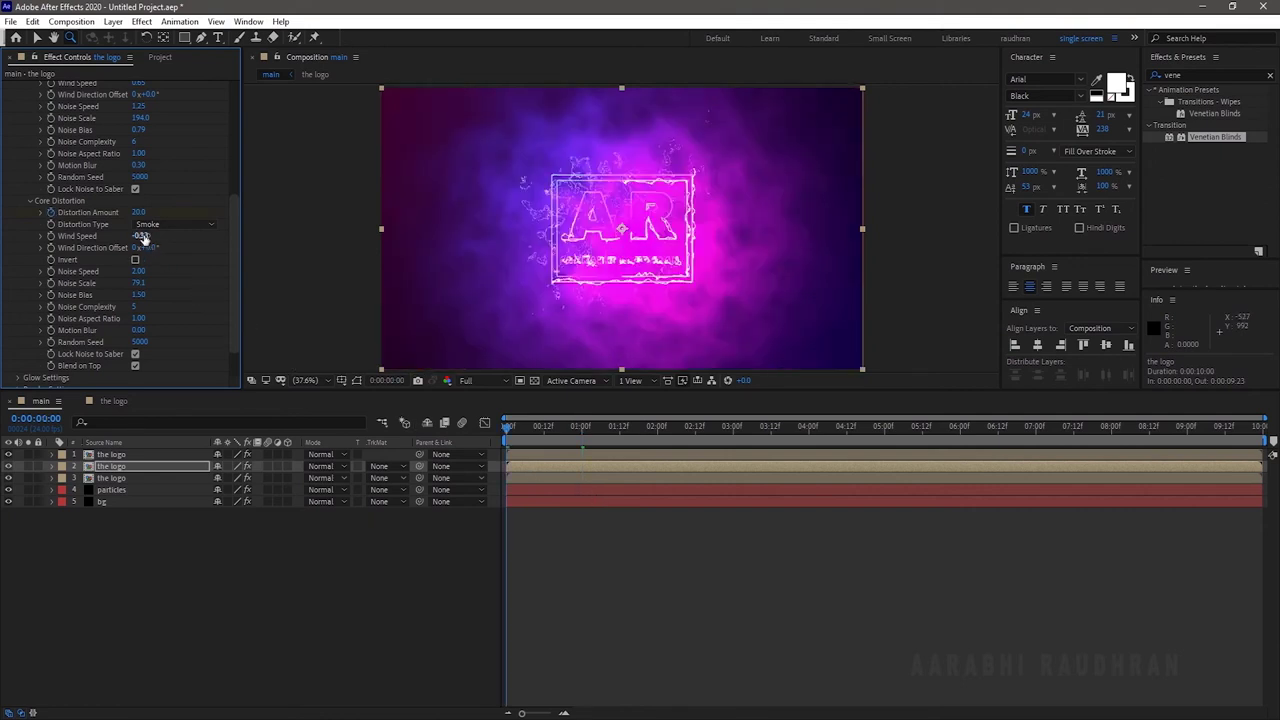
pyautogui.click(139, 212)
pyautogui.write('200')
pyautogui.press('Return')
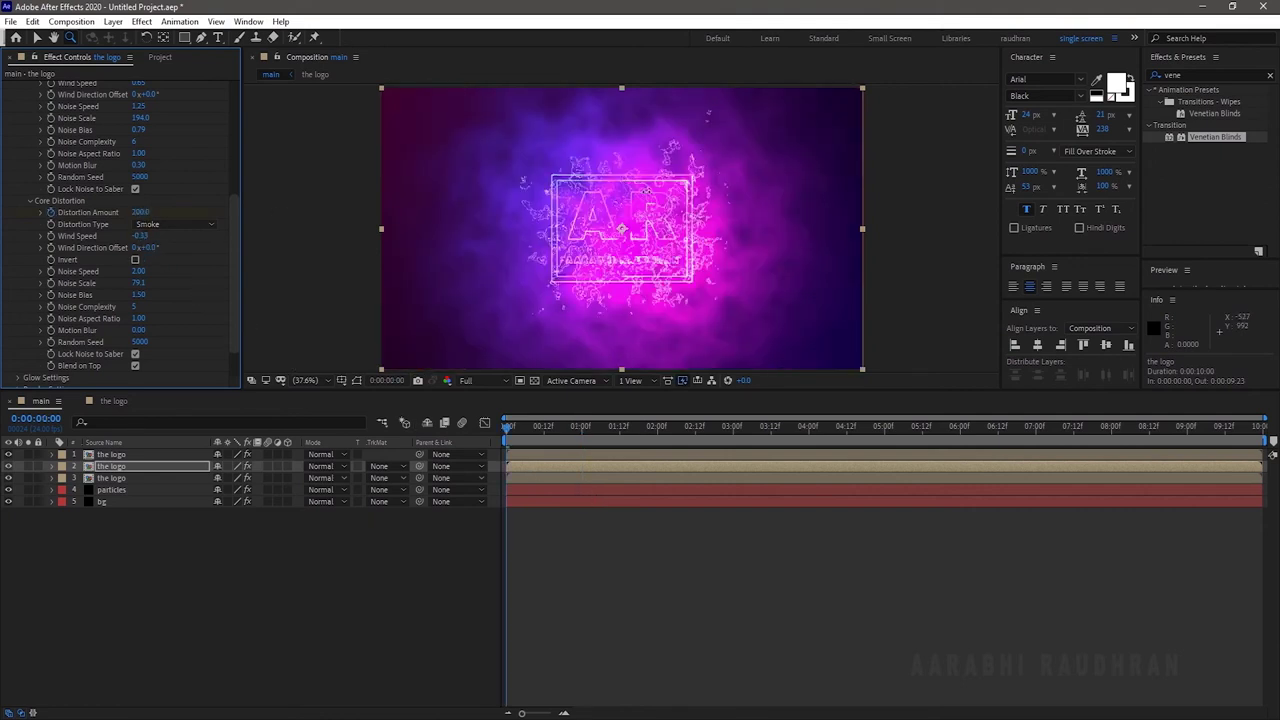
pyautogui.click(685, 605)
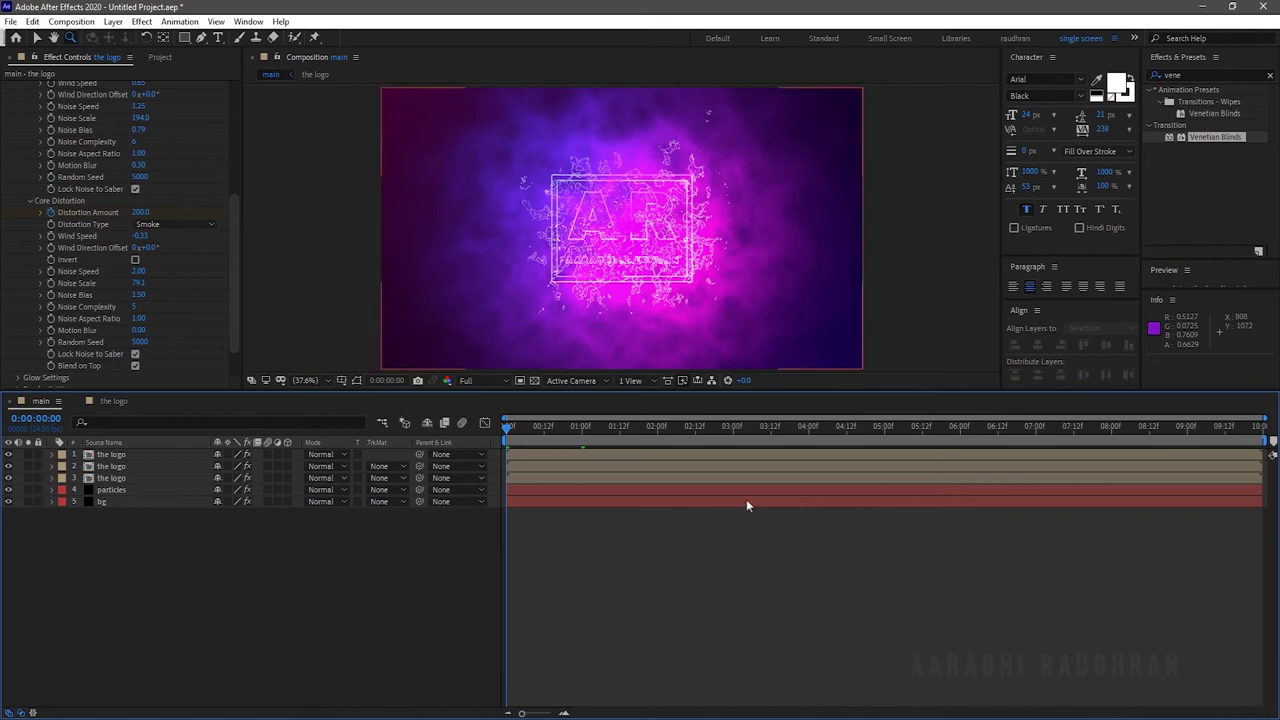
pyautogui.moveTo(510, 428)
pyautogui.mouseDown()
pyautogui.moveTo(603, 428)
pyautogui.moveTo(508, 428)
pyautogui.mouseUp()
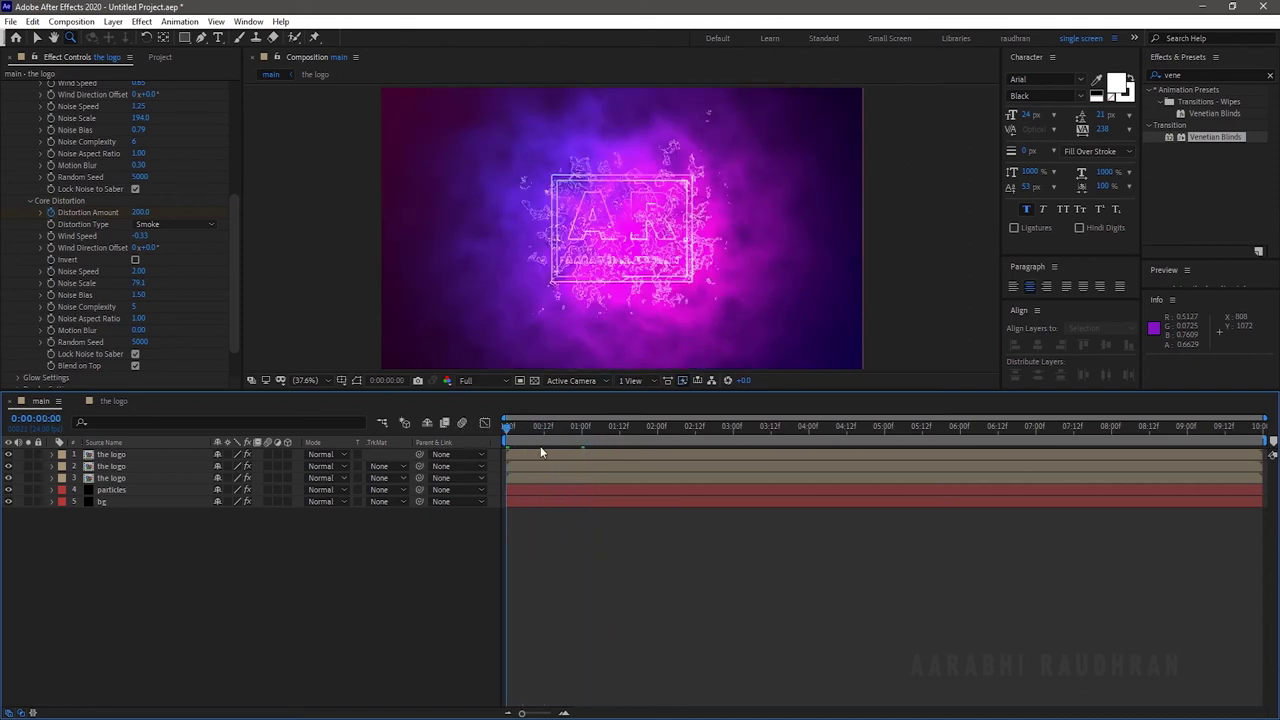
# Step: Pre-compose logo layers 1–3 into 'logo pre comp' and reveal its Scale property
pyautogui.click(117, 477)
pyautogui.keyDown('shift'); pyautogui.click(117, 455); pyautogui.keyUp('shift')
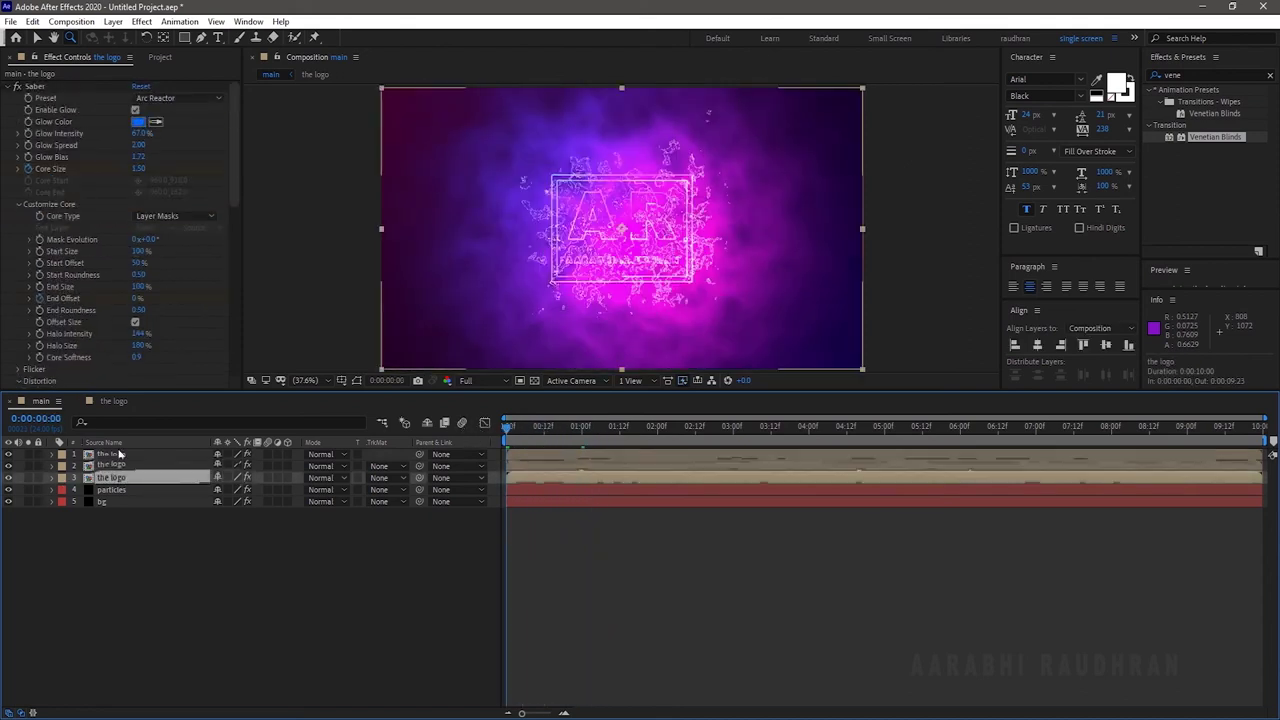
pyautogui.rightClick(116, 455)
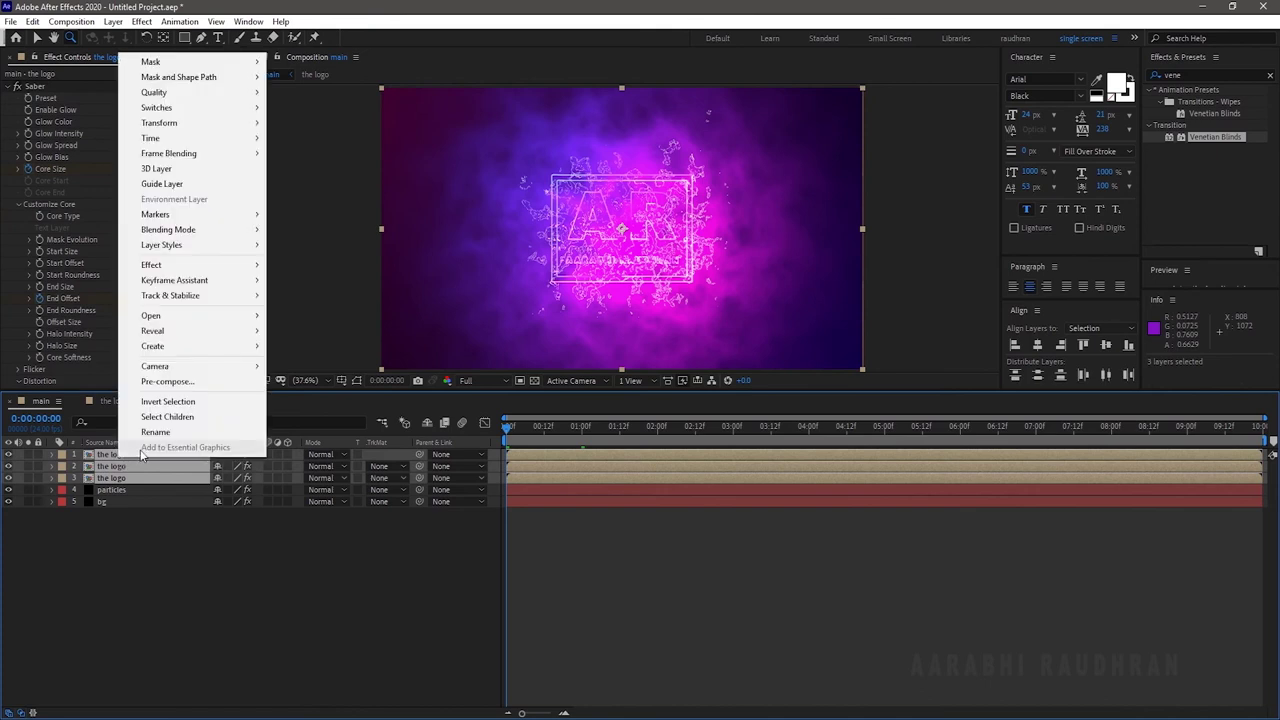
pyautogui.click(167, 382)
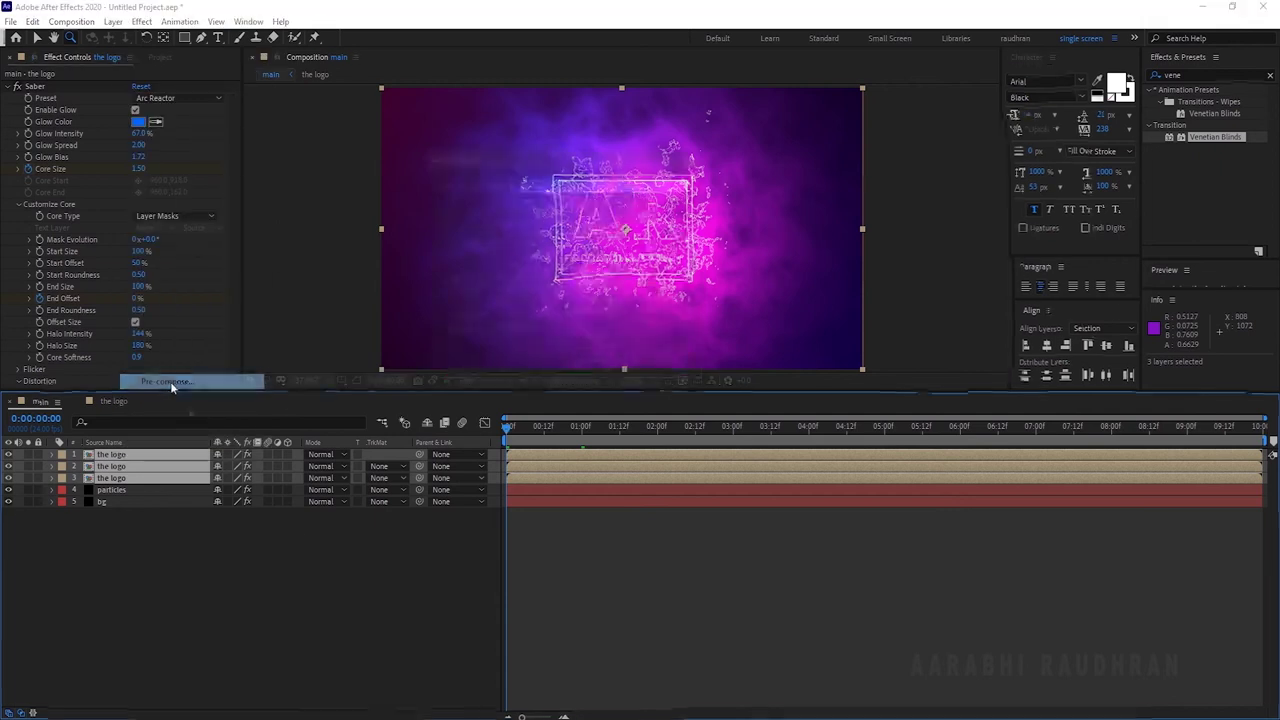
pyautogui.press('BackSpace')
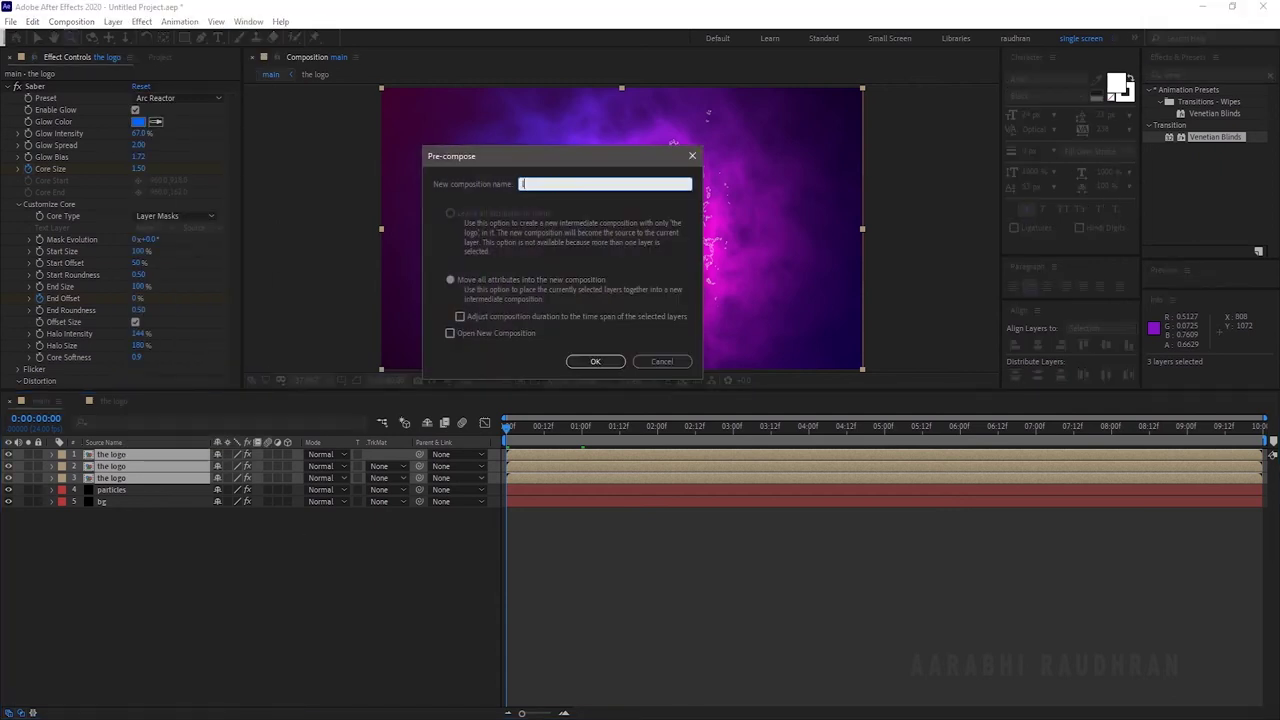
pyautogui.write('logo pre comp')
pyautogui.press('Return')
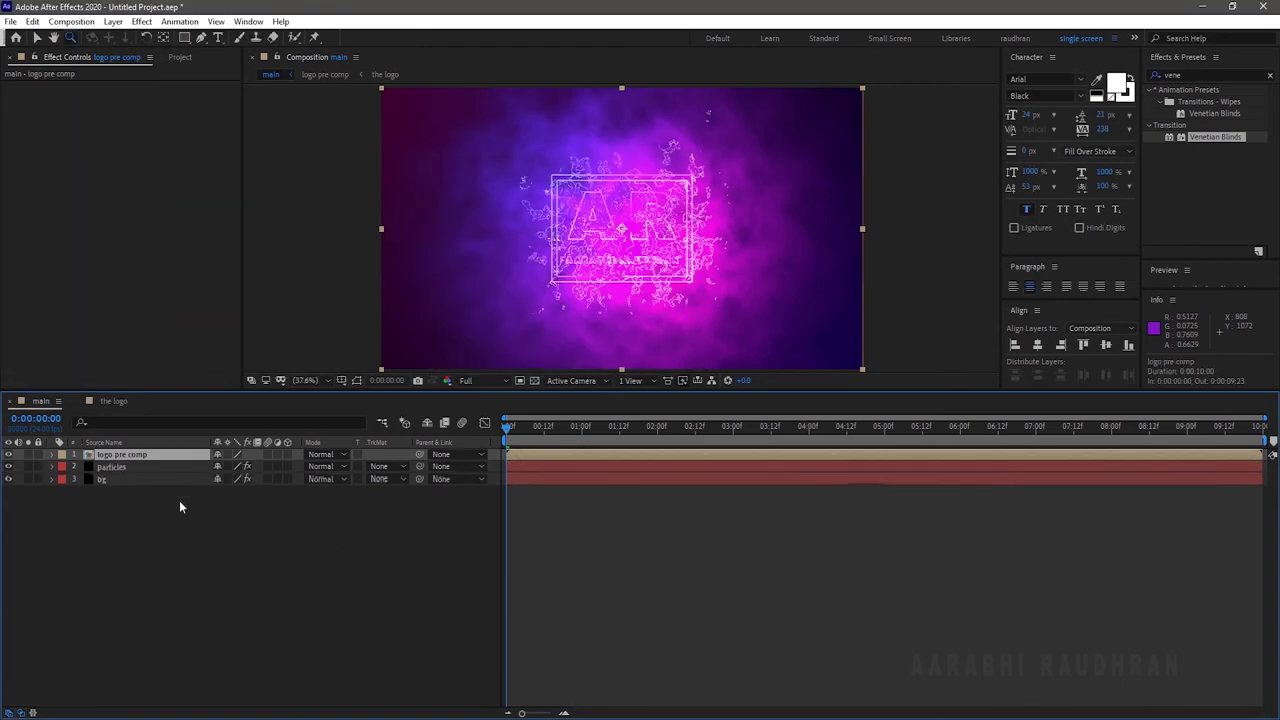
pyautogui.press('s')
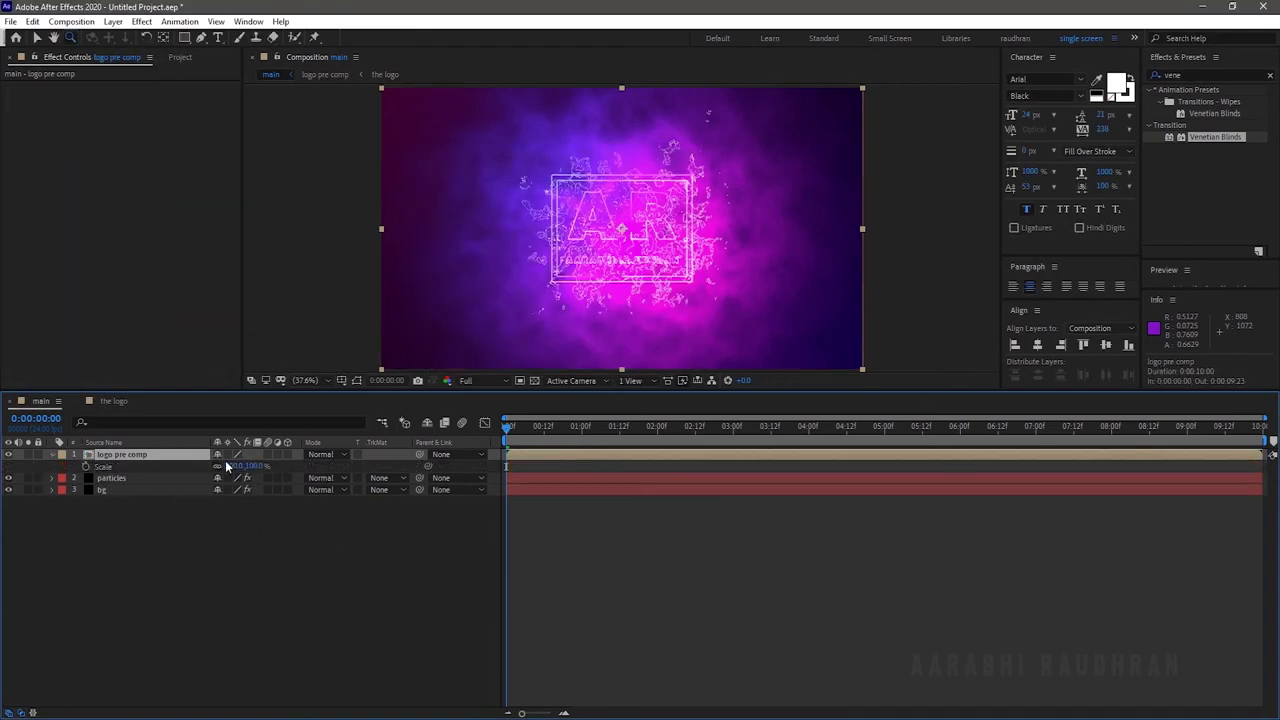
# Step: Keyframe the logo pre comp's Scale at 100% at 0:00:02:00
pyautogui.click(659, 429)
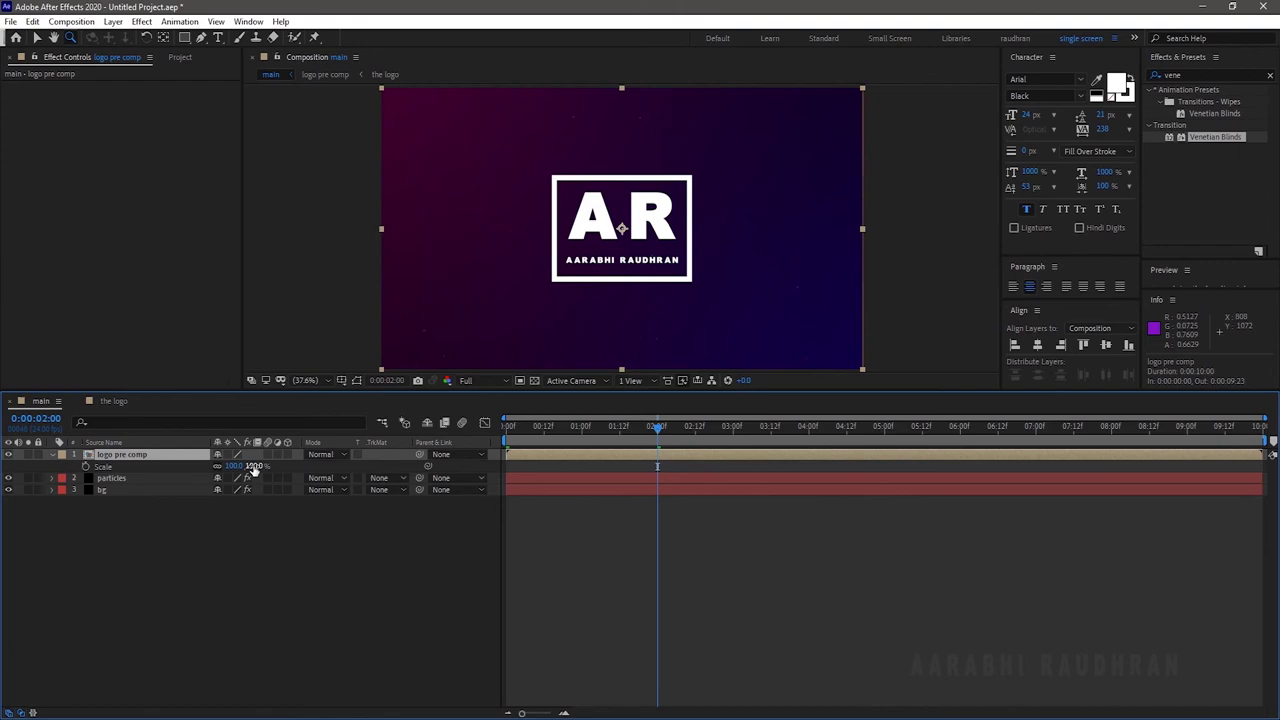
pyautogui.click(232, 467)
pyautogui.write('80')
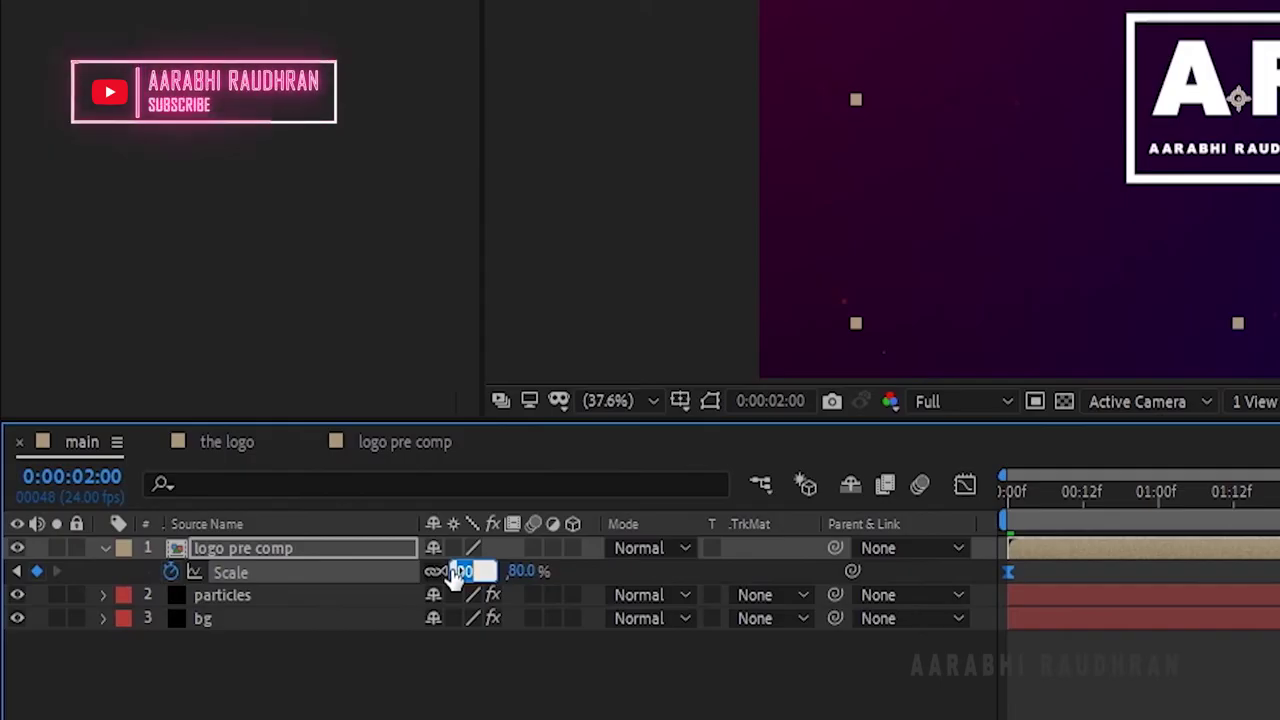
pyautogui.write('100')
pyautogui.press('Return')
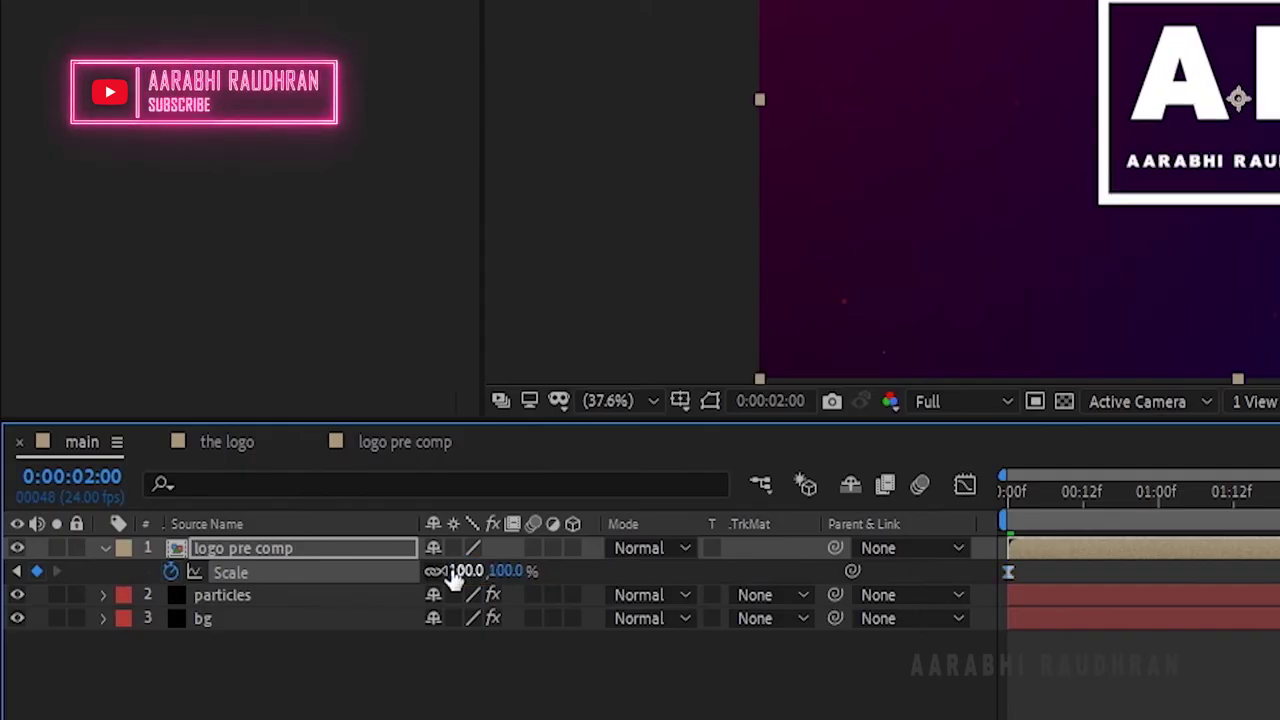
# Step: Set Scale to 1000% on the first frame so the logo zooms in
pyautogui.press('Home')
pyautogui.click(460, 572)
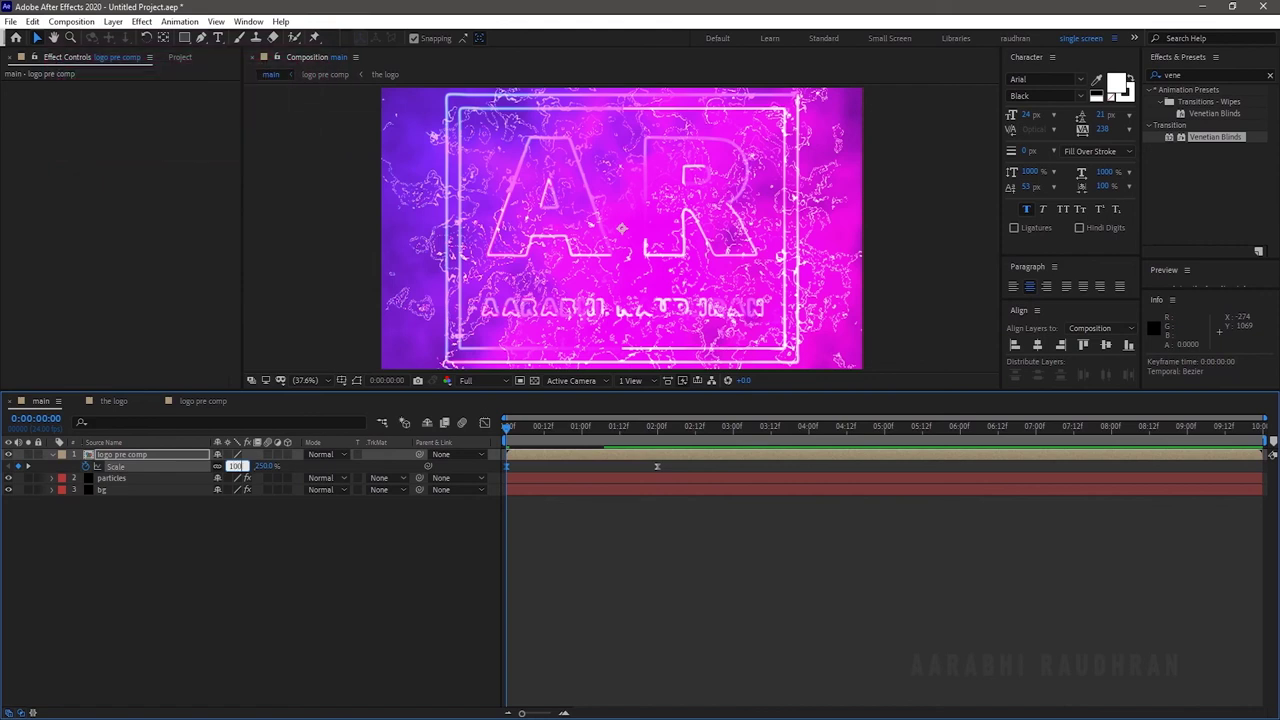
pyautogui.write('1000')
pyautogui.press('Return')
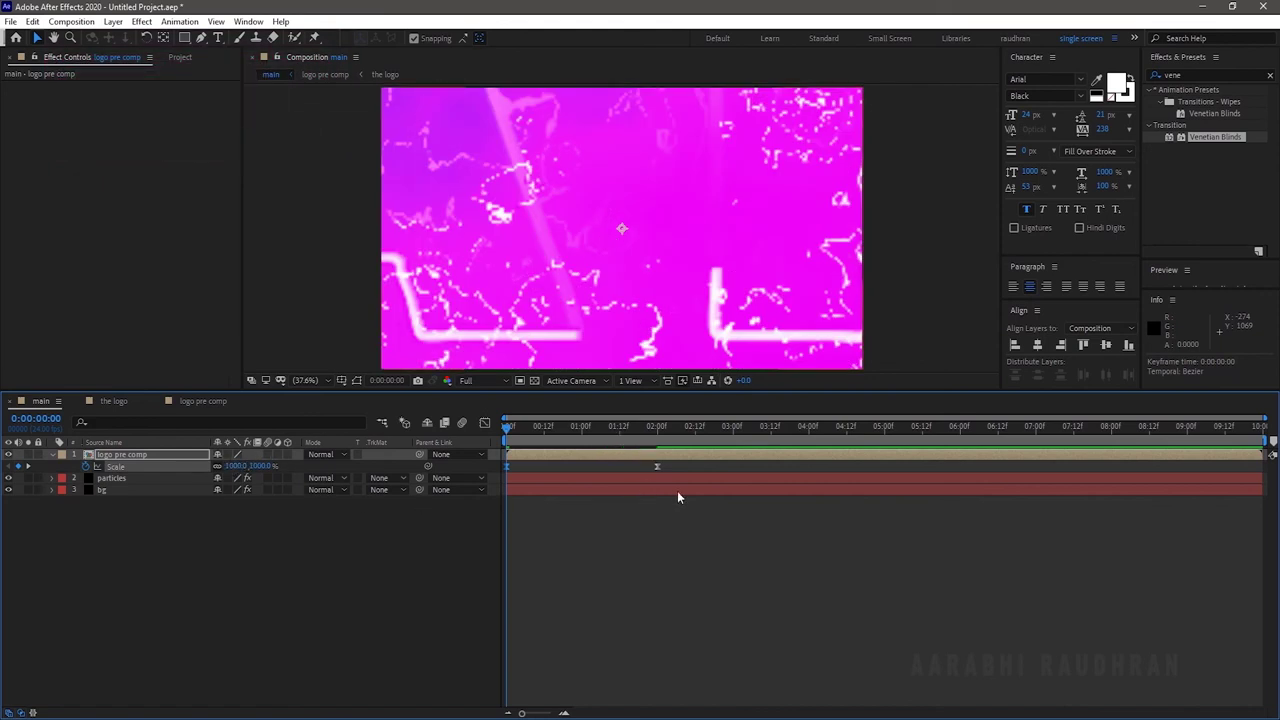
pyautogui.click(28, 467)
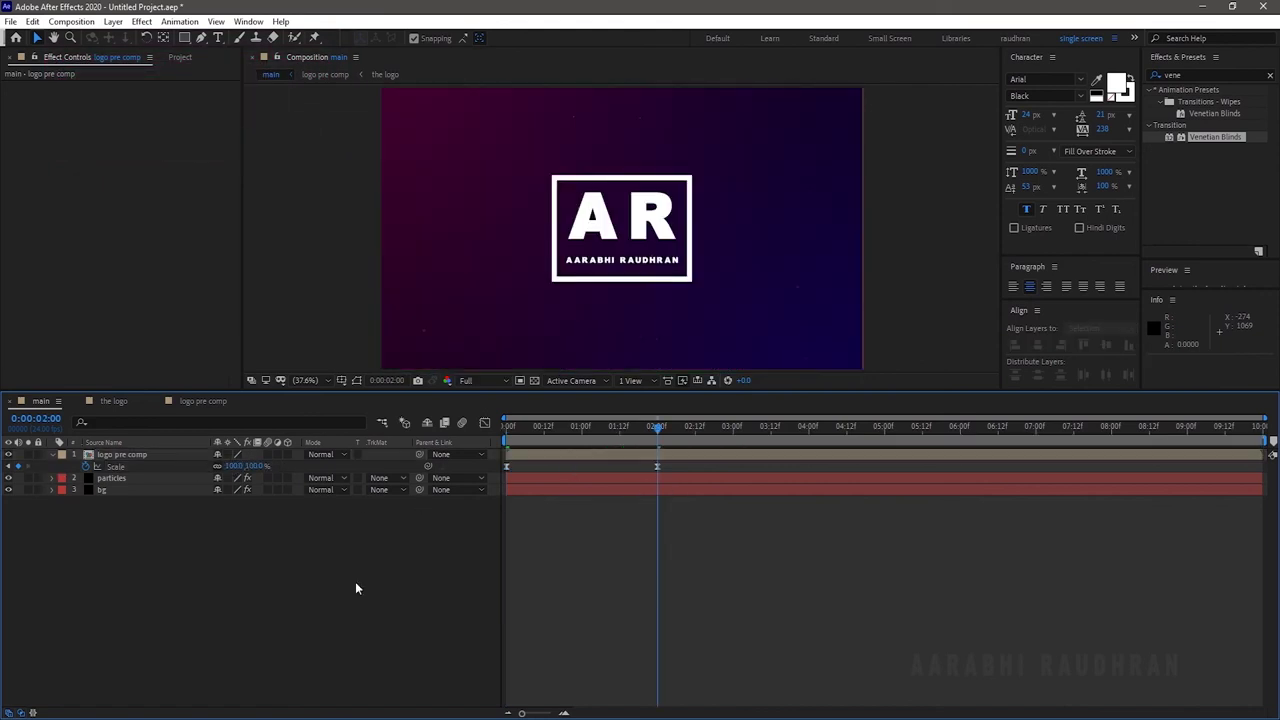
pyautogui.press('Home')
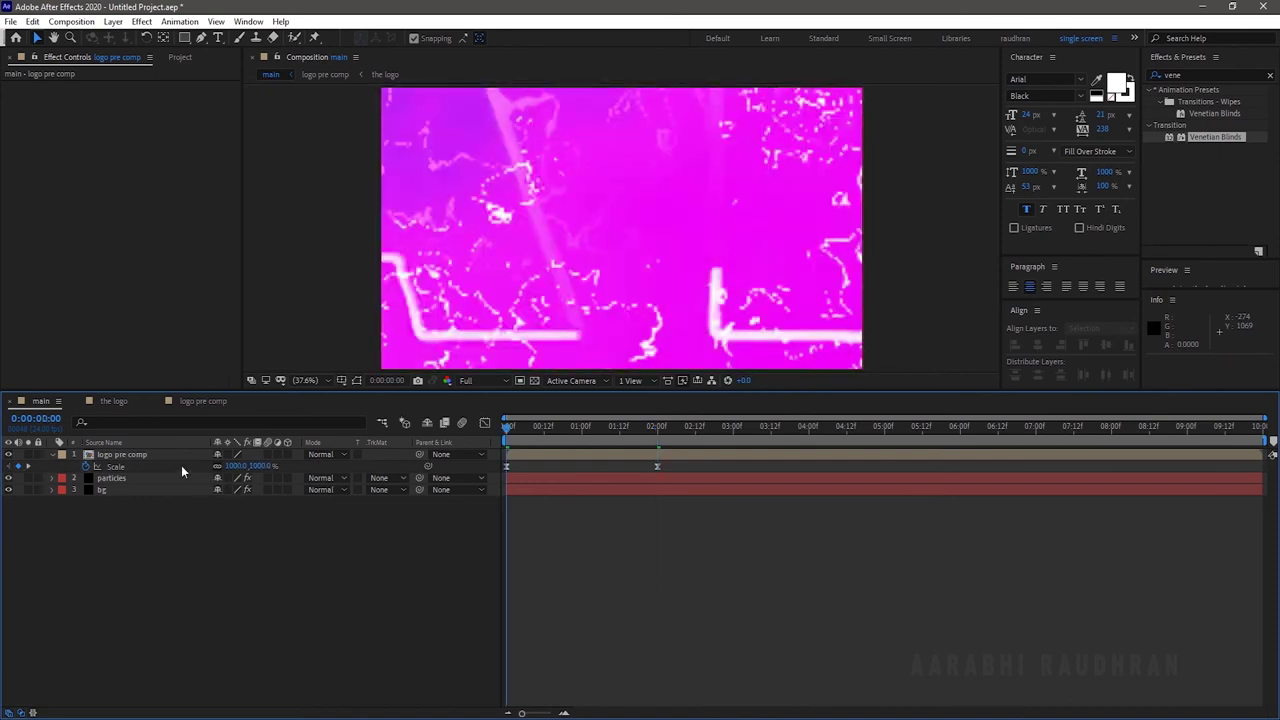
pyautogui.click(133, 456)
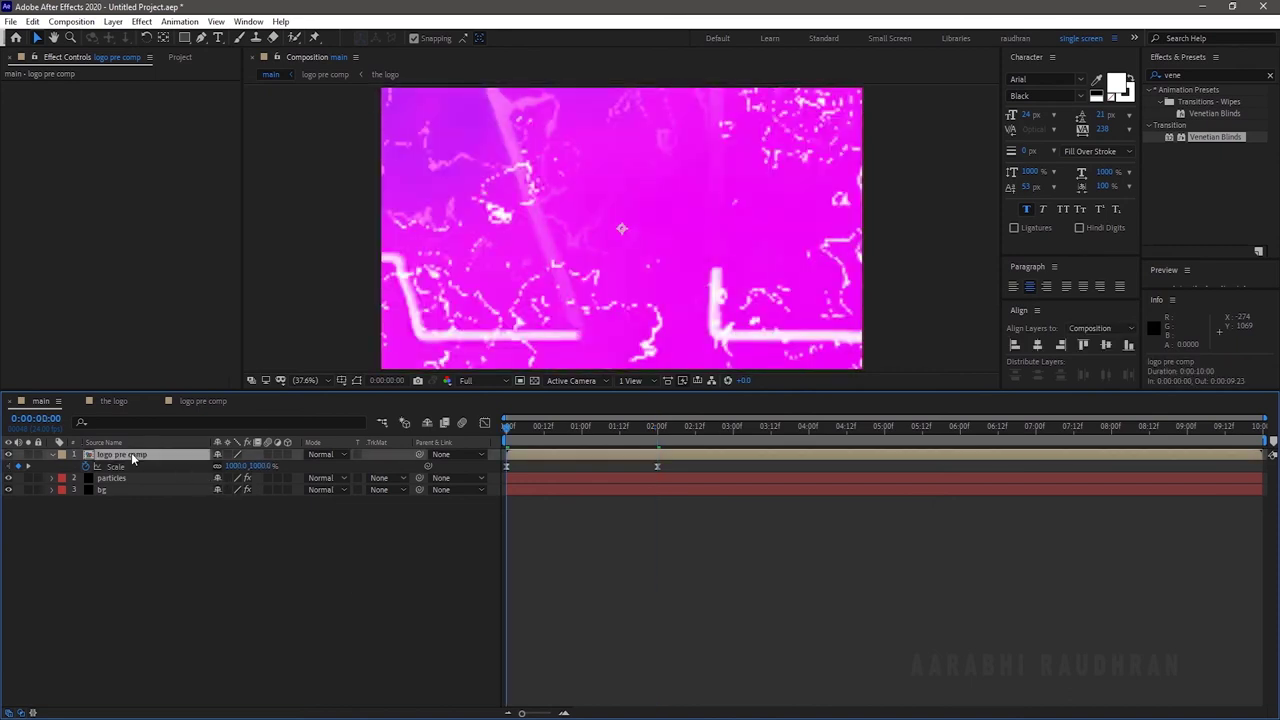
pyautogui.press('r')
# Step: Keyframe the logo pre comp's Rotation at -45° on the first frame
pyautogui.click(231, 466)
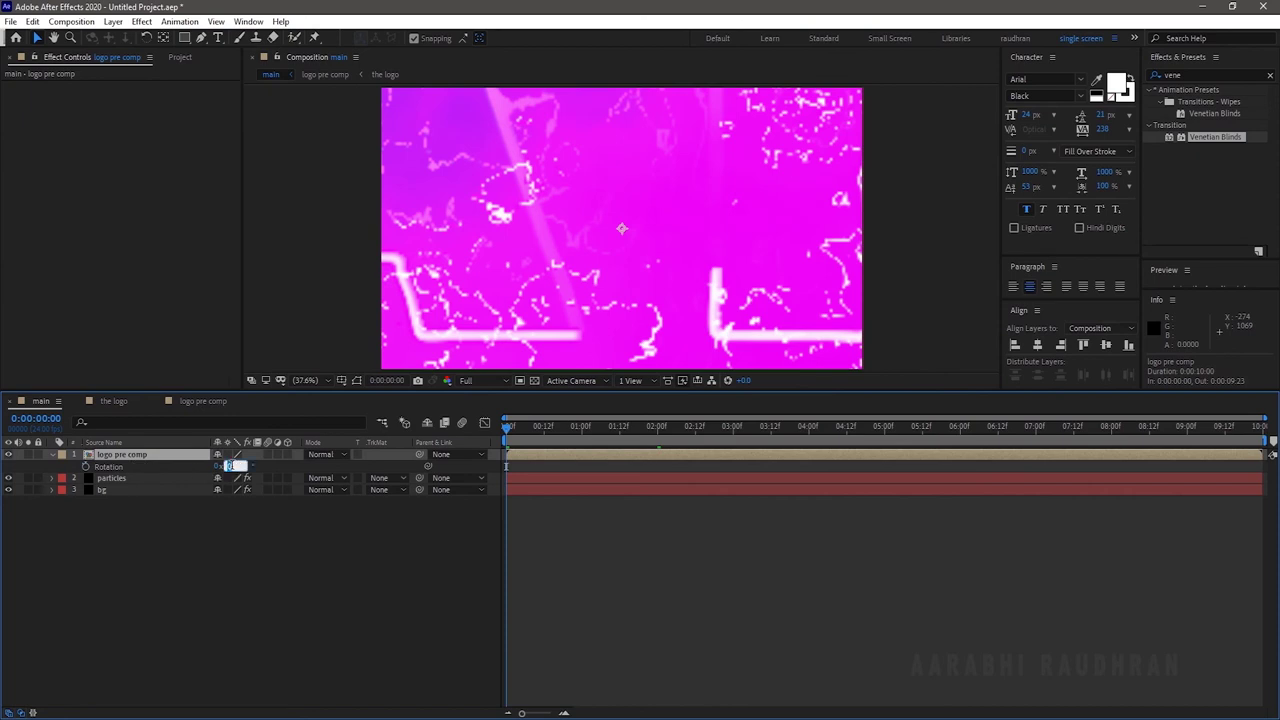
pyautogui.write('-45')
pyautogui.press('Return')
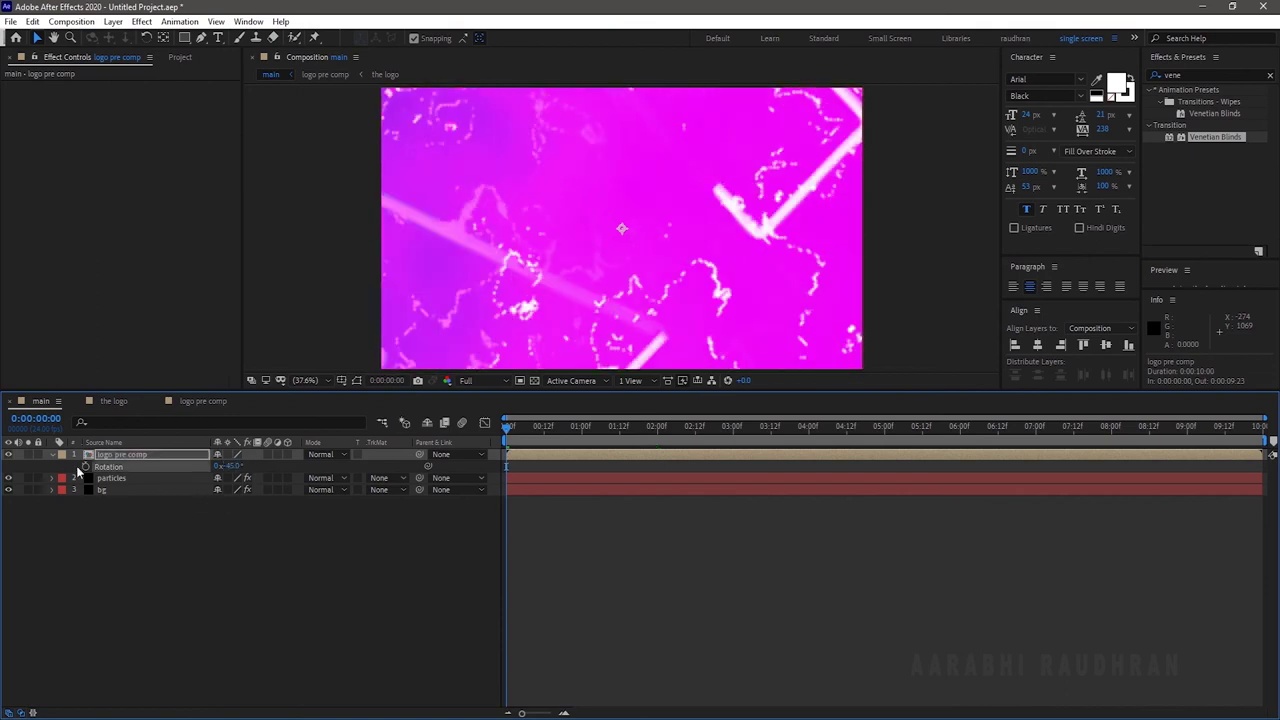
pyautogui.click(86, 467)
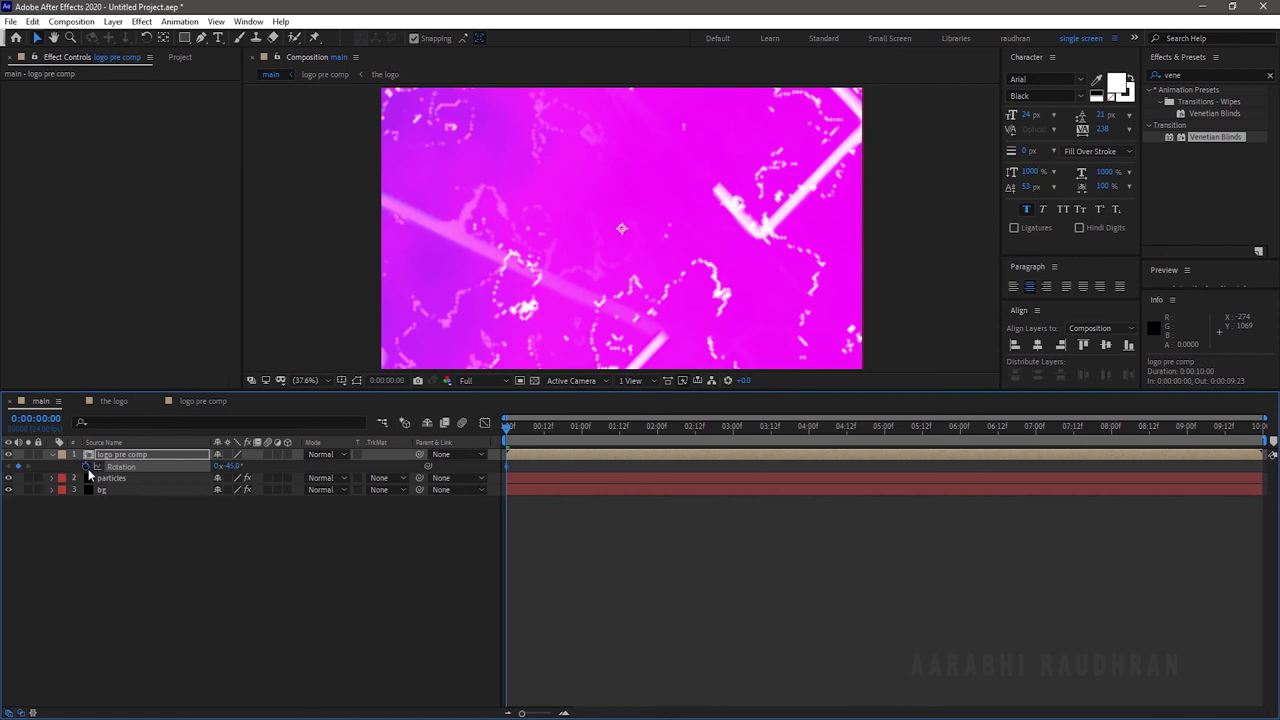
# Step: Set Rotation to 0° at two seconds, then preview the scale-and-rotate reveal
pyautogui.click(657, 428)
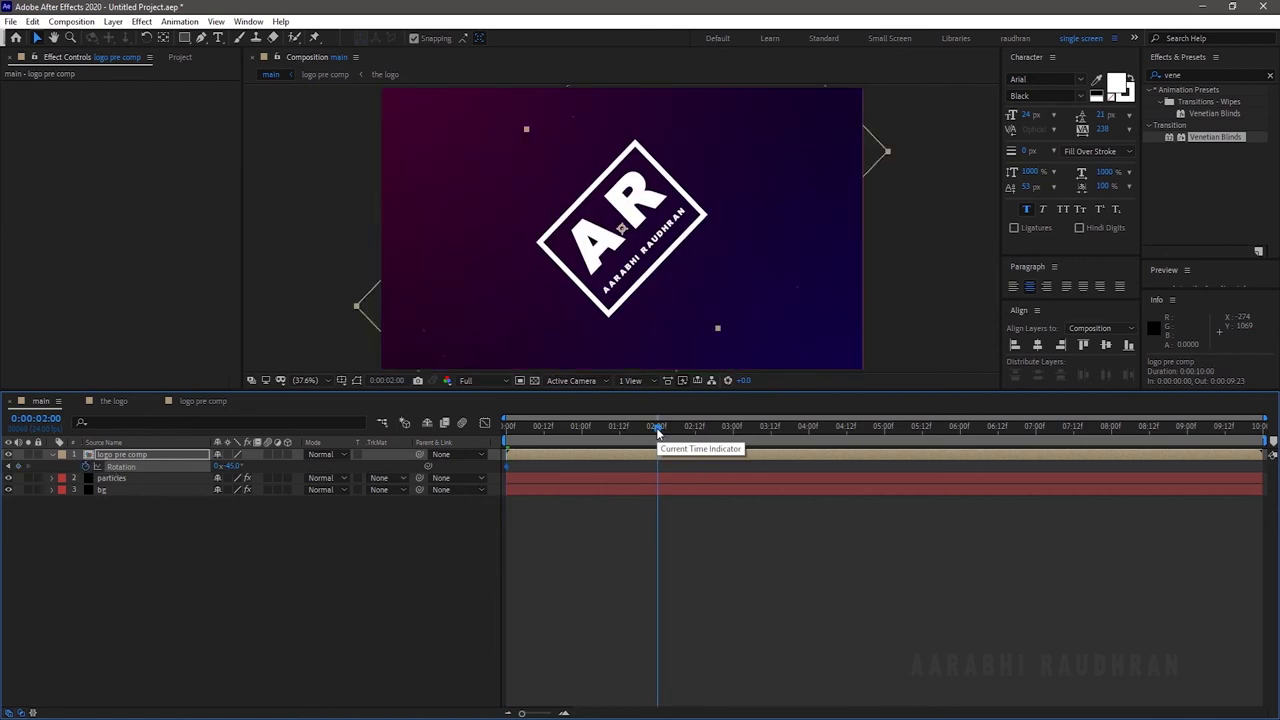
pyautogui.click(233, 466)
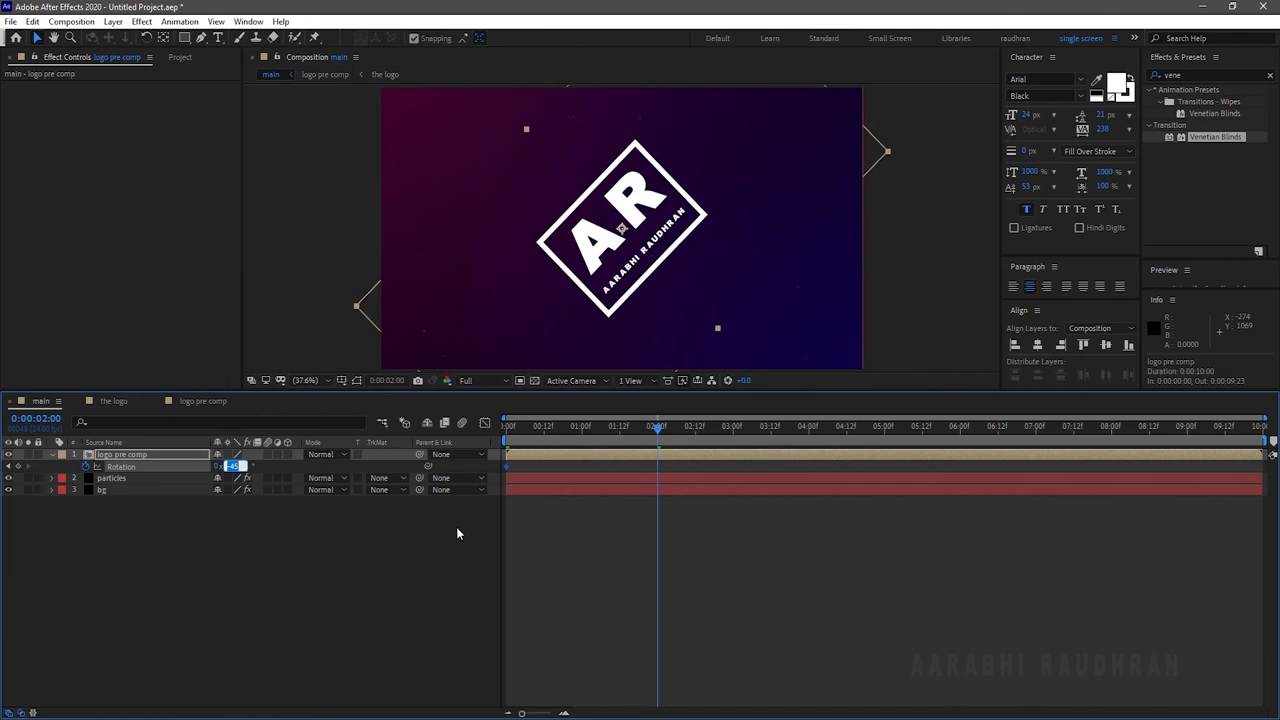
pyautogui.write('0')
pyautogui.press('Return')
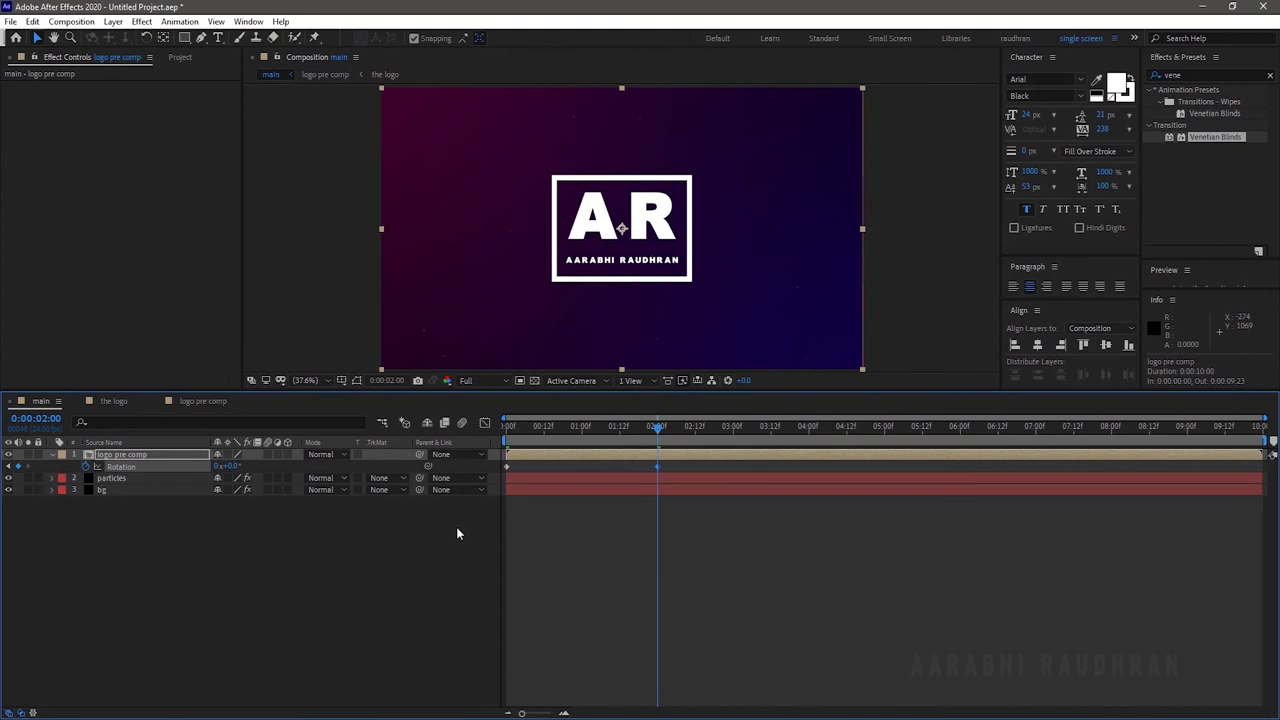
pyautogui.press('Home')
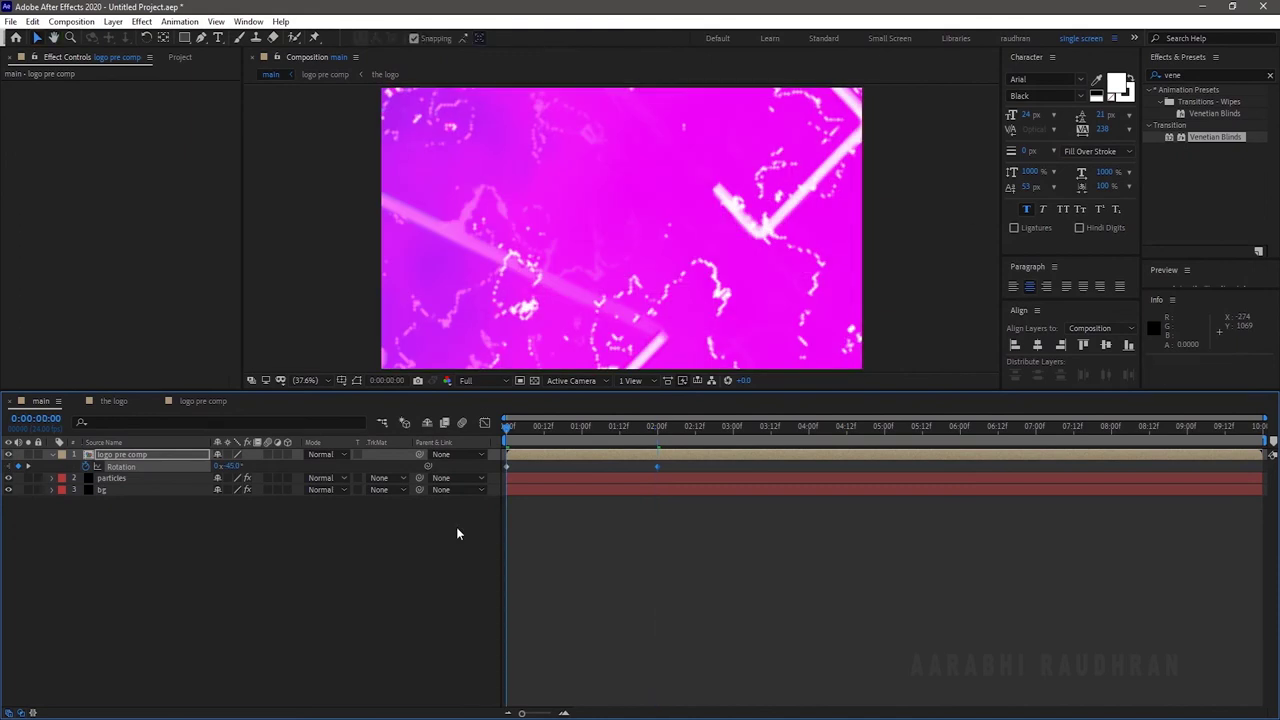
pyautogui.press('space')
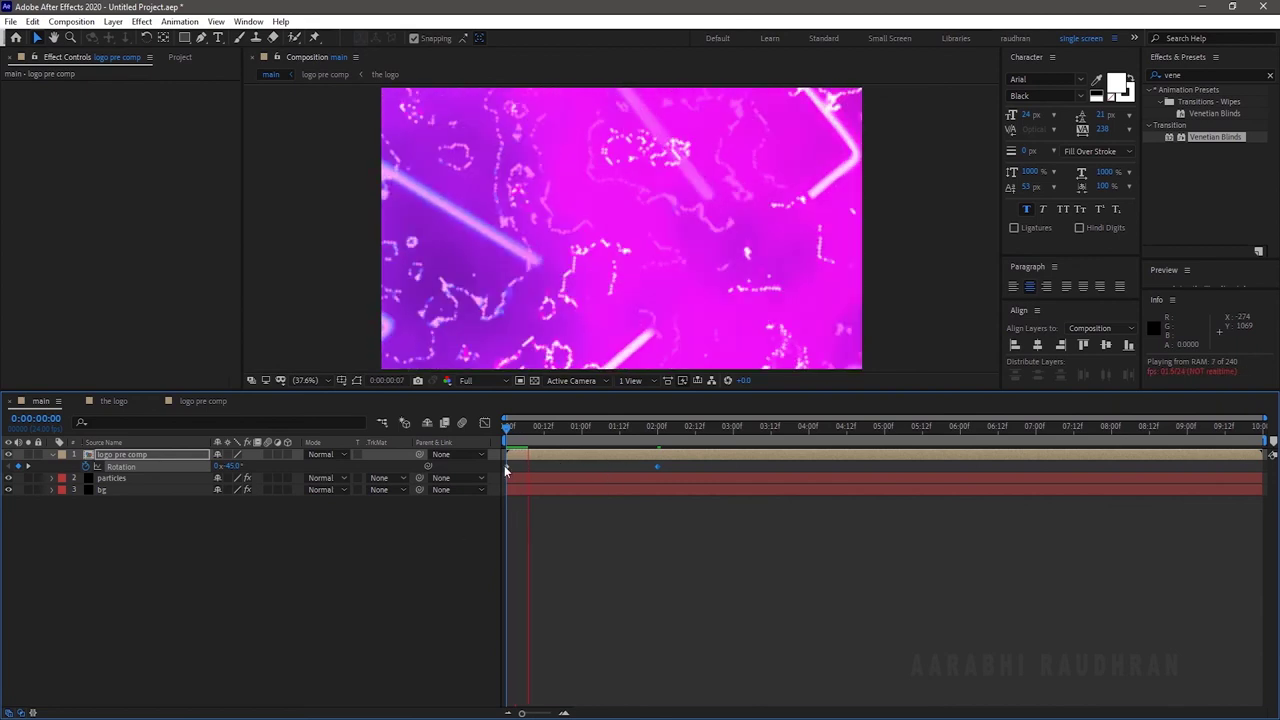
pyautogui.press('space')
pyautogui.press('space')
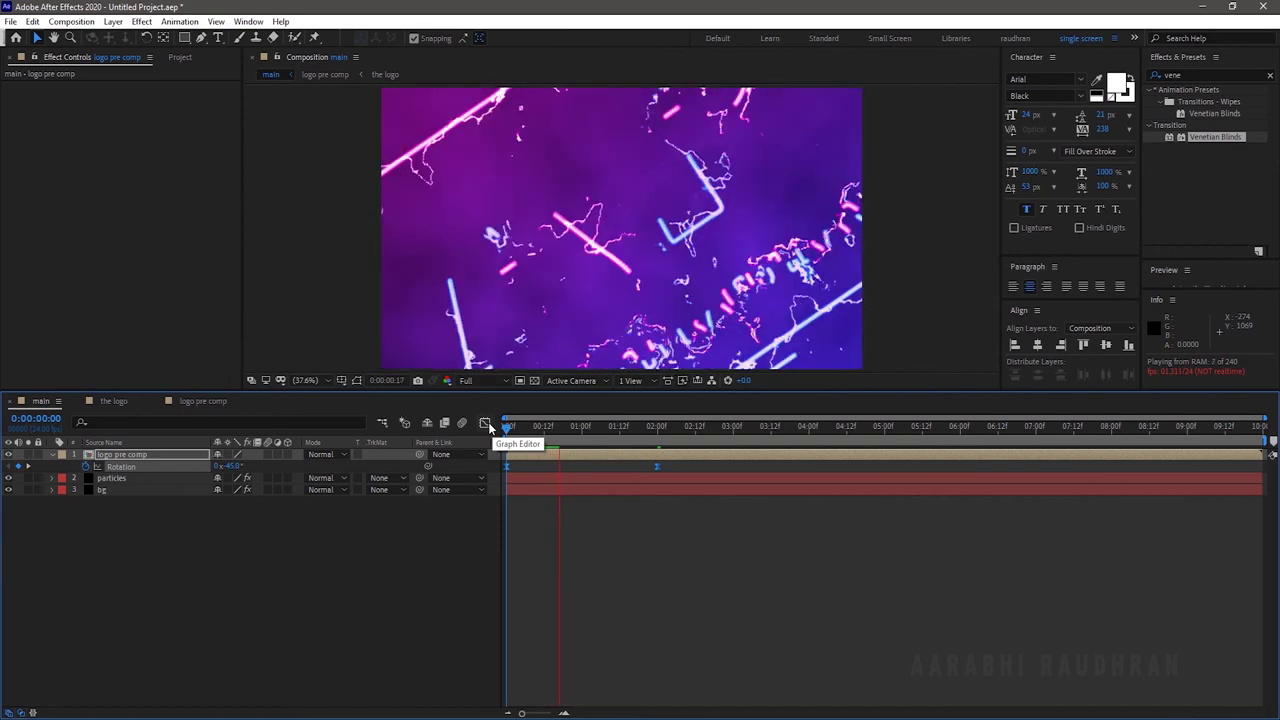
# Step: Ease all the logo's keyframes in the Graph Editor and replay the reveal from frame 0
pyautogui.click(489, 426)
pyautogui.click(489, 426)
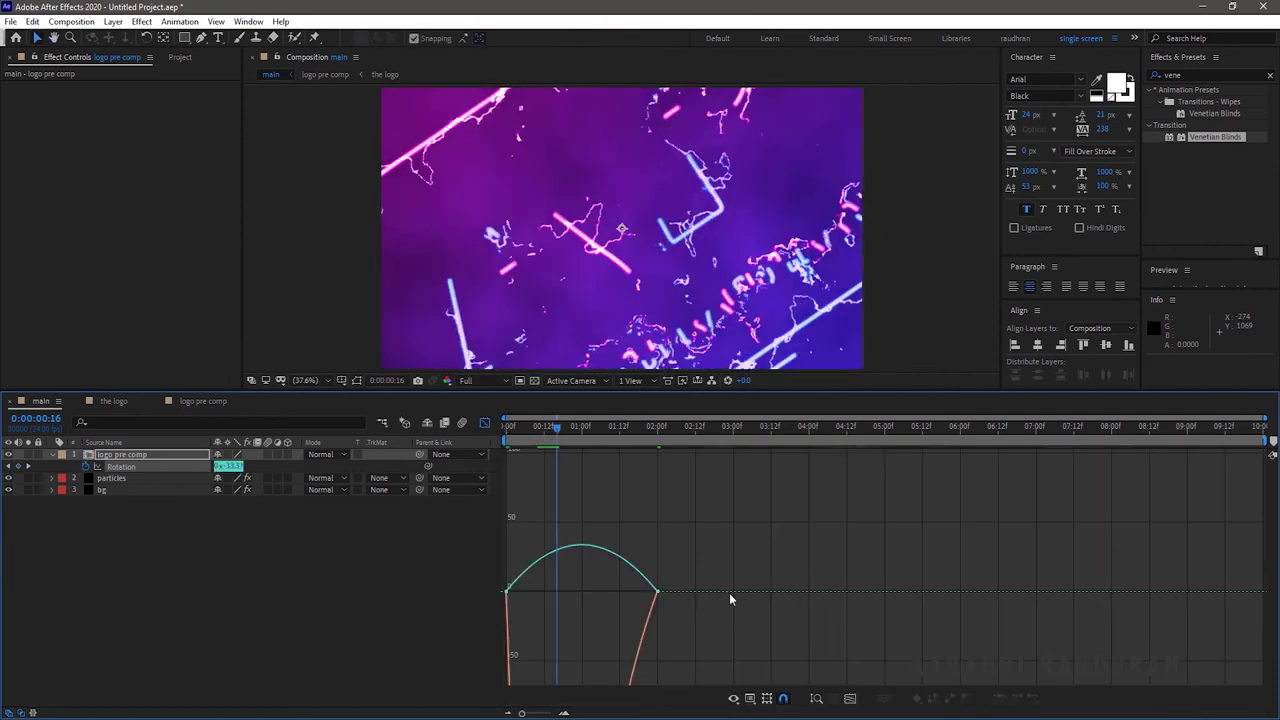
pyautogui.moveTo(697, 565); pyautogui.dragTo(603, 594)
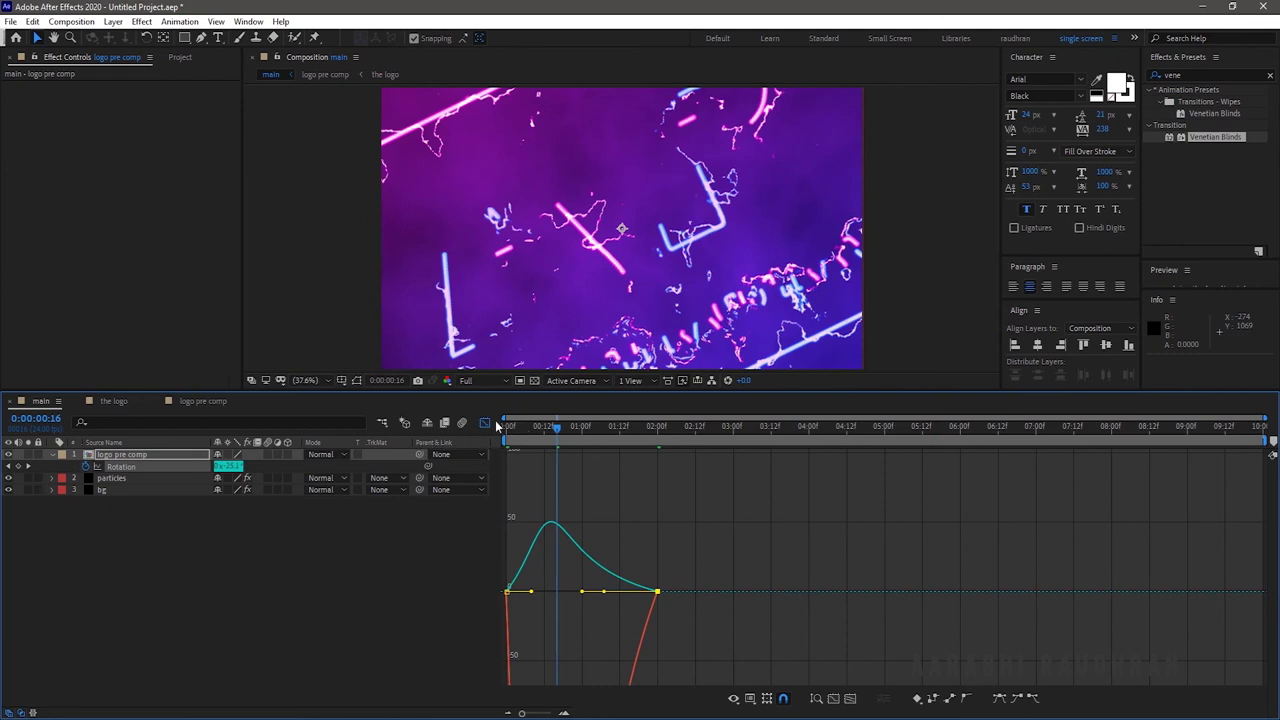
pyautogui.click(486, 423)
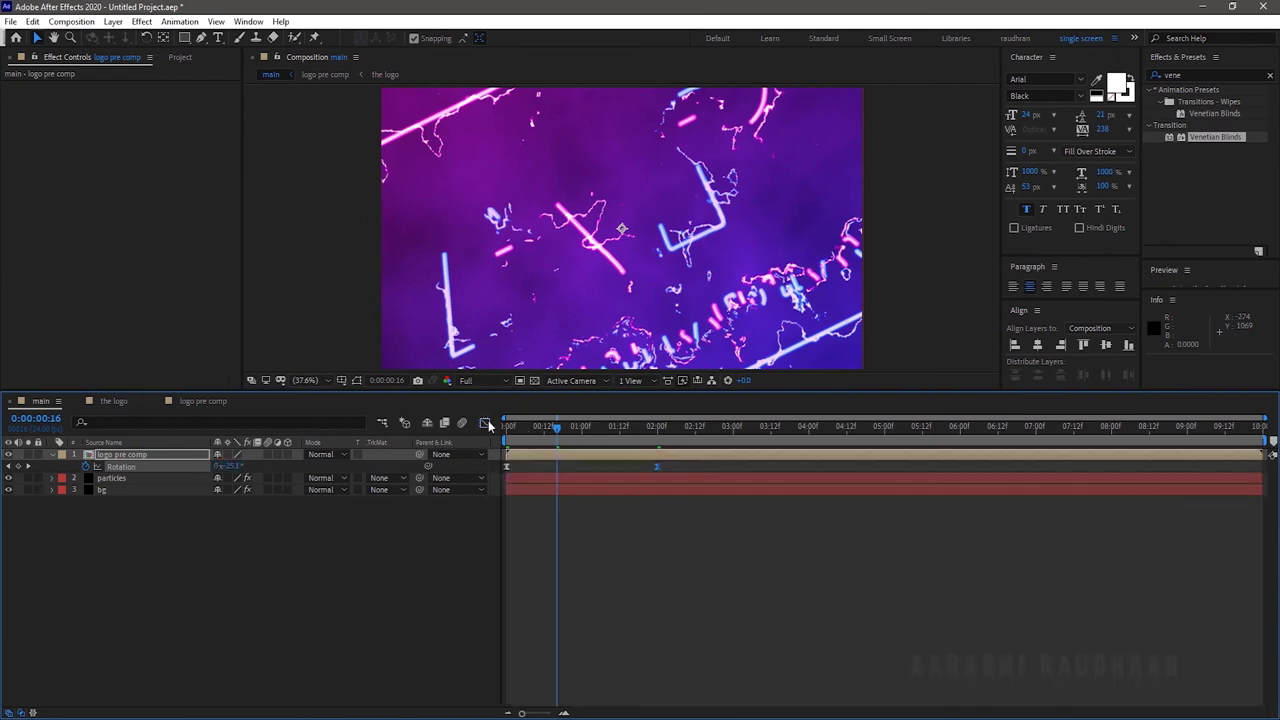
pyautogui.click(802, 600)
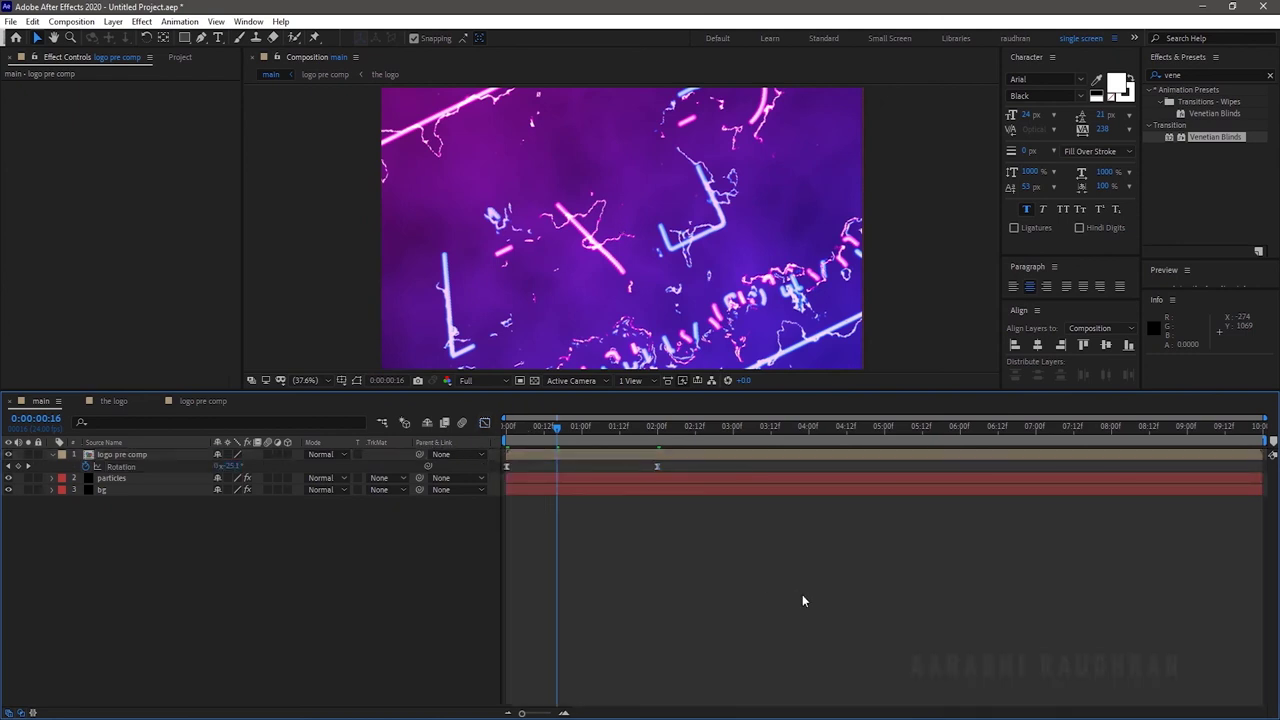
pyautogui.press('Home')
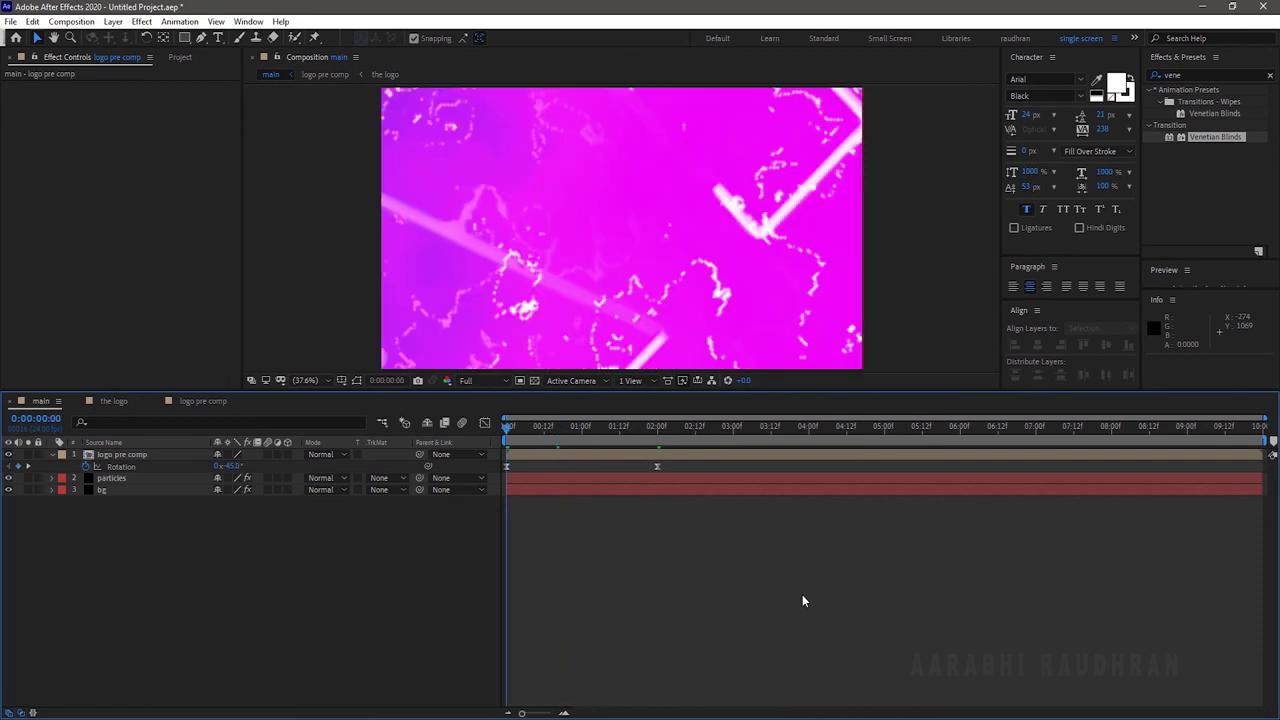
pyautogui.press('space')
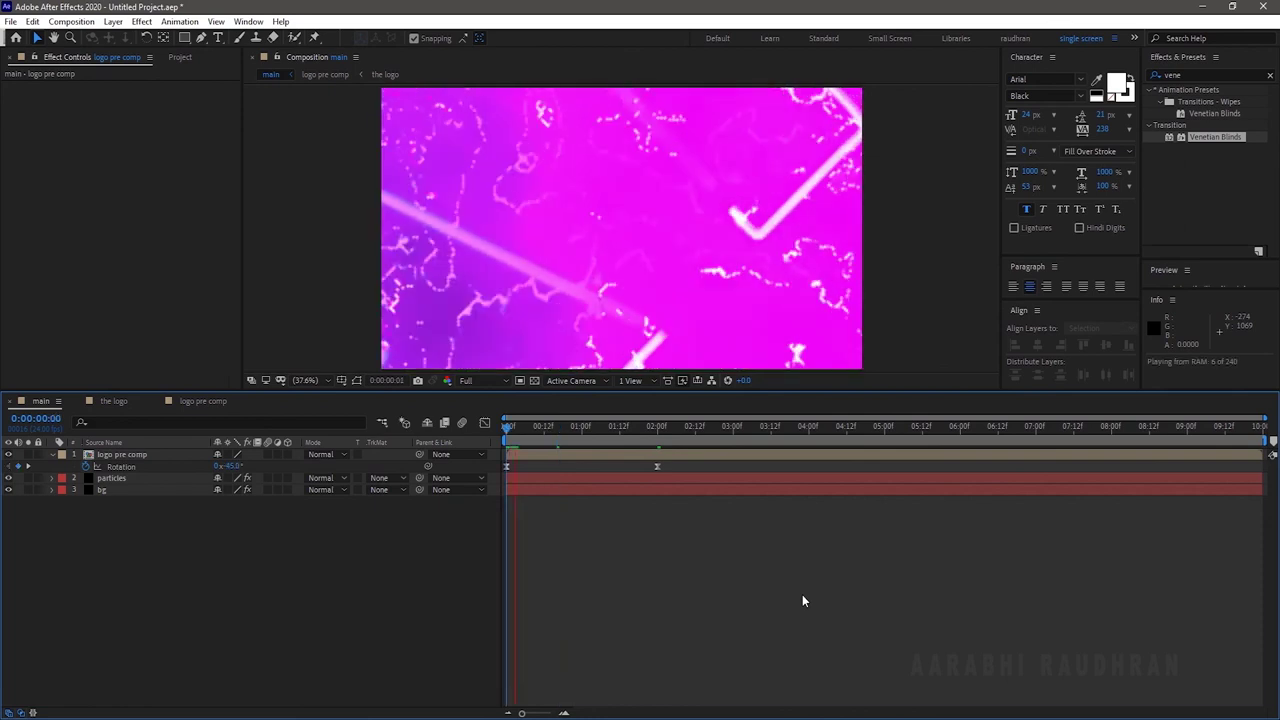